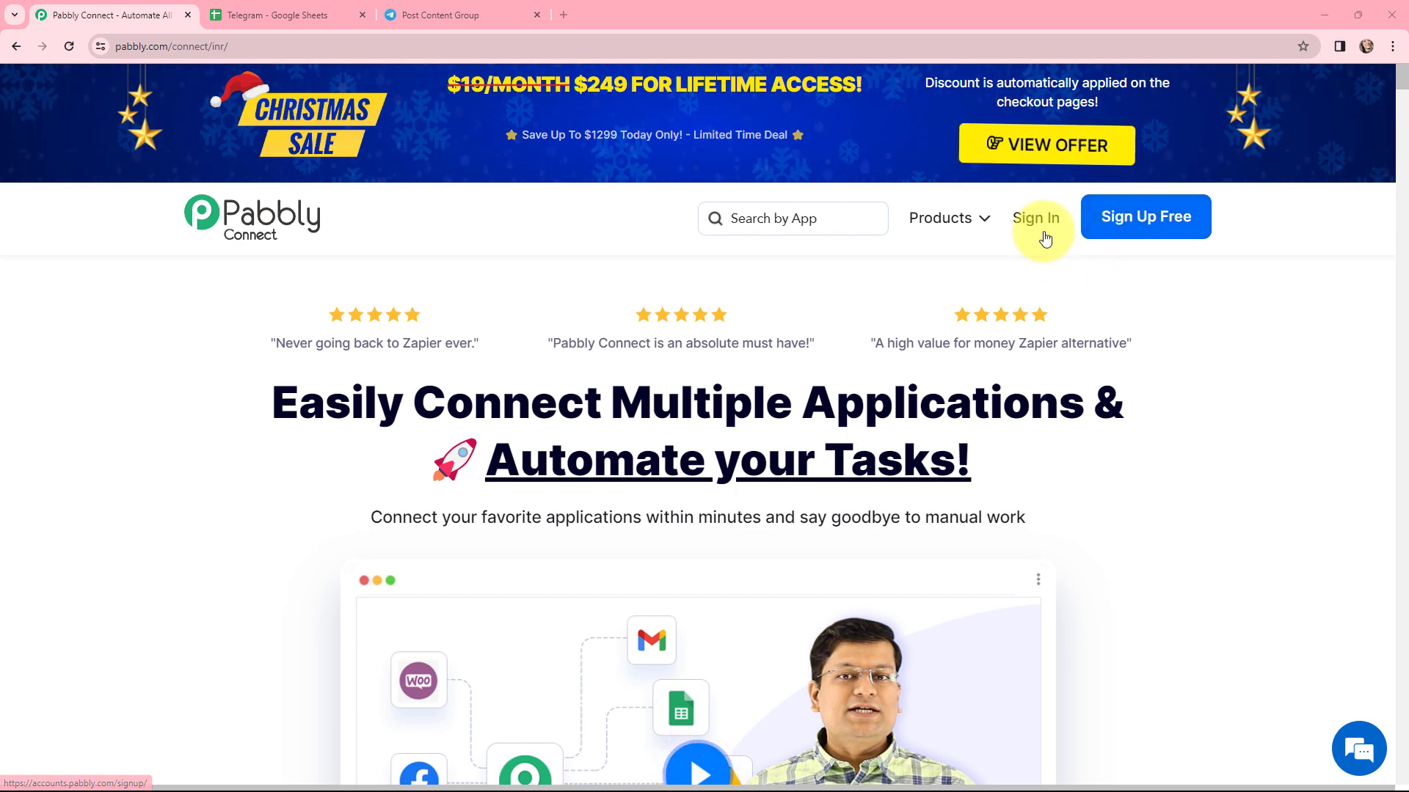
Open Pabbly Connect from the Pabbly account and create a workflow named "Connect Telegram Bot To Google Sheets" in the Telegram folder
click(1037, 219)
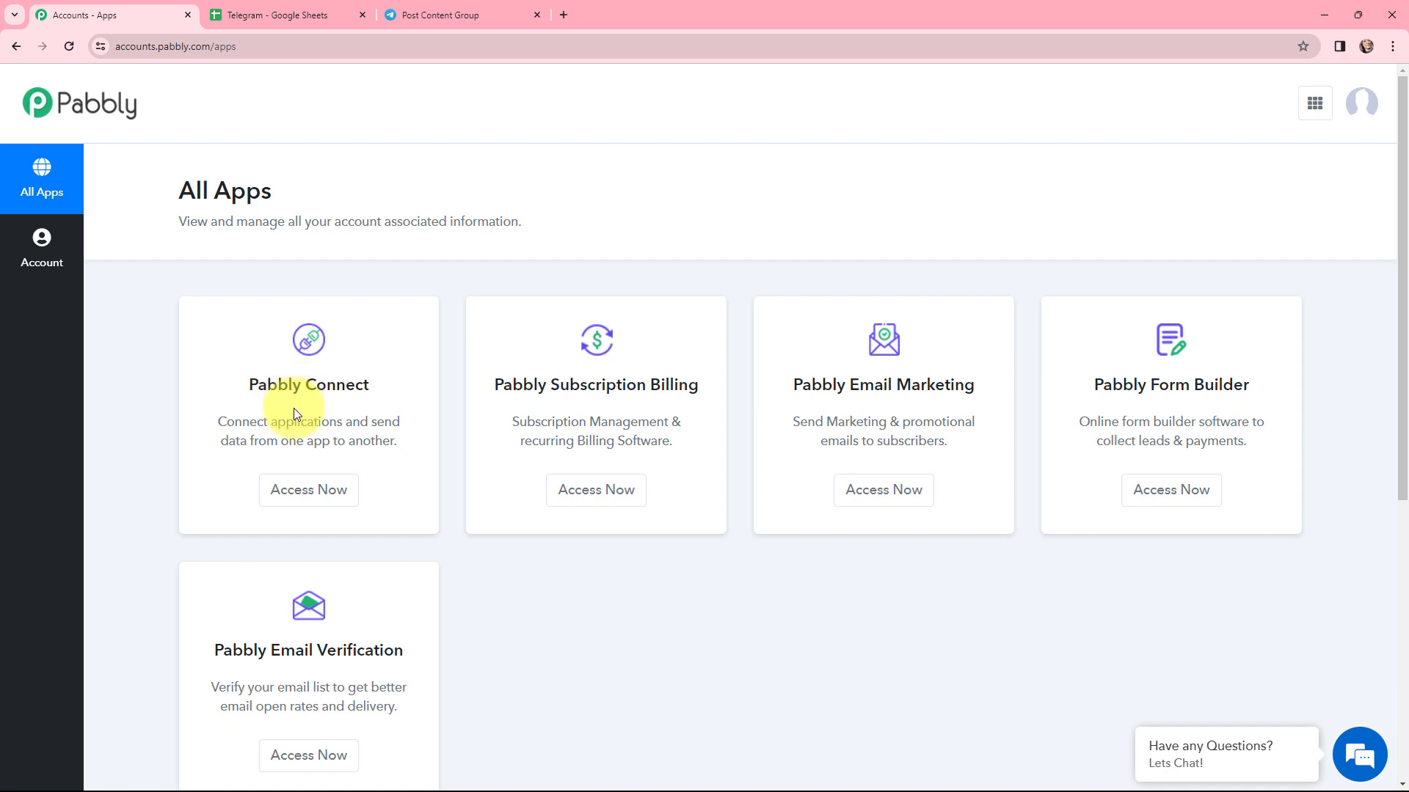
click(300, 498)
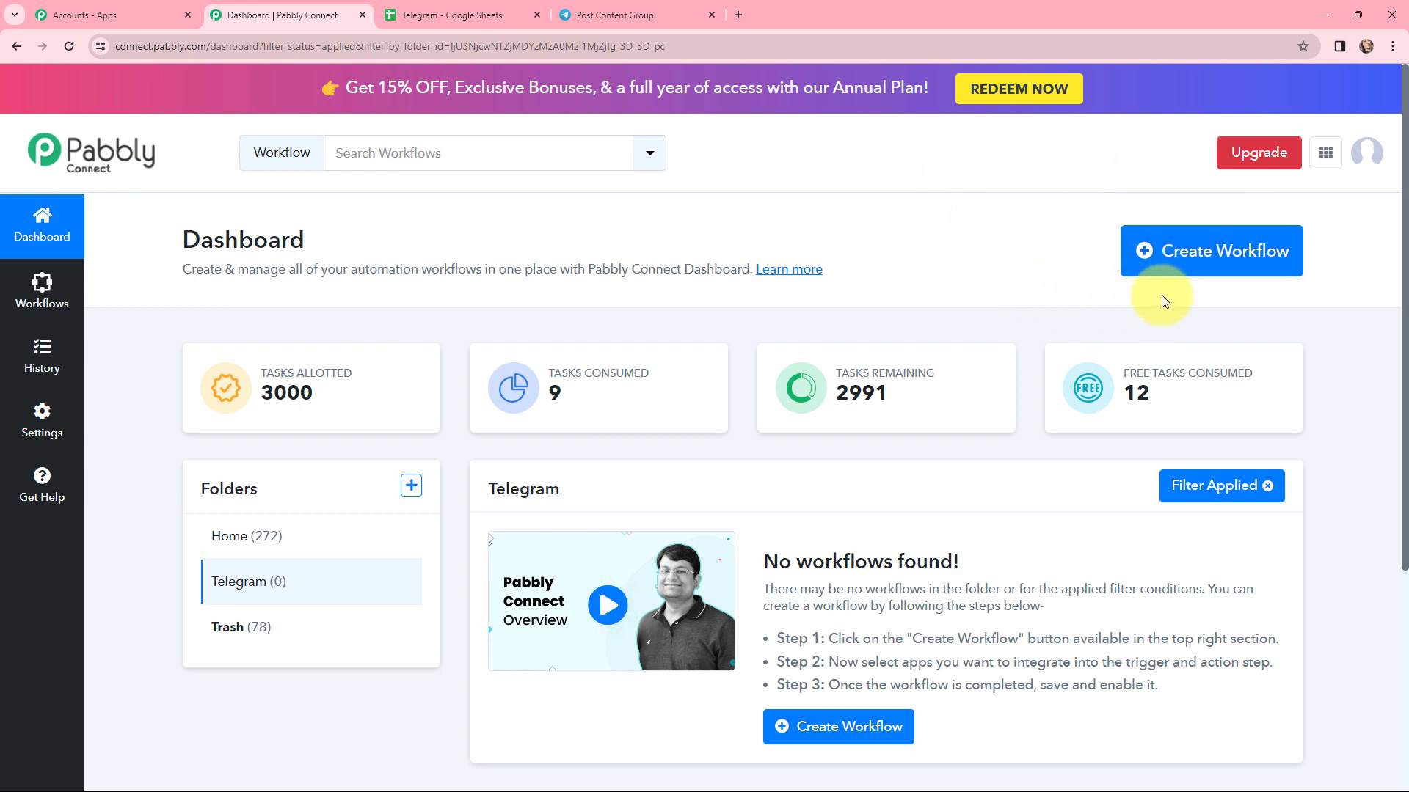
click(1175, 252)
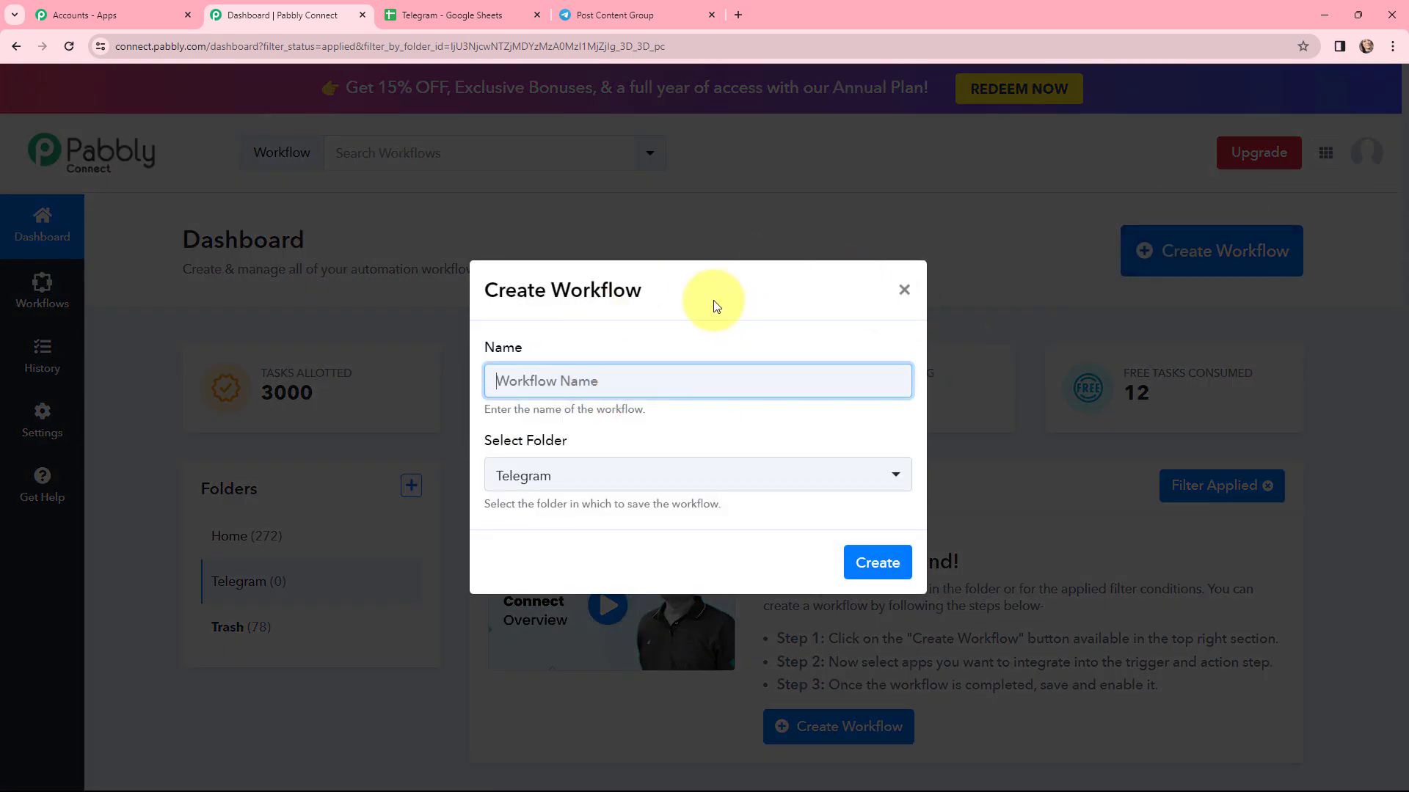
text(Connect Telegram Bot To Google Sheets)
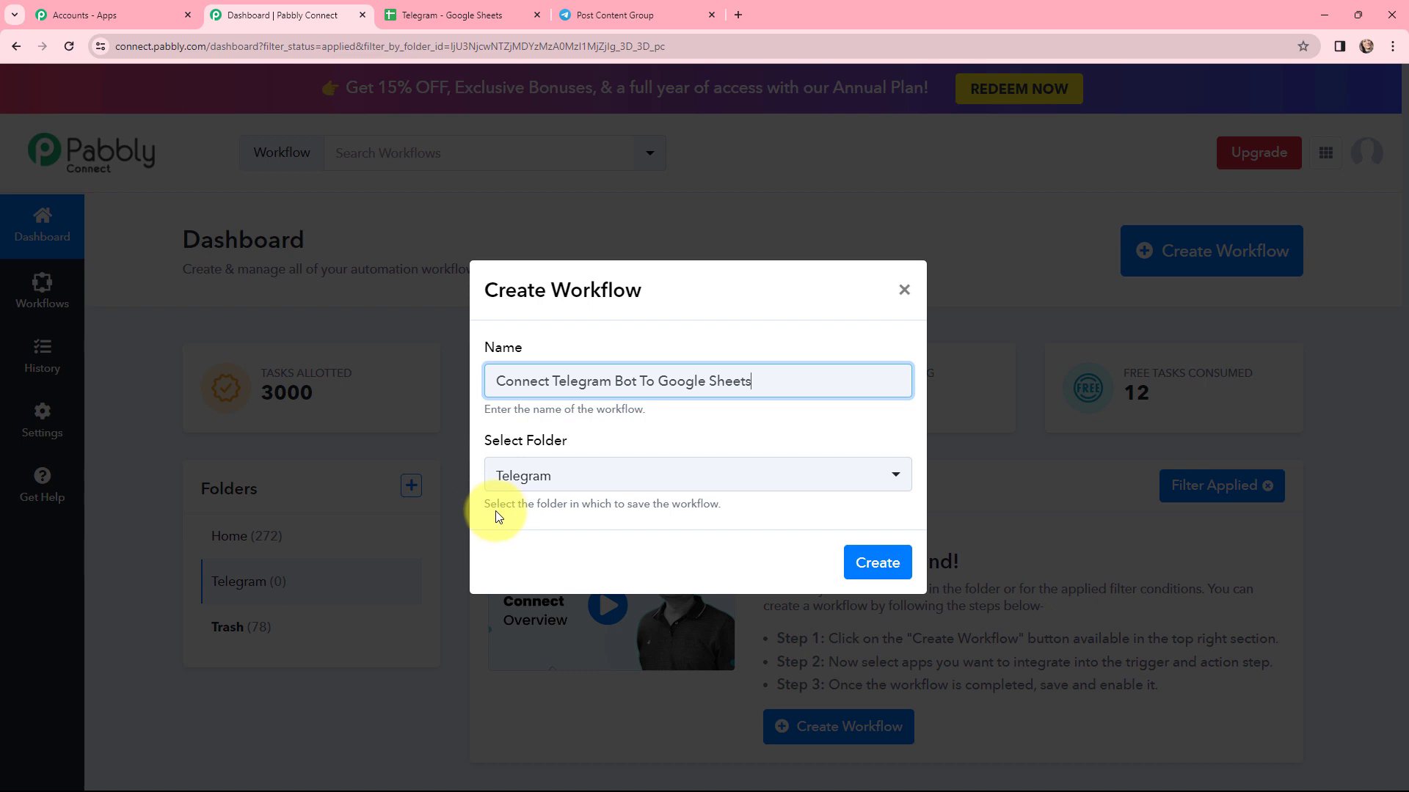
click(882, 564)
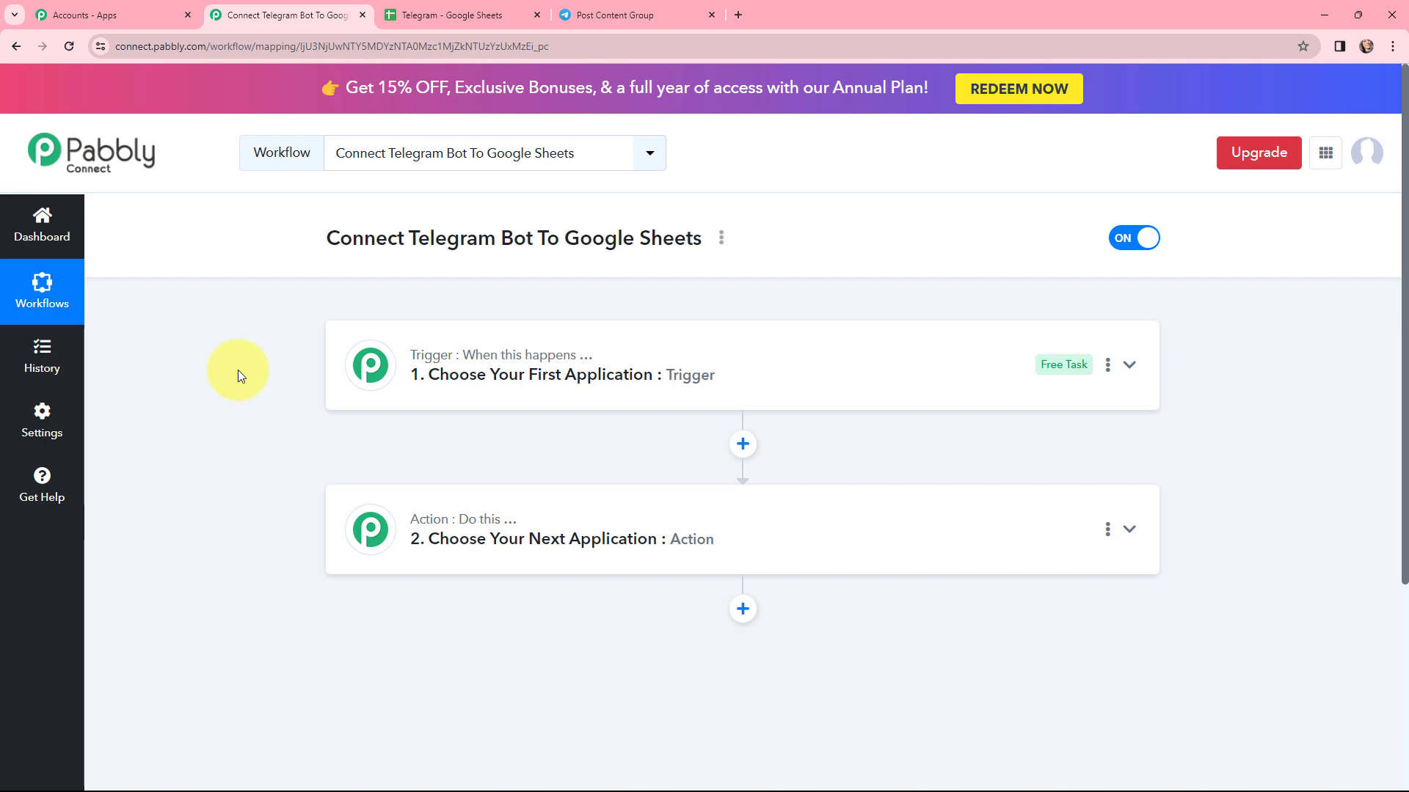
Review the post title and content in the Telegram spreadsheet and the bot message in Post Content Group, and return to the workflow
click(407, 16)
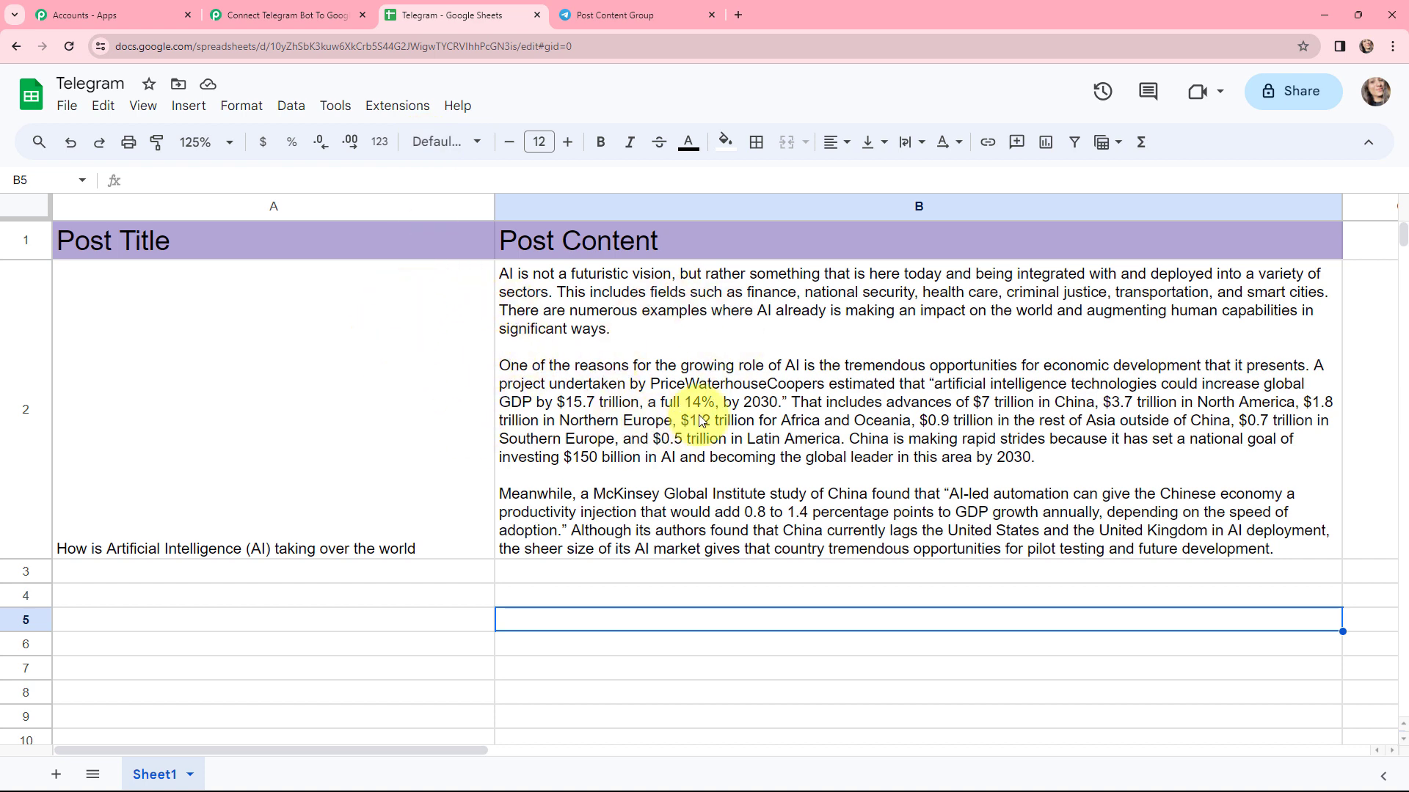
click(615, 10)
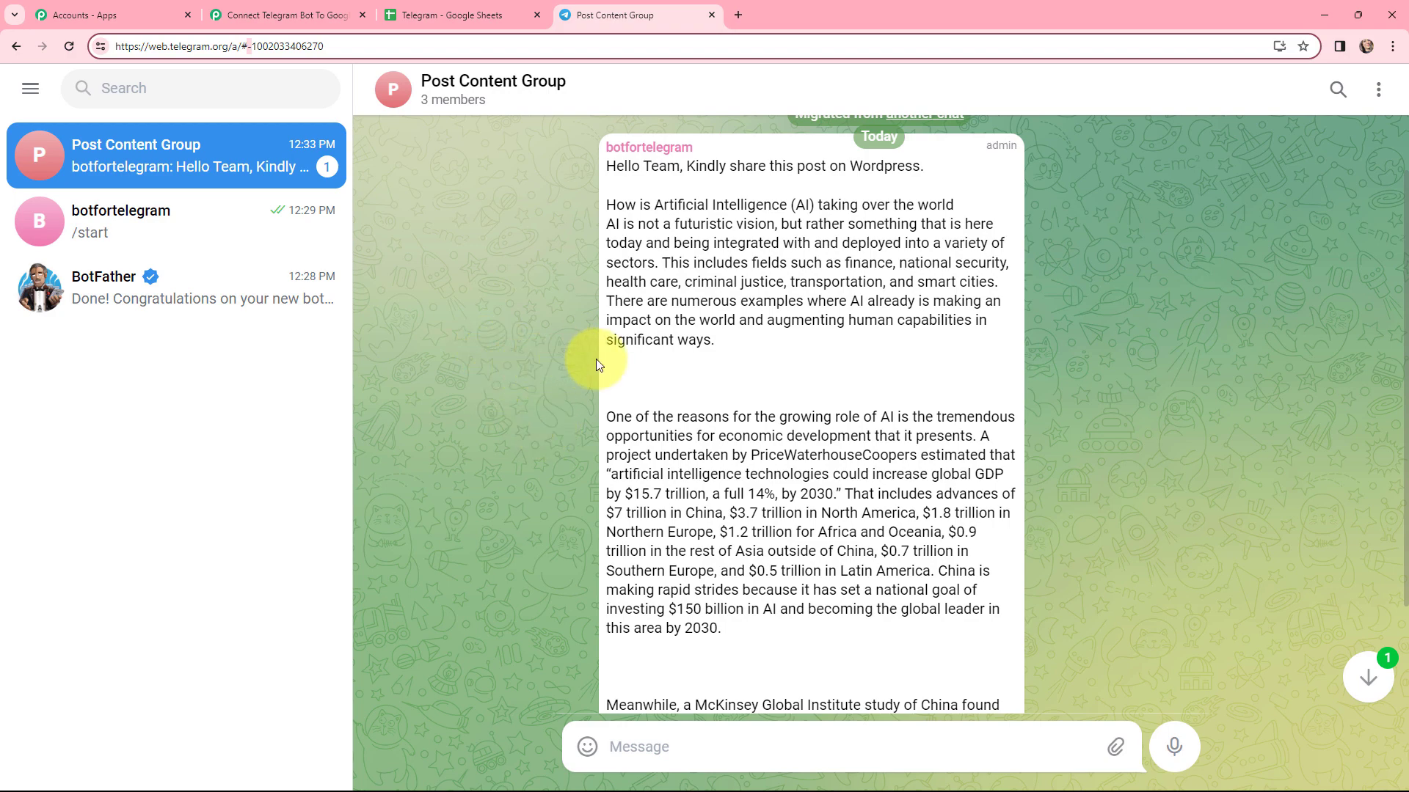
click(287, 3)
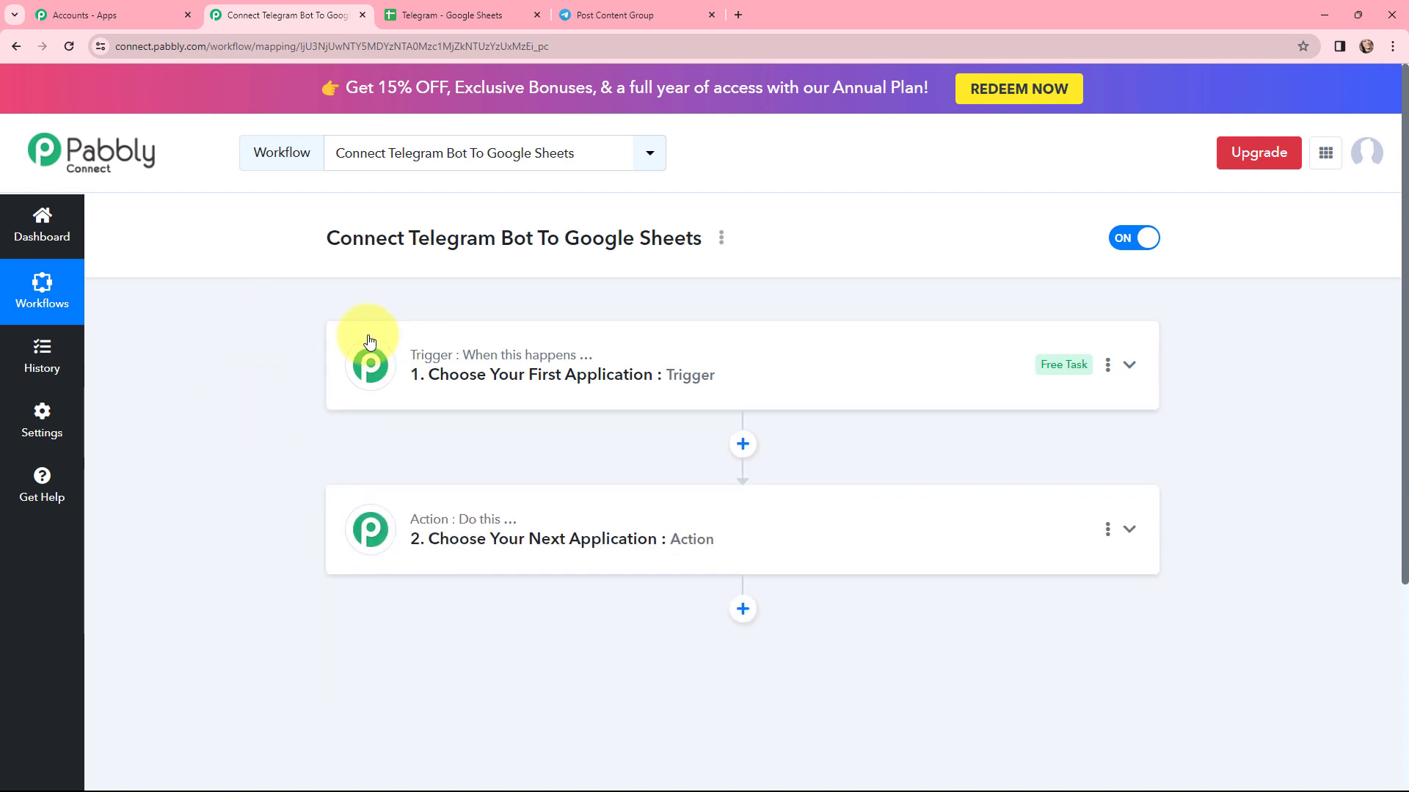
Set the workflow's trigger to Google Sheets with the event New or Updated Spreadsheet Row
click(368, 341)
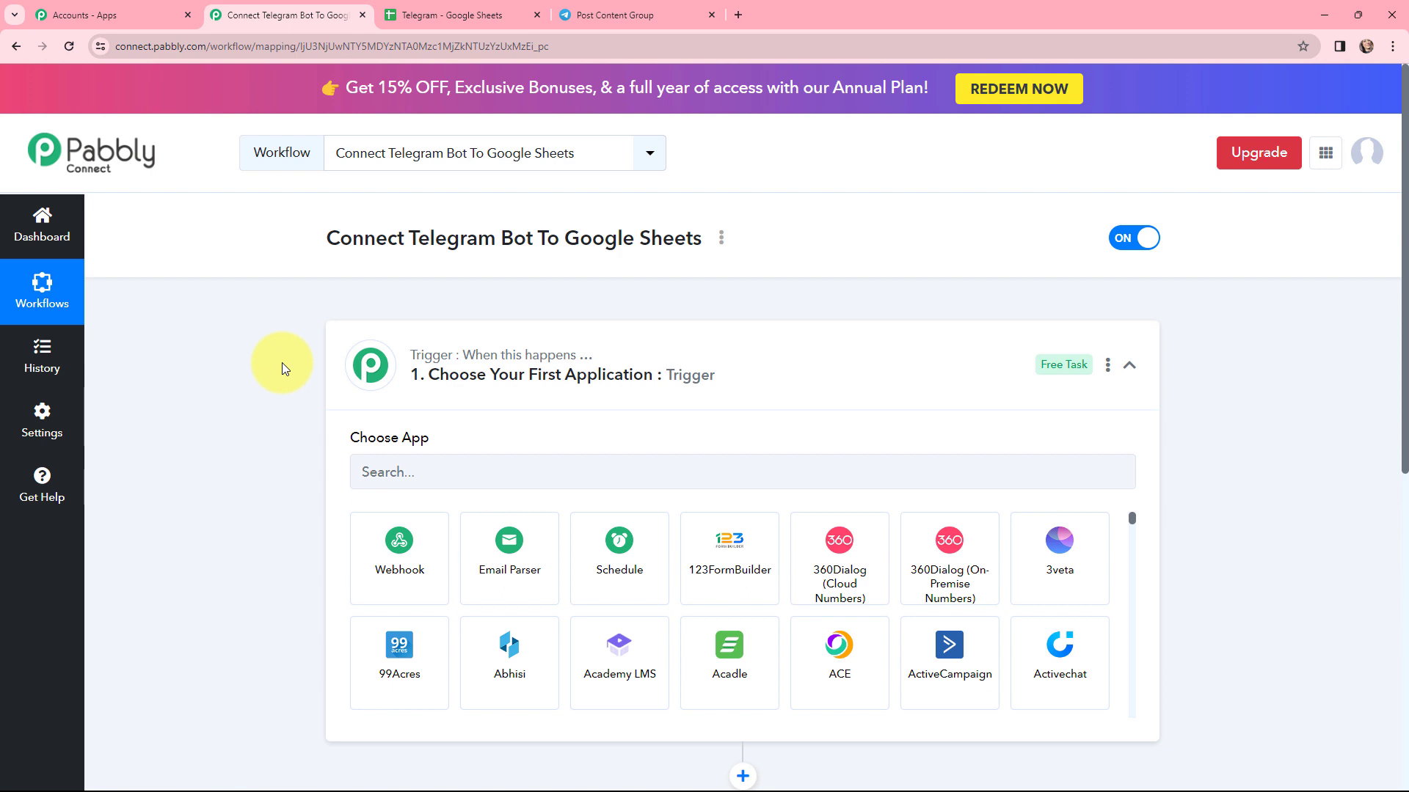
click(424, 466)
text(goo)
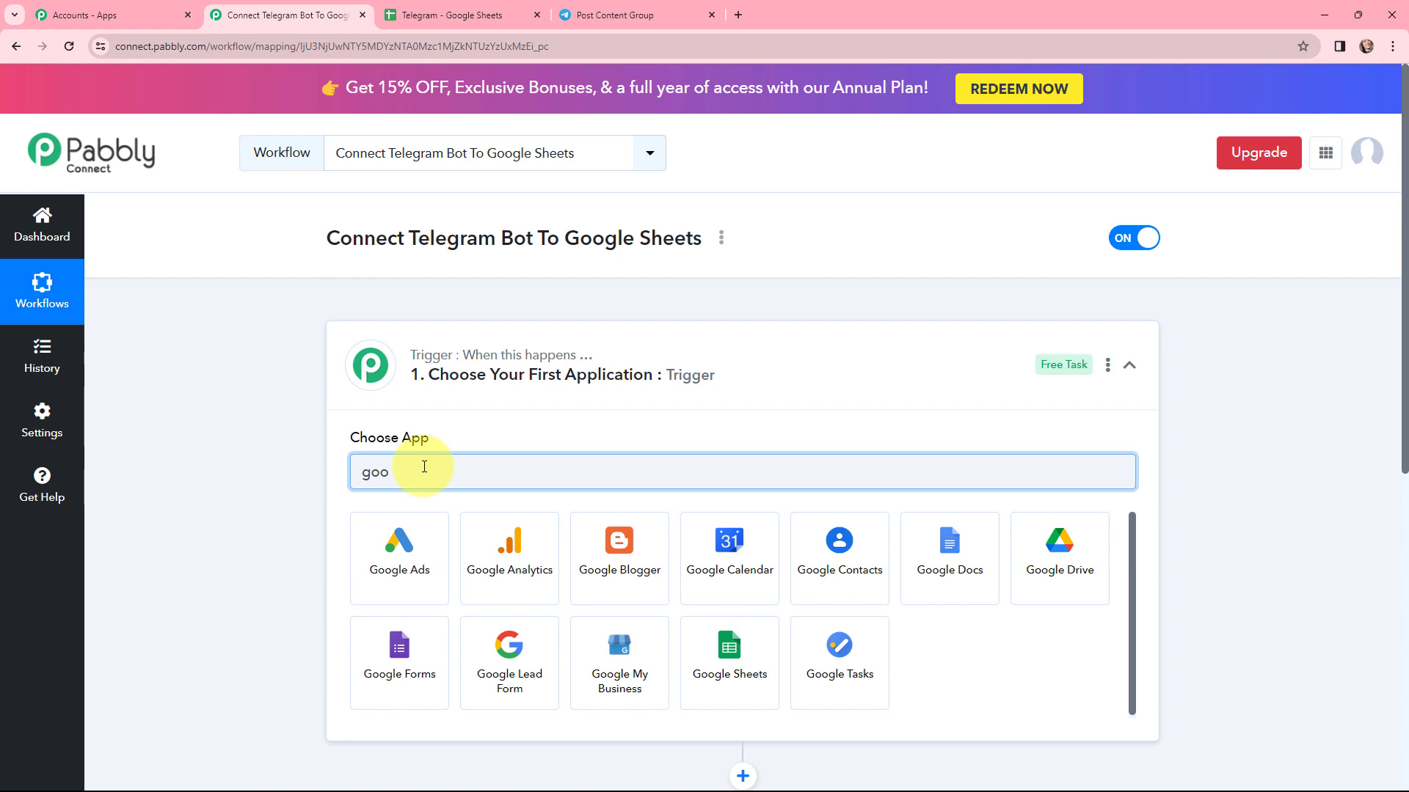
click(756, 647)
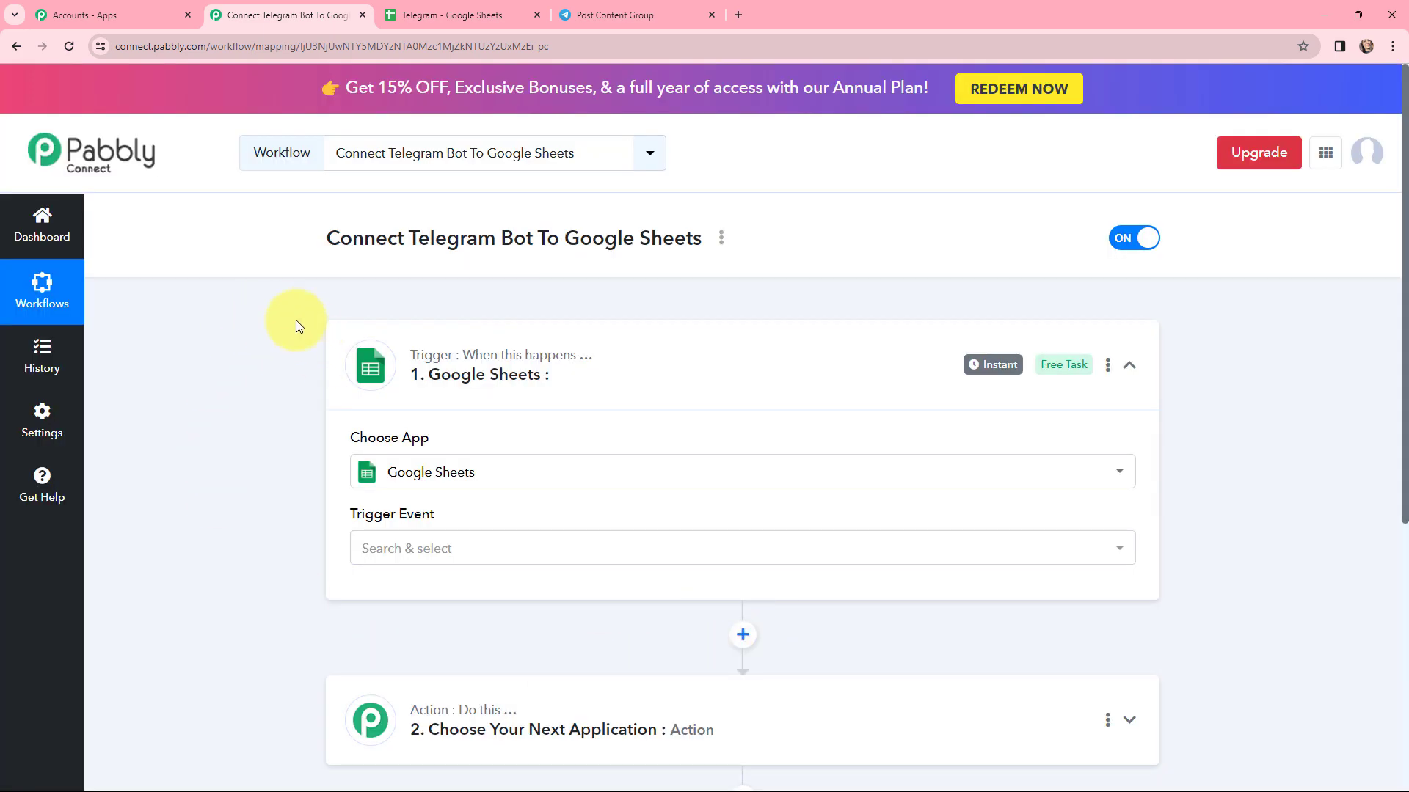
click(596, 17)
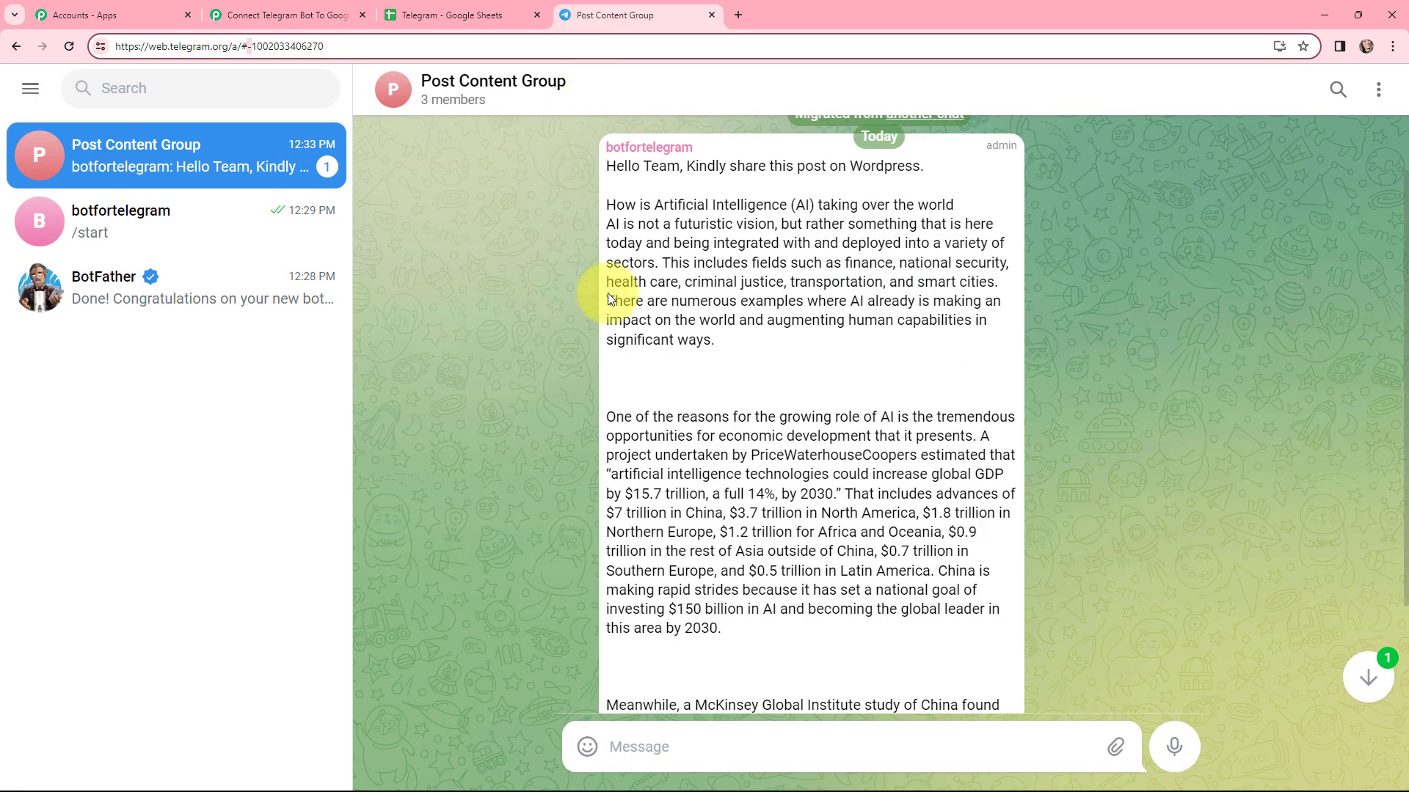
click(288, 15)
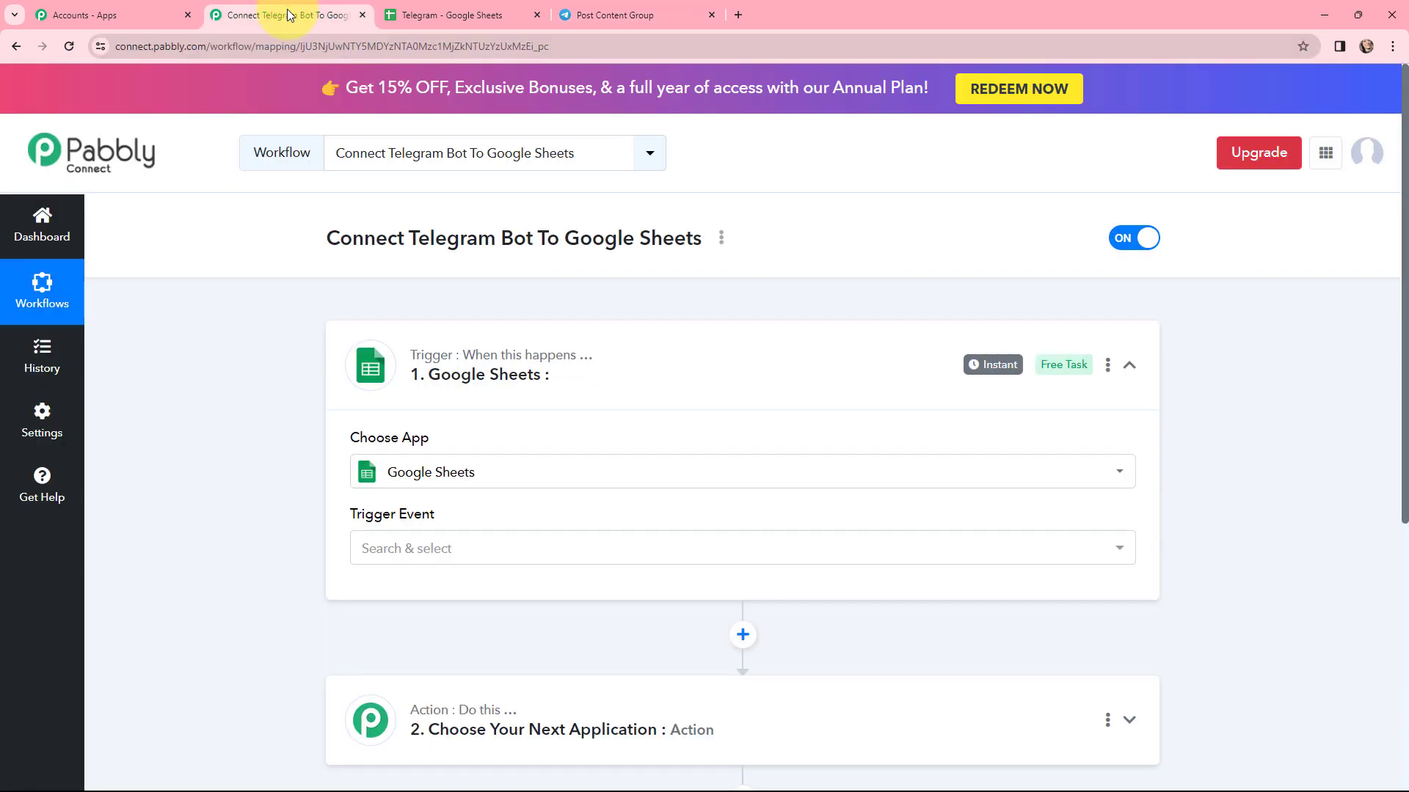
click(391, 552)
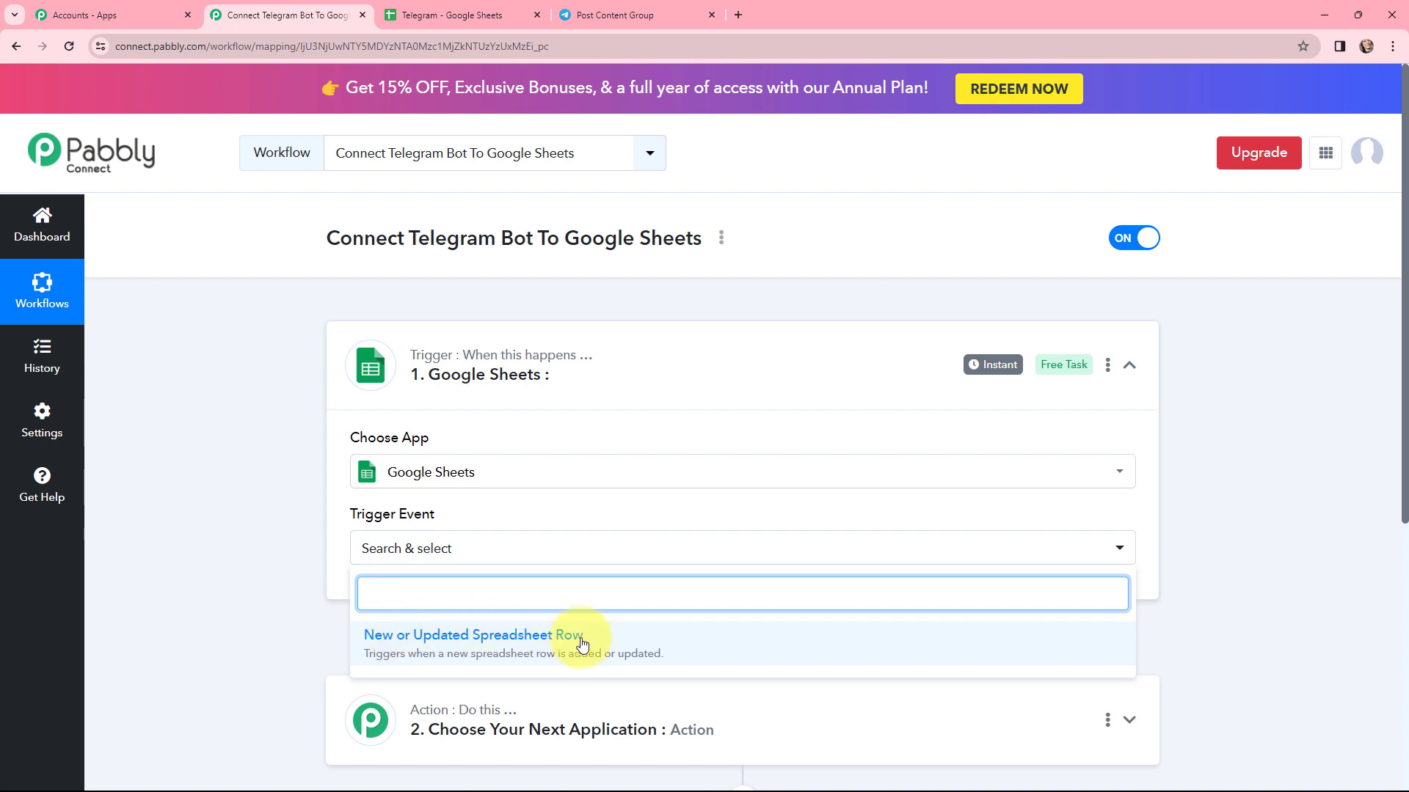
click(447, 636)
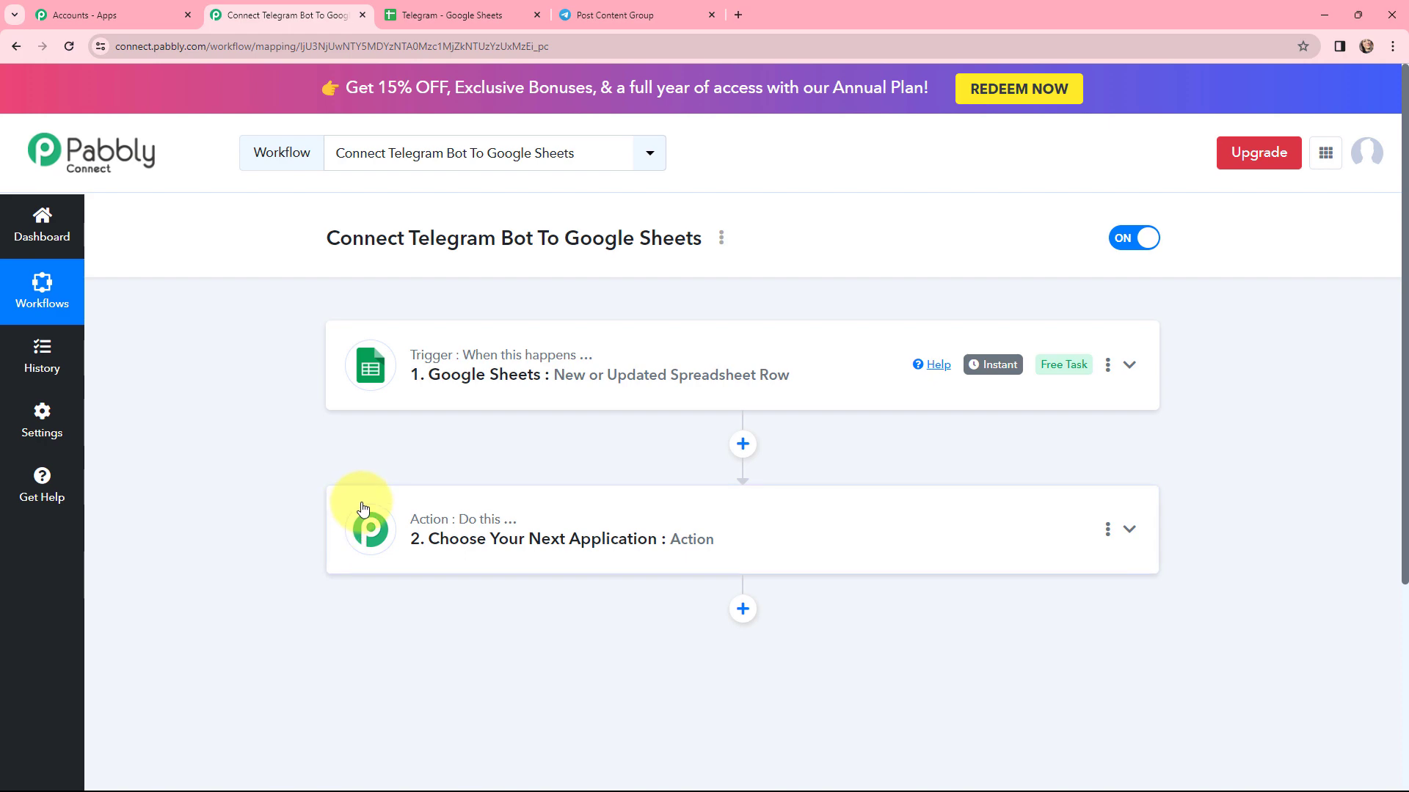
Set the workflow's action to Telegram Bot with the event Send a Text Message or Reply
click(362, 508)
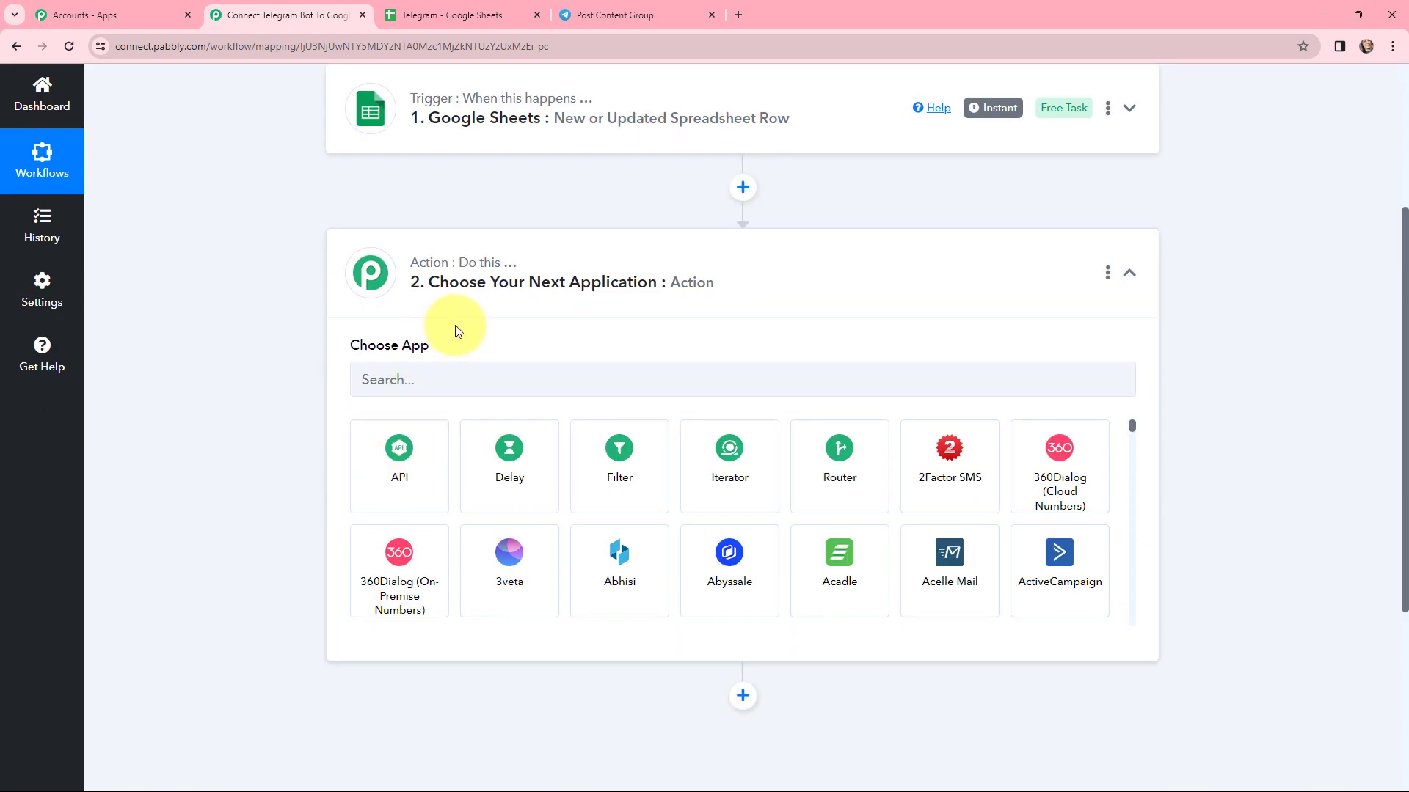
scroll(455, 329, up, 1)
click(463, 452)
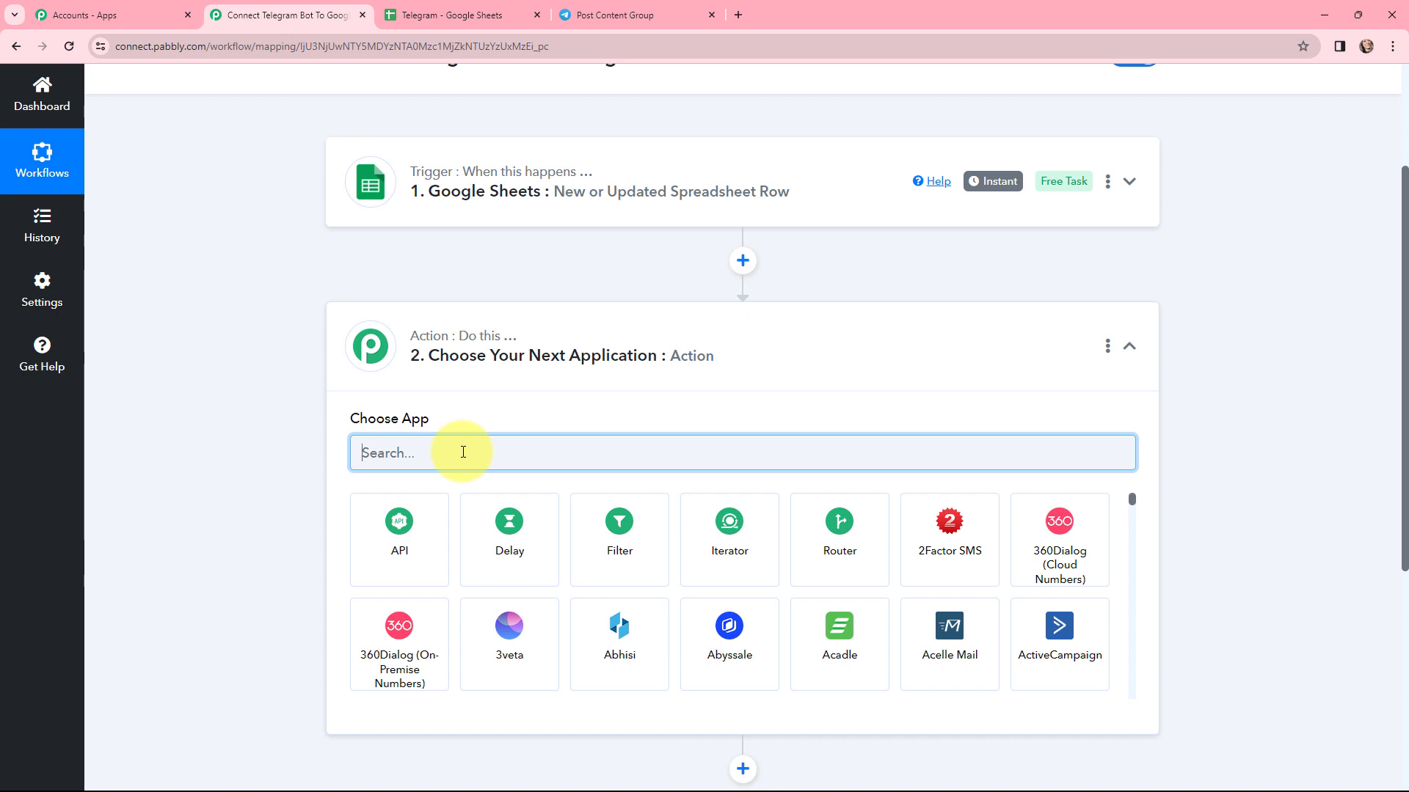
text(telegr)
click(408, 554)
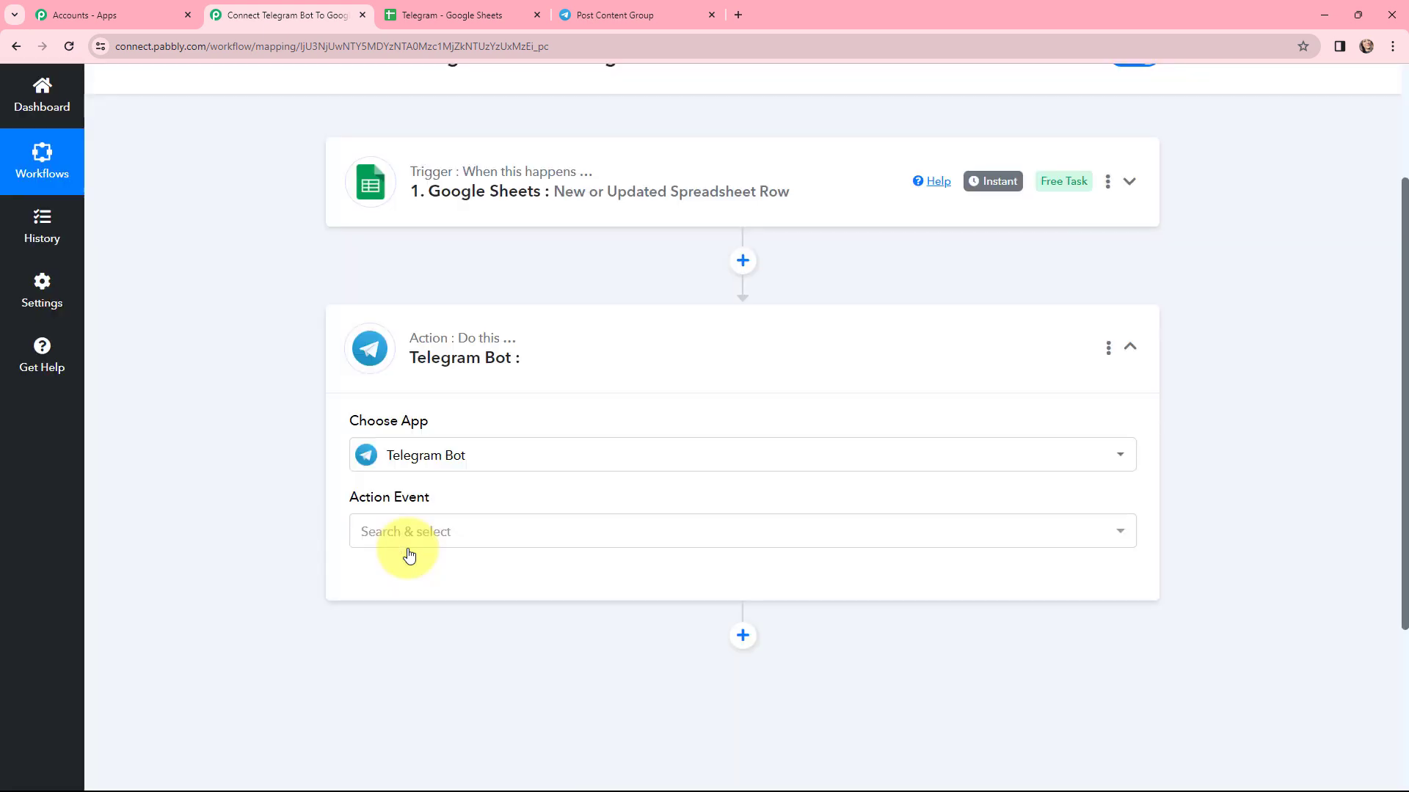
click(371, 534)
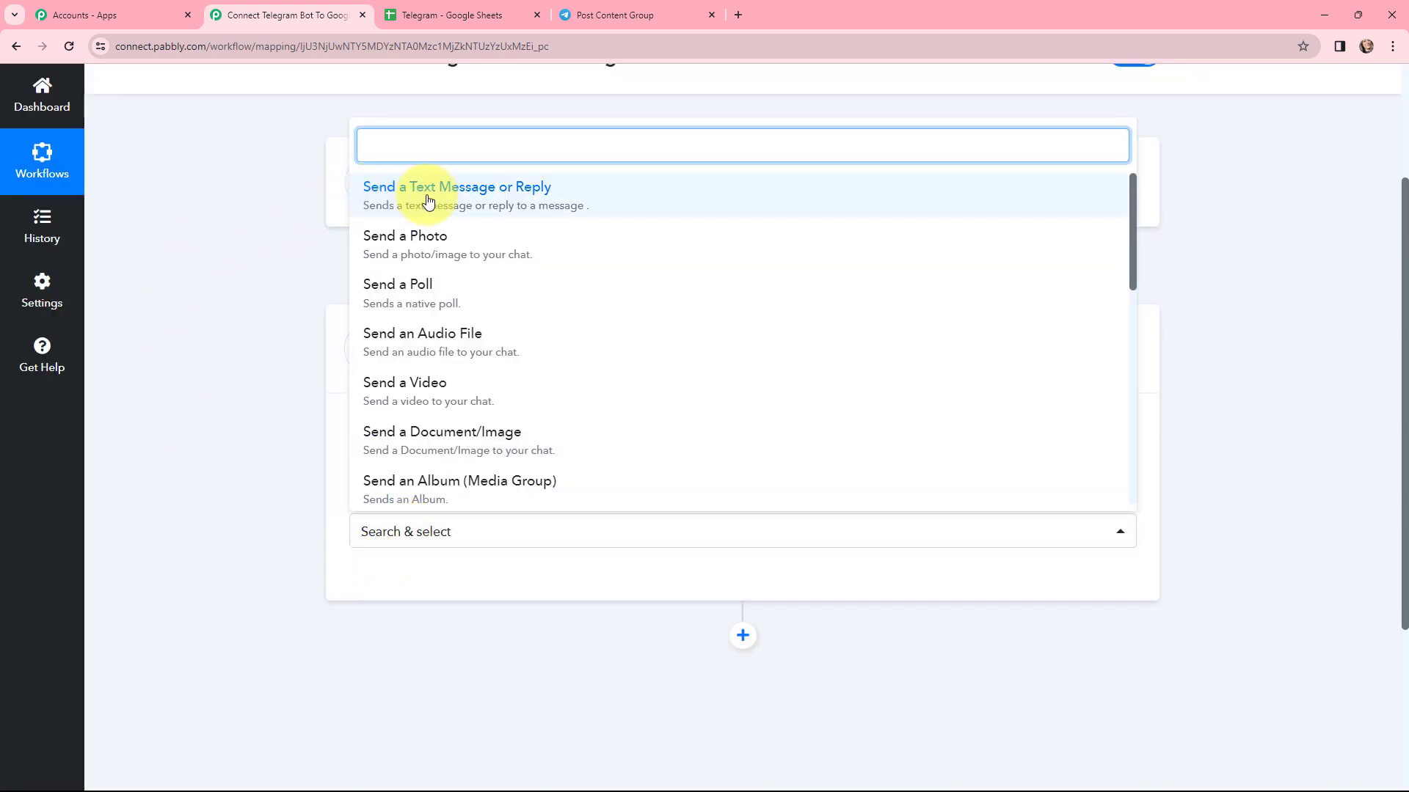
click(487, 202)
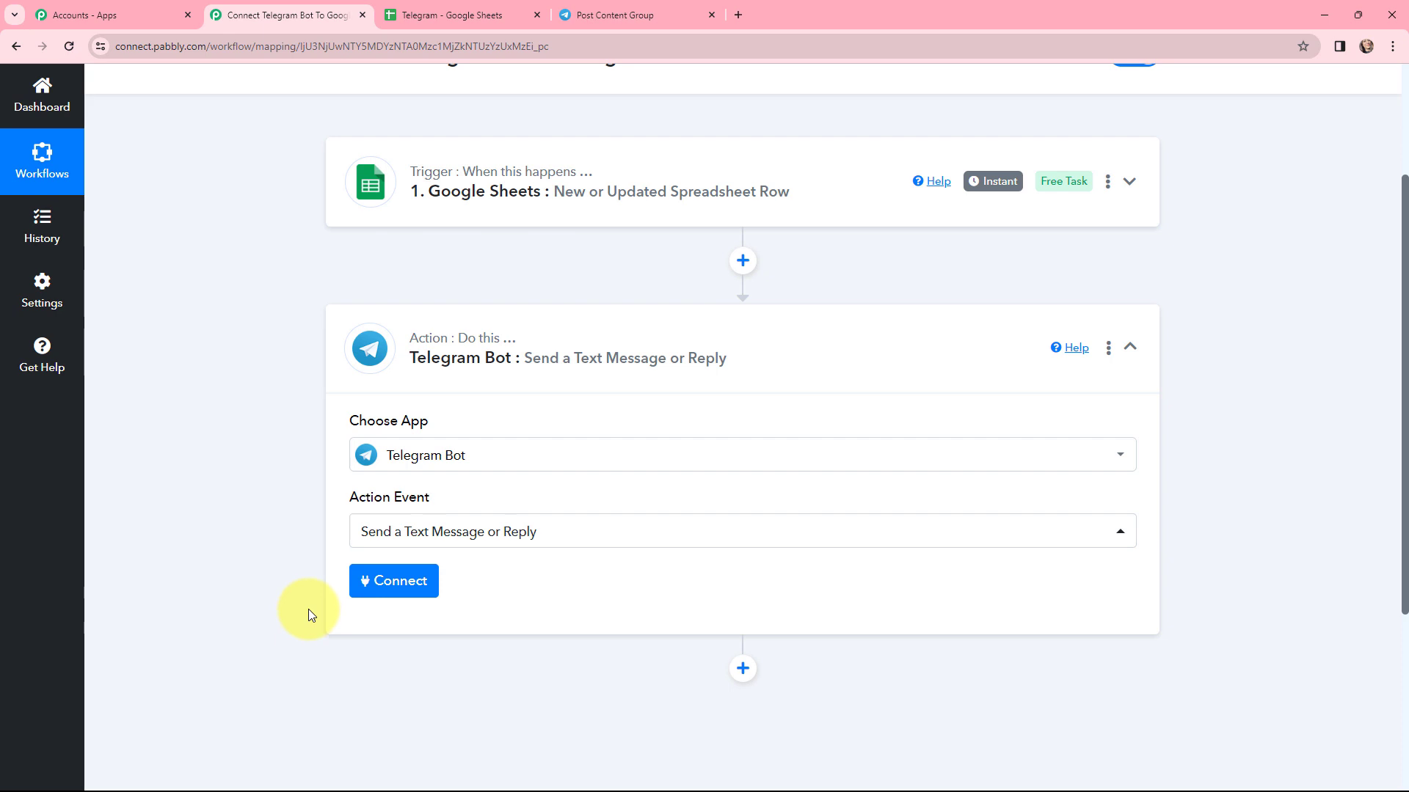
Collapse the Telegram Bot action, expand the Google Sheets trigger and read the setup instructions under its webhook URL
click(356, 334)
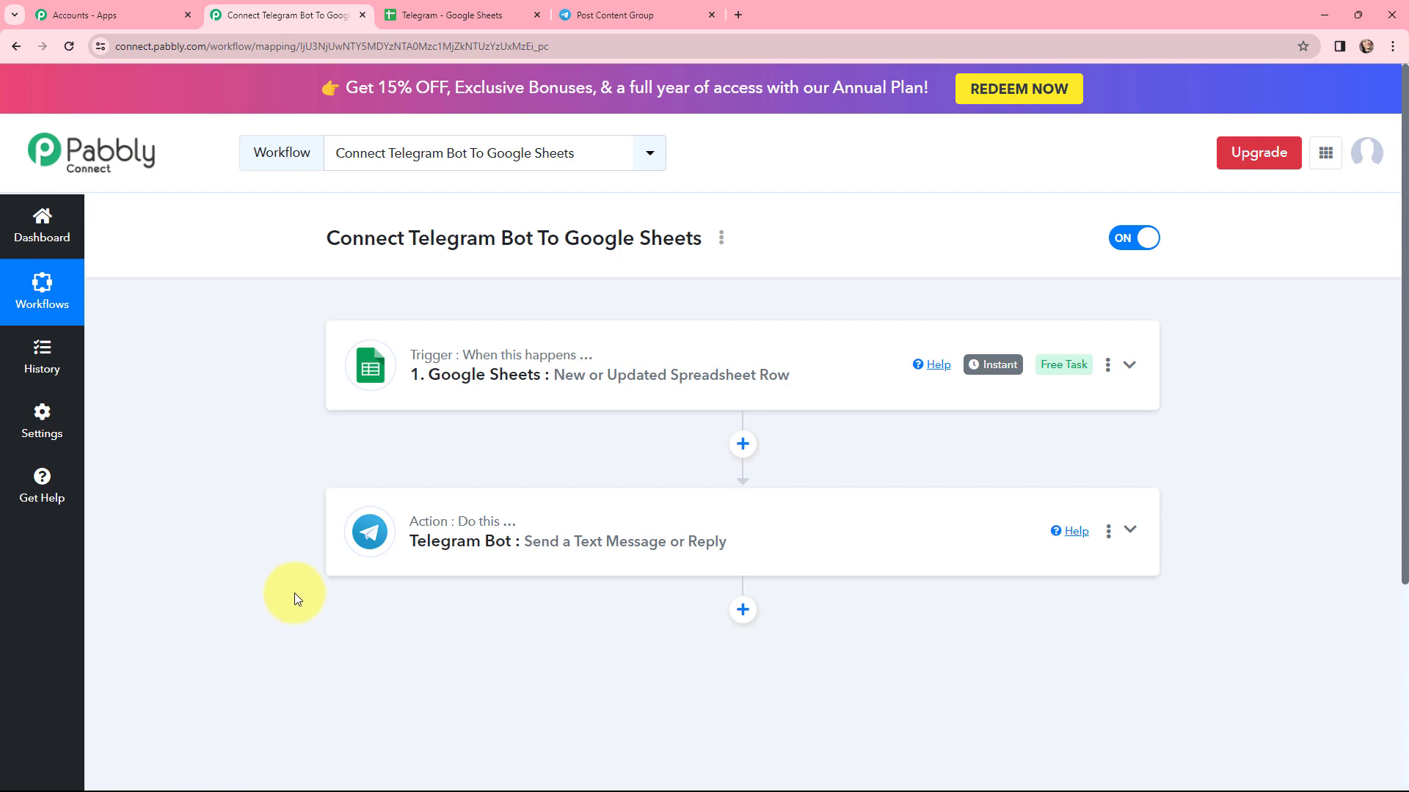
click(366, 334)
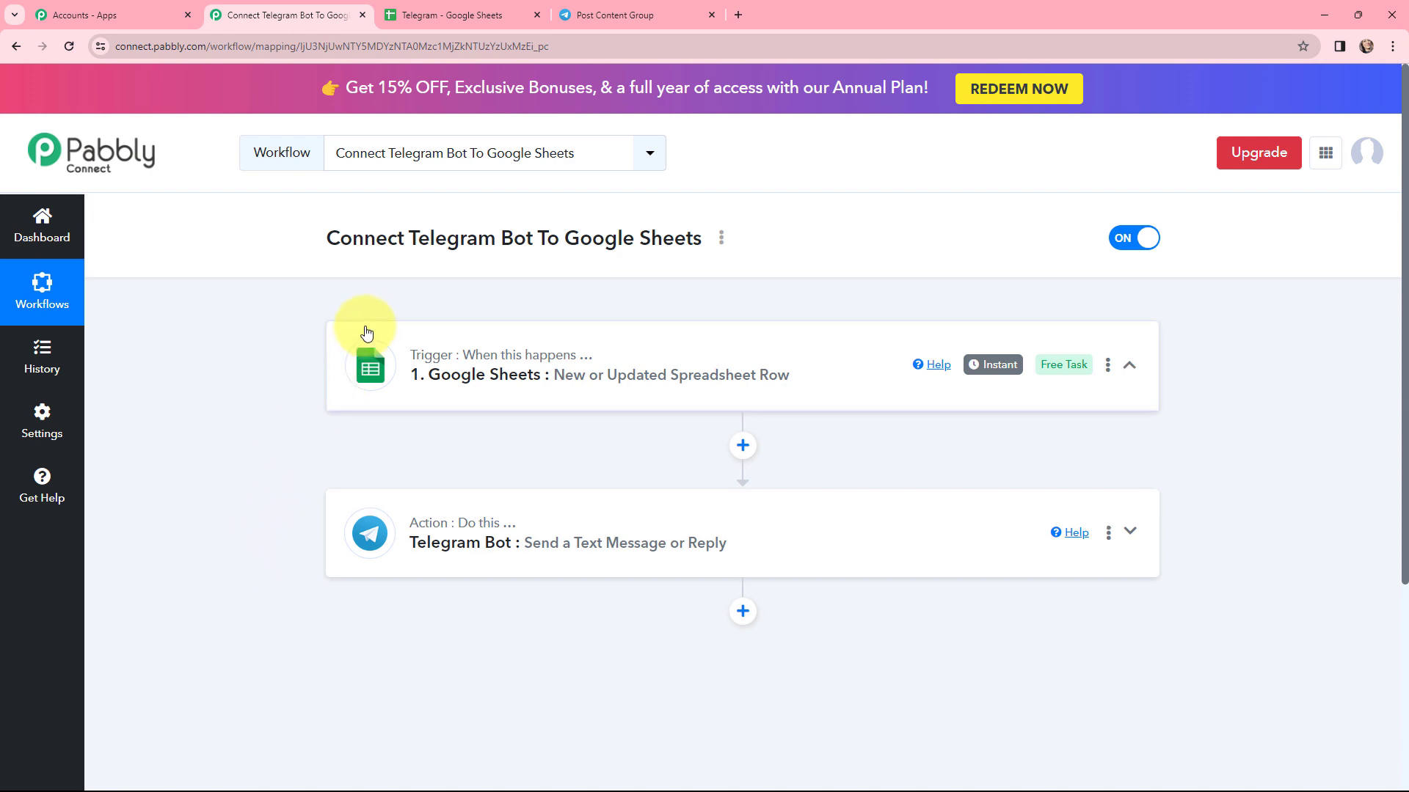
scroll(362, 389, down, 1)
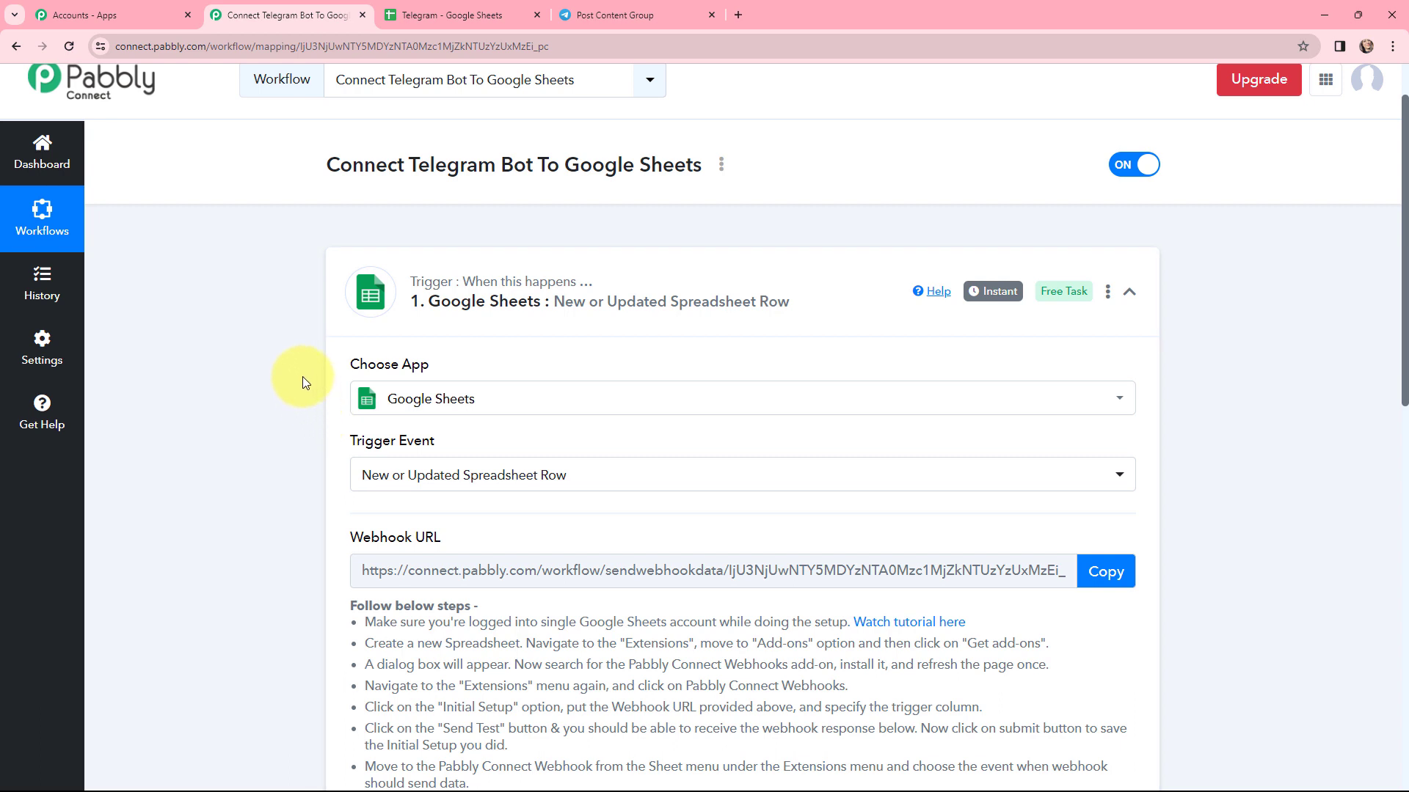
scroll(301, 376, down, 3)
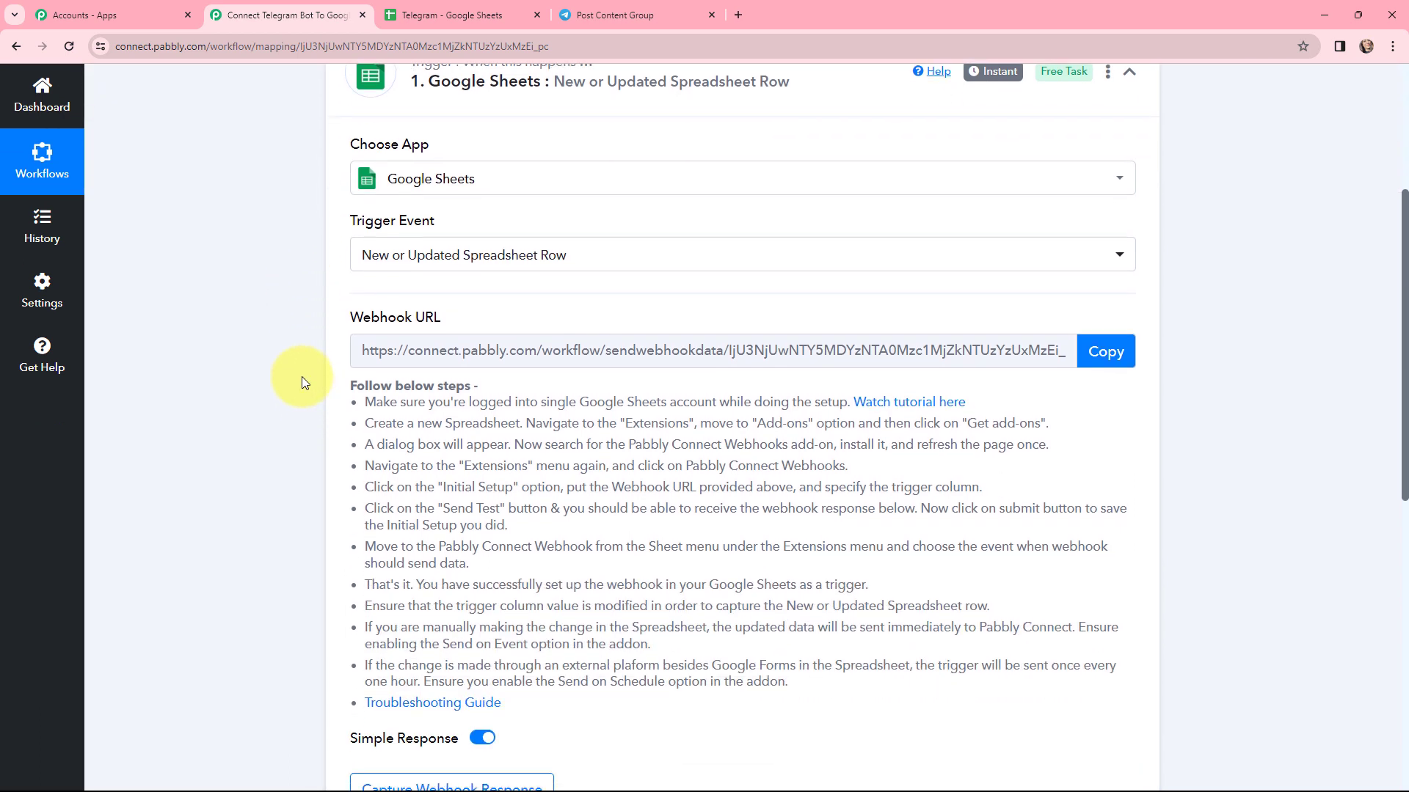
drag(346, 386, 607, 706)
click(259, 490)
Compare the post row in the Telegram spreadsheet with the message in the Telegram group, and select cell A4 in the sheet
key(ctrl+Tab)
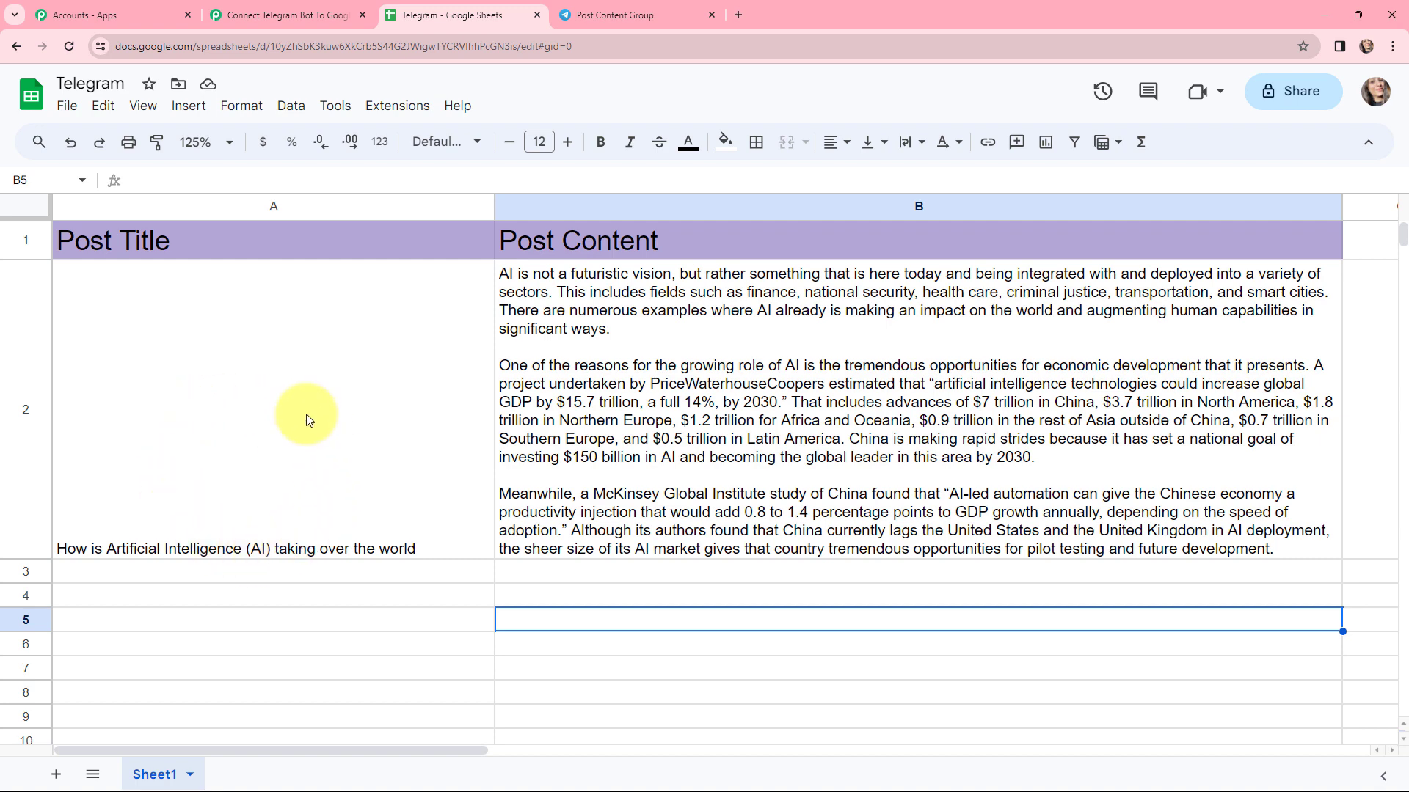
click(625, 7)
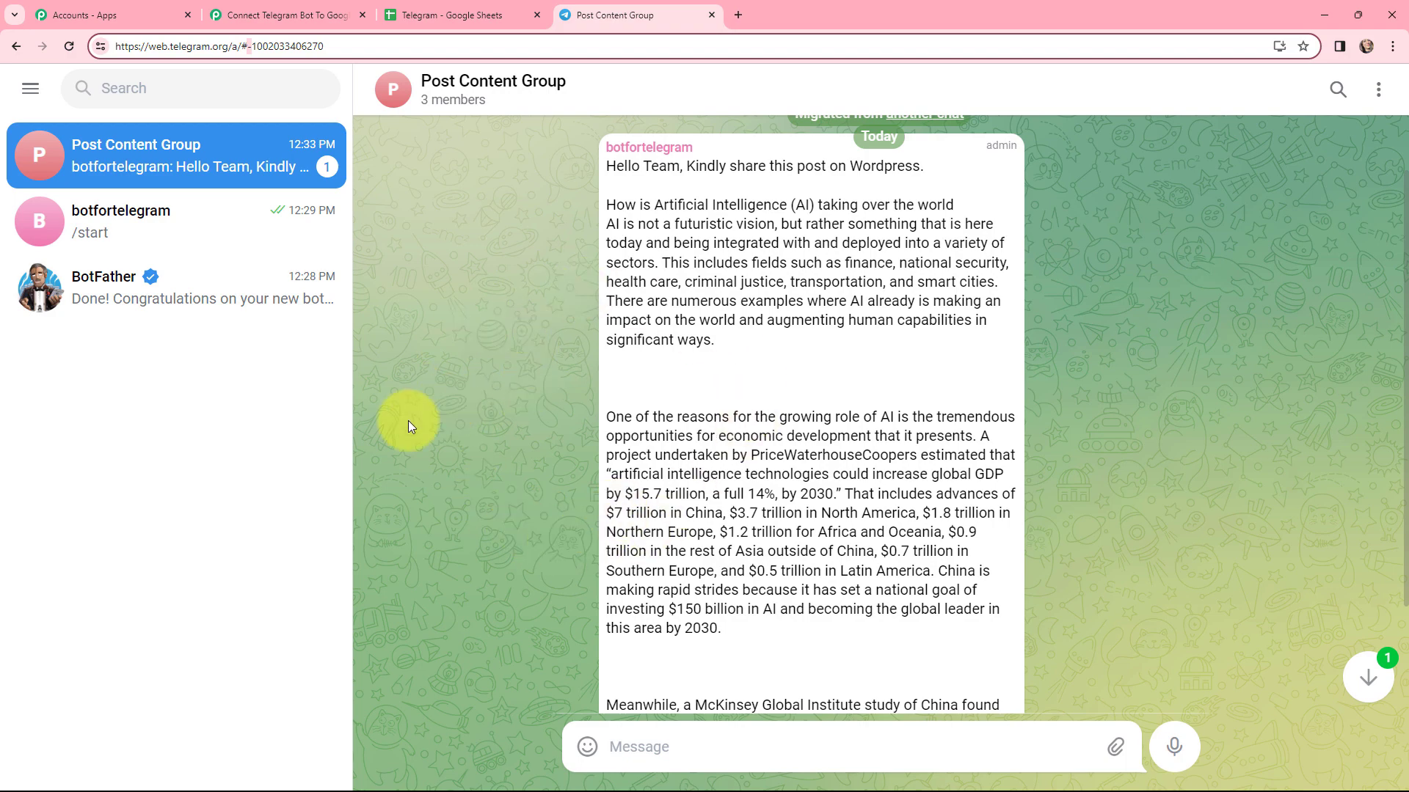
click(469, 6)
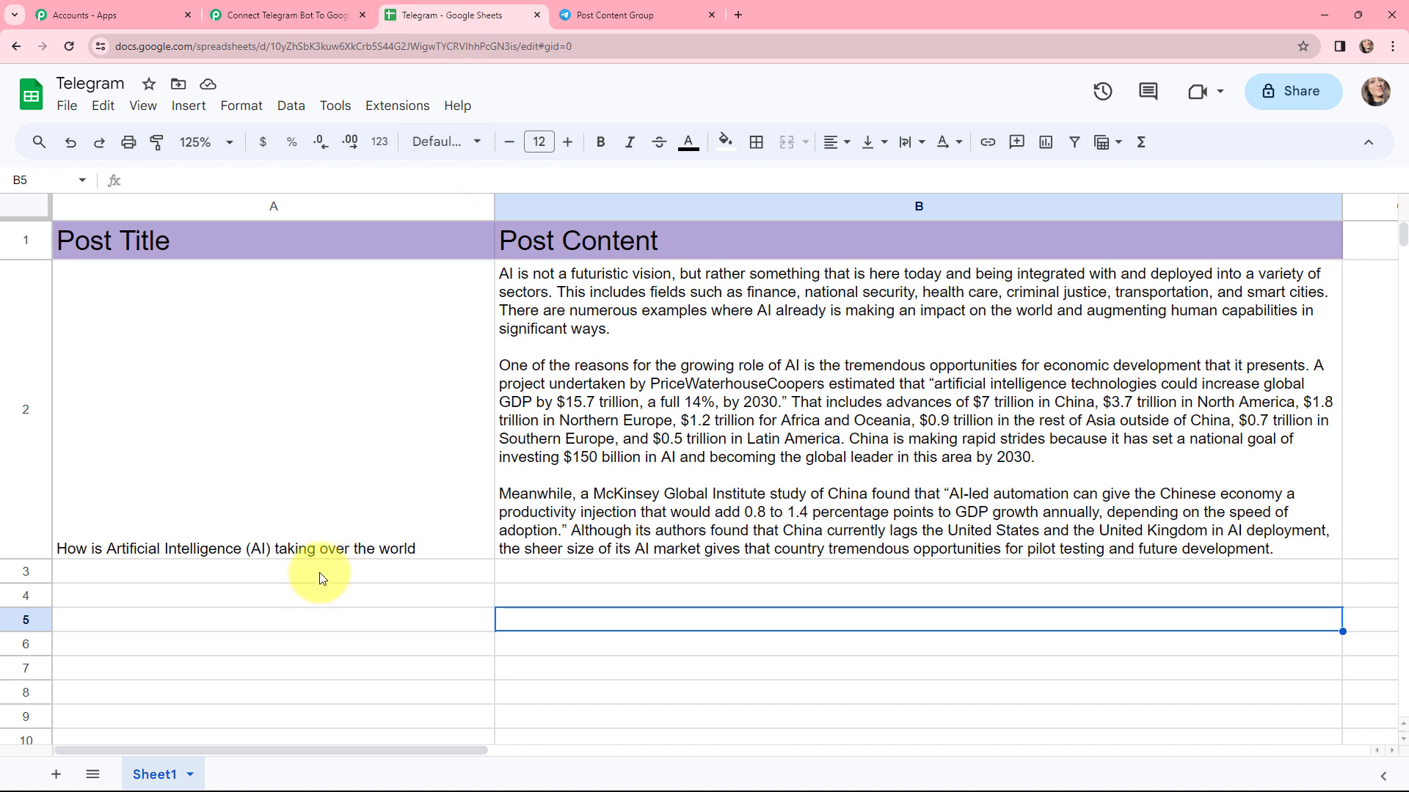
click(324, 598)
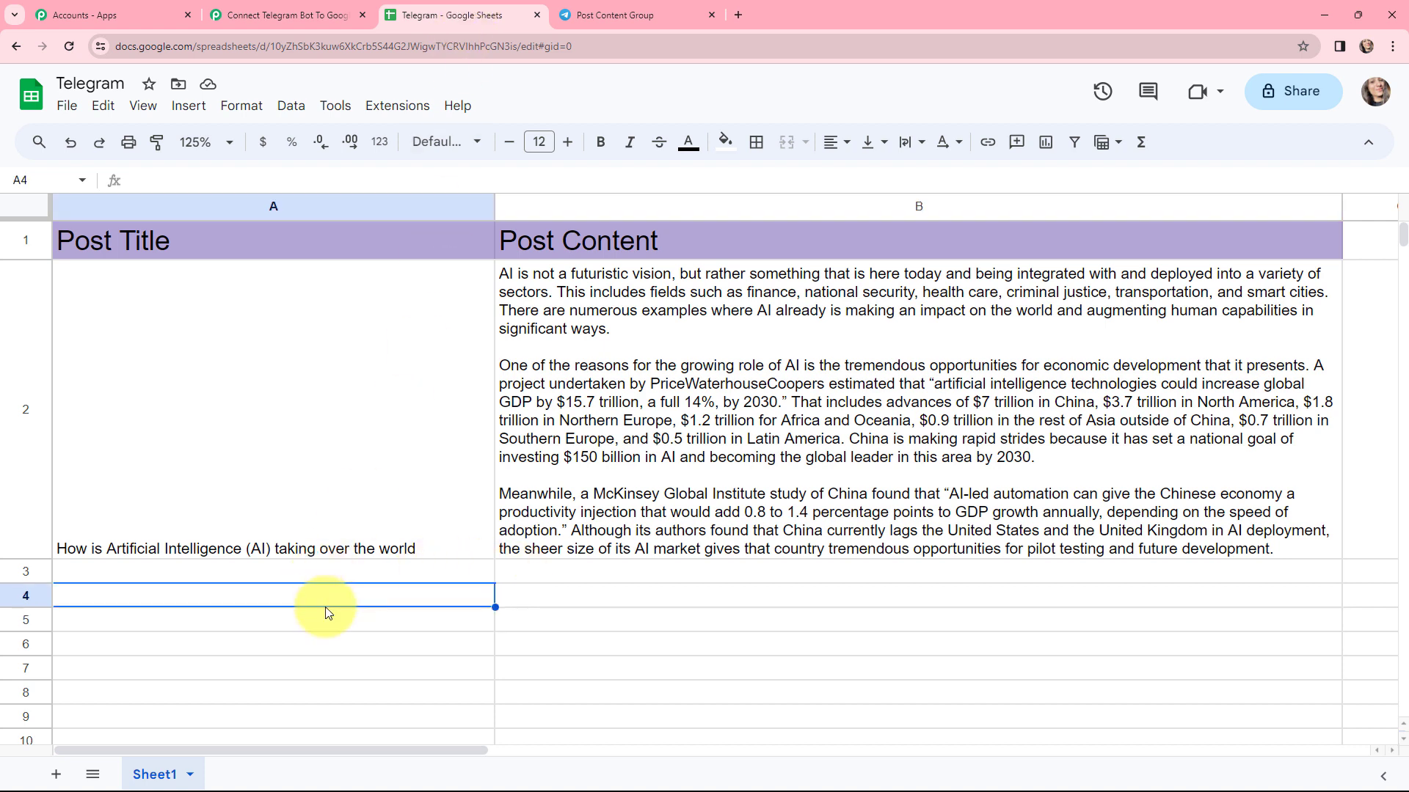
Search the Google Workspace Marketplace for the Pabbly Connect Webhooks add-on, check its listing and close the marketplace
click(393, 111)
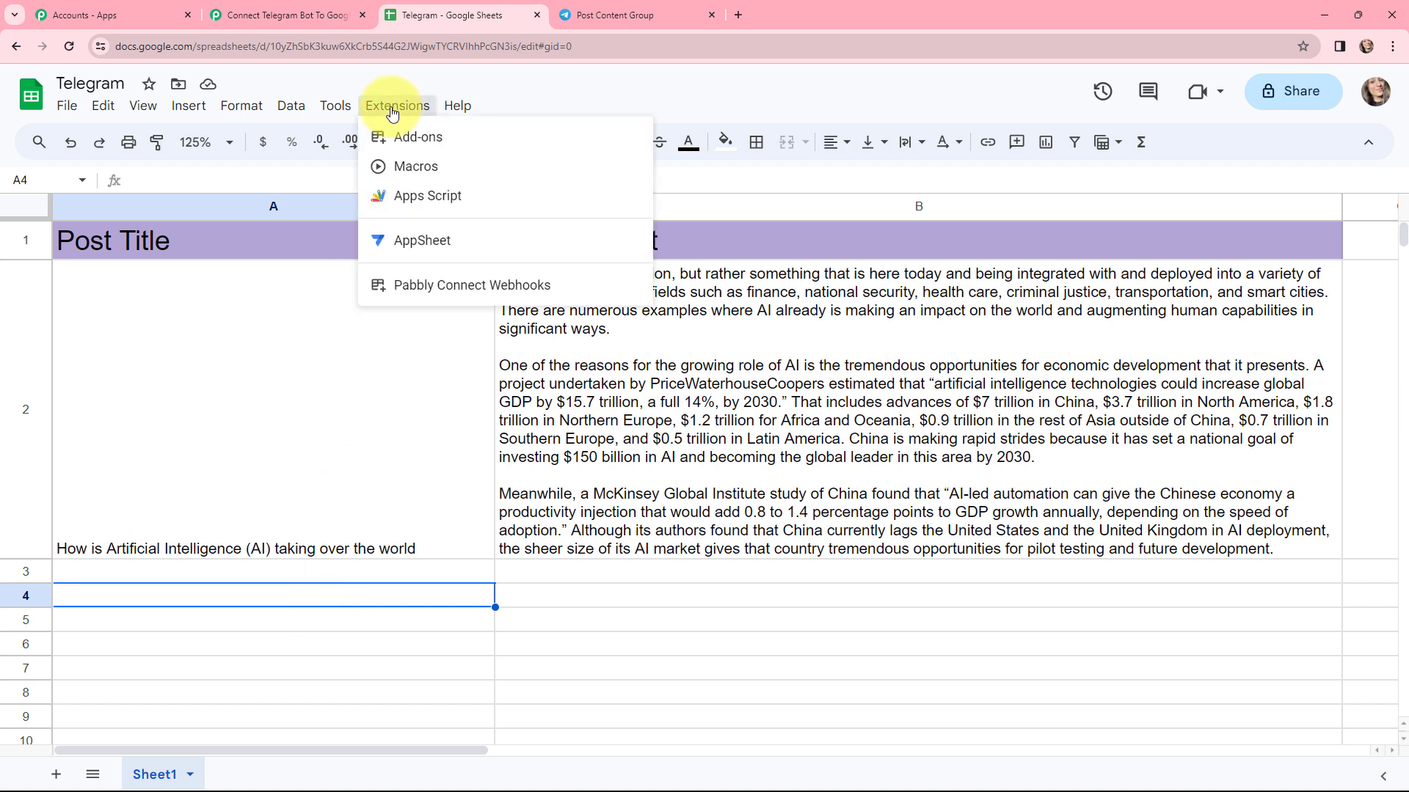
mouse_move(411, 292)
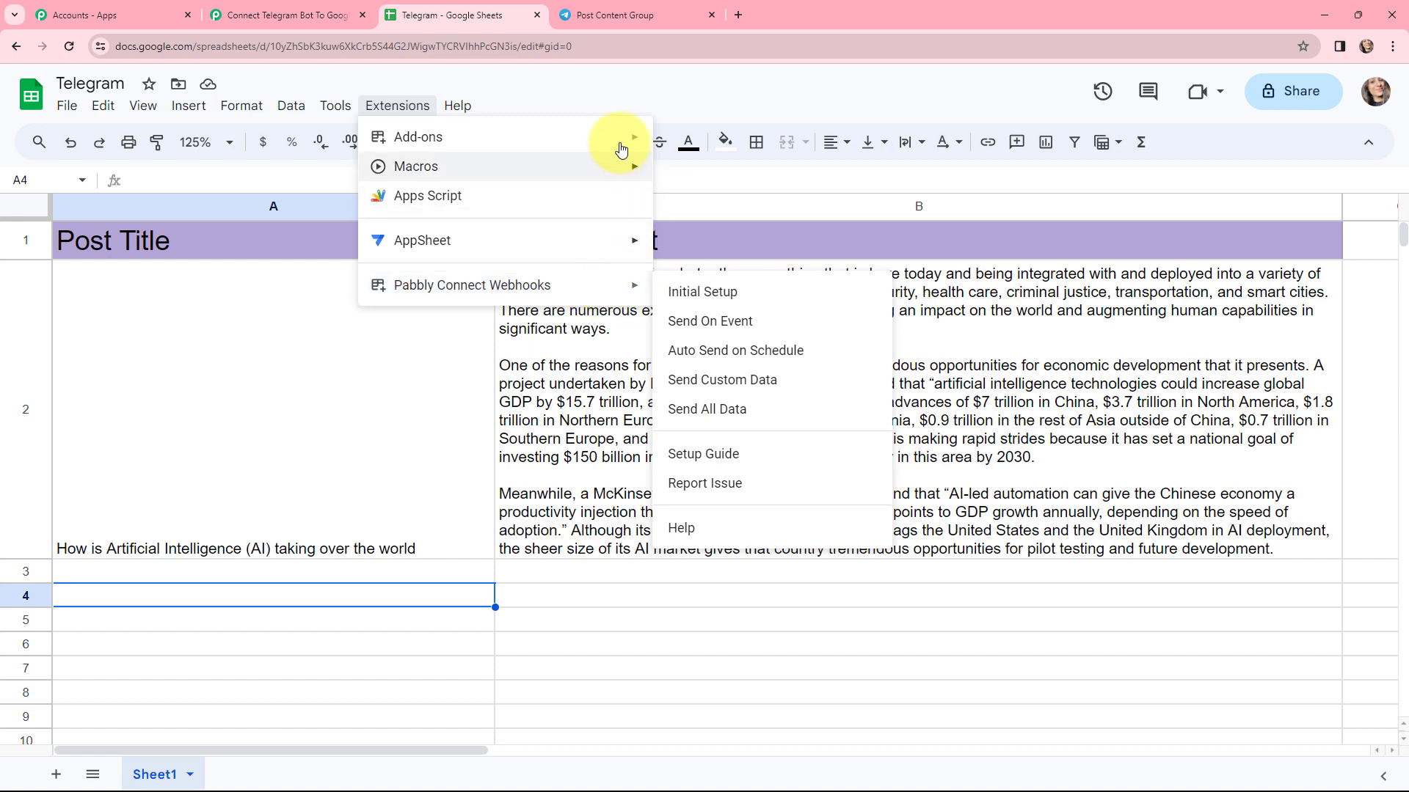
mouse_move(631, 140)
click(680, 142)
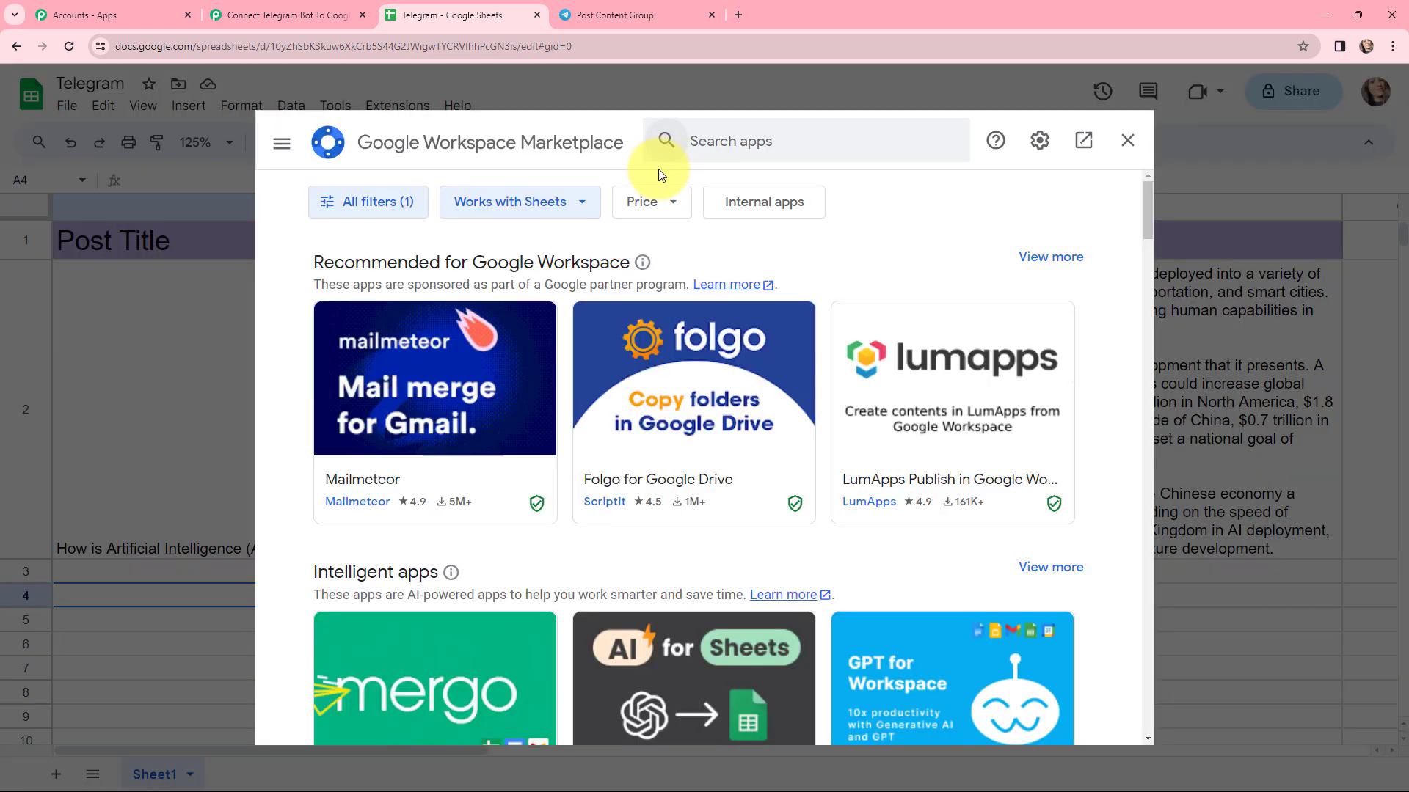
click(745, 145)
text(pabbly co)
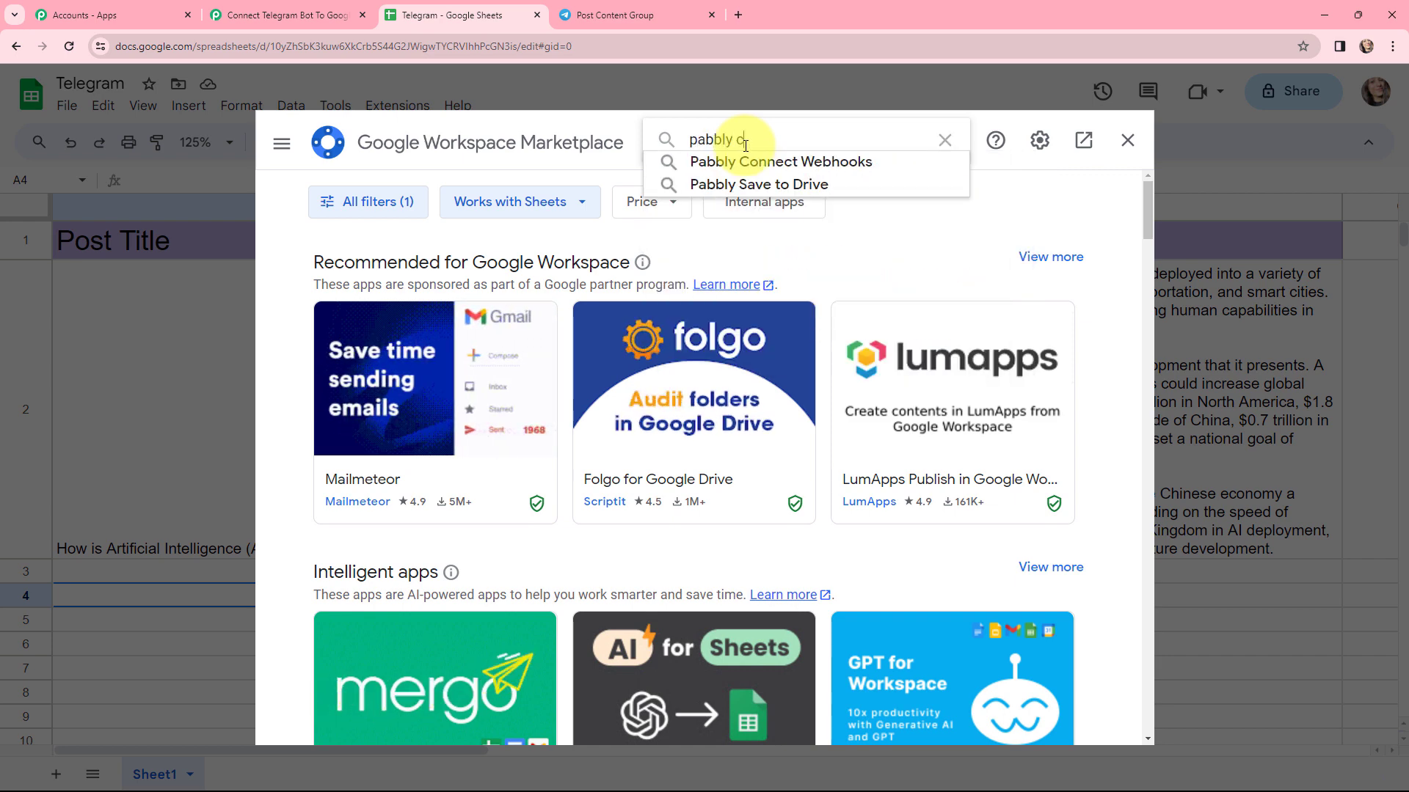
click(725, 163)
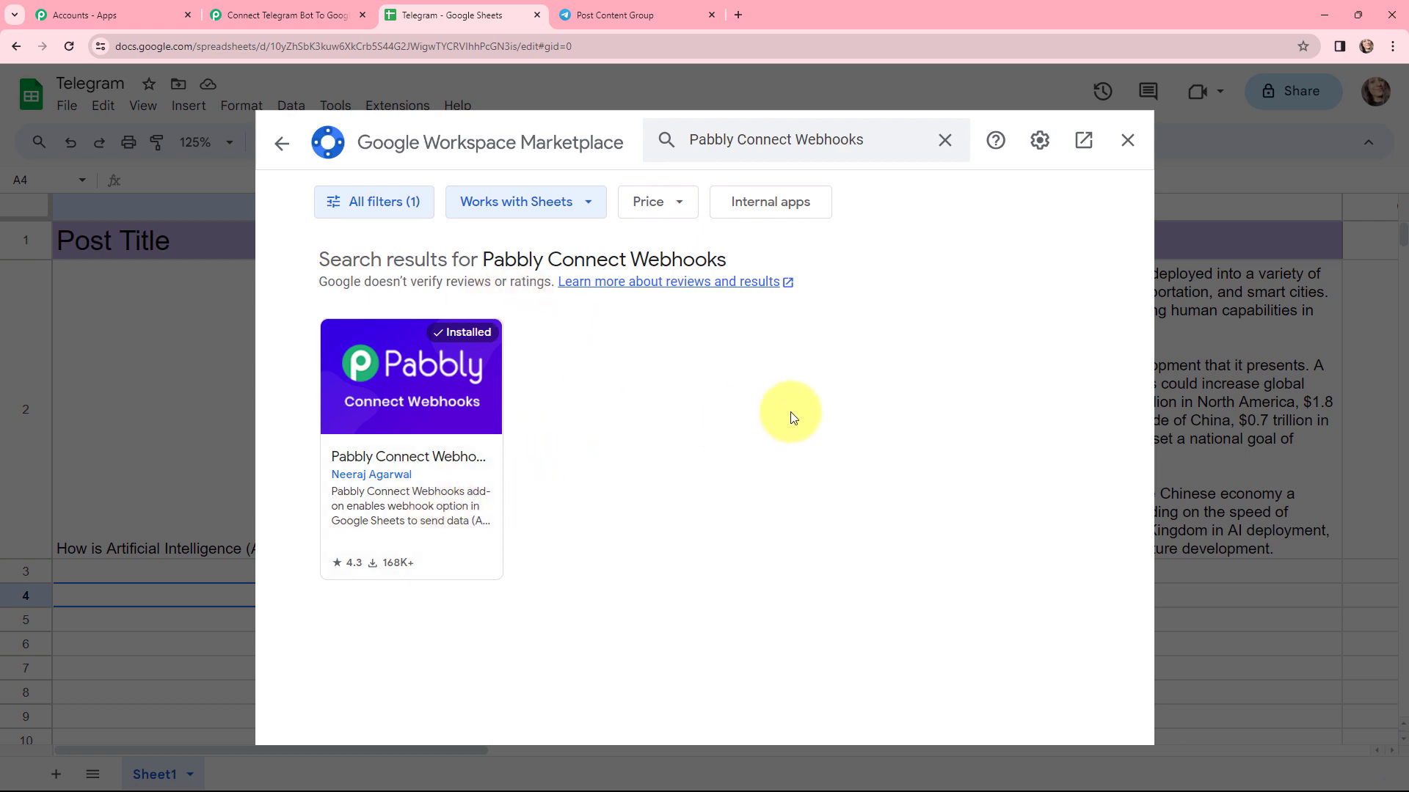
click(1123, 142)
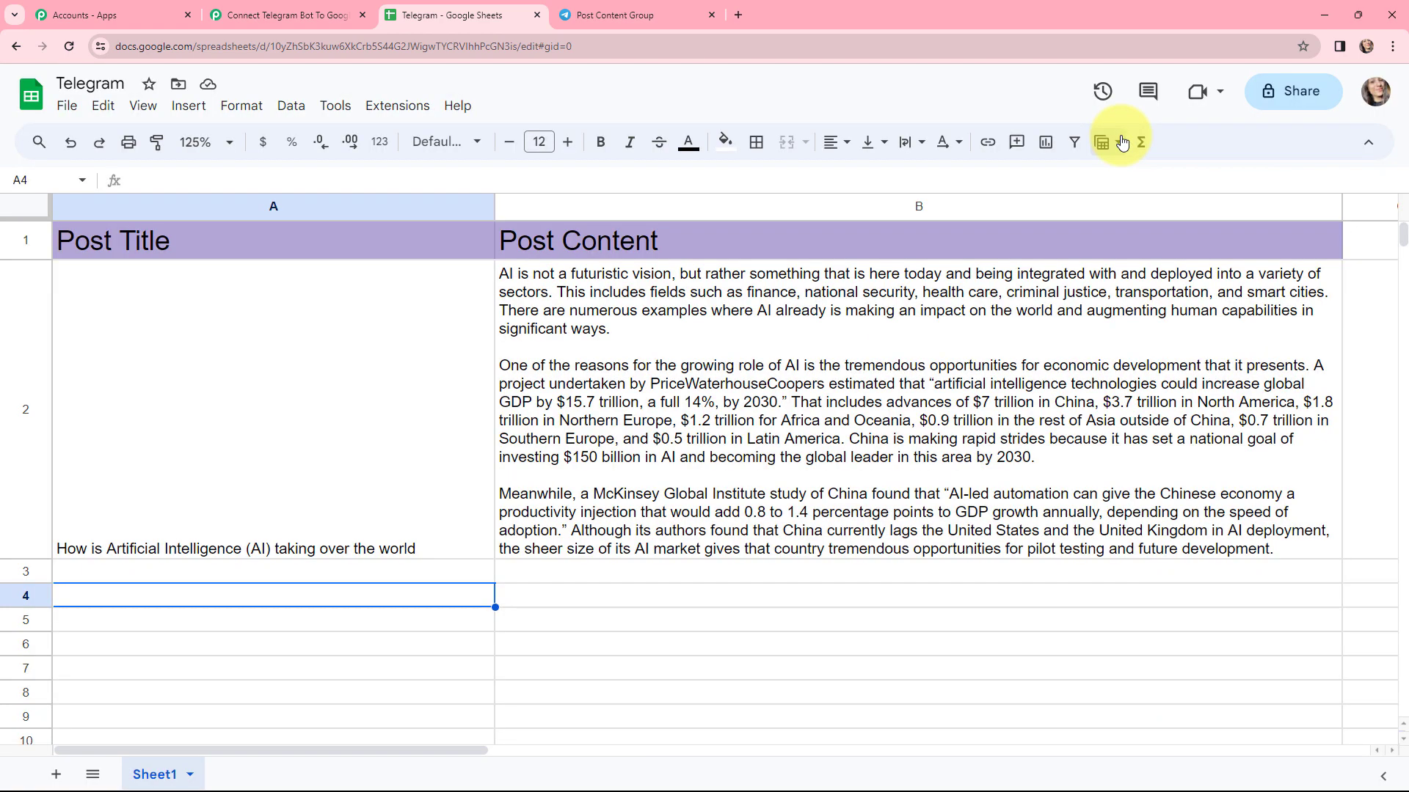
Open the Pabbly Connect Webhooks initial setup for Sheet1 and enter the webhook URL copied from the workflow's Google Sheets trigger
click(413, 107)
mouse_move(534, 294)
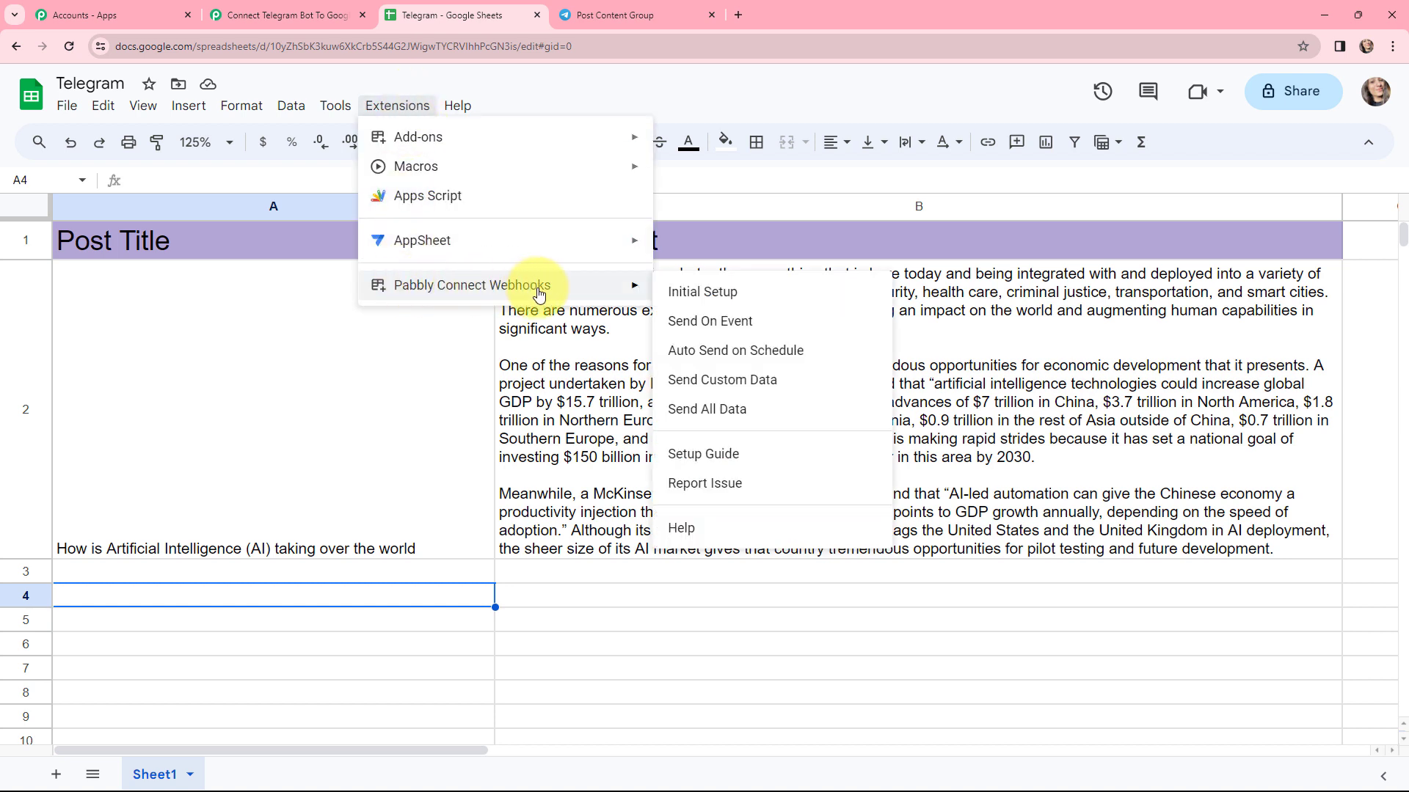
click(689, 294)
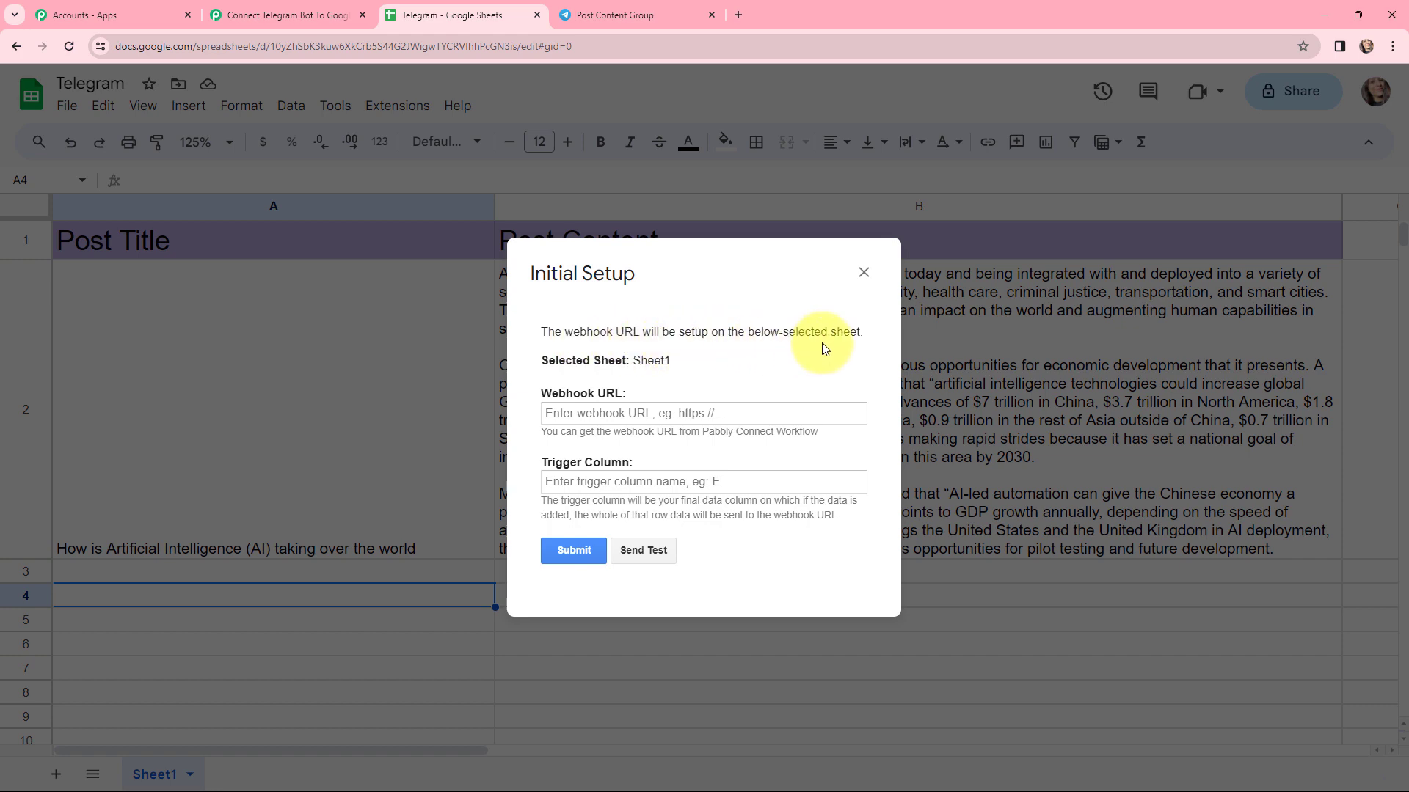
click(243, 6)
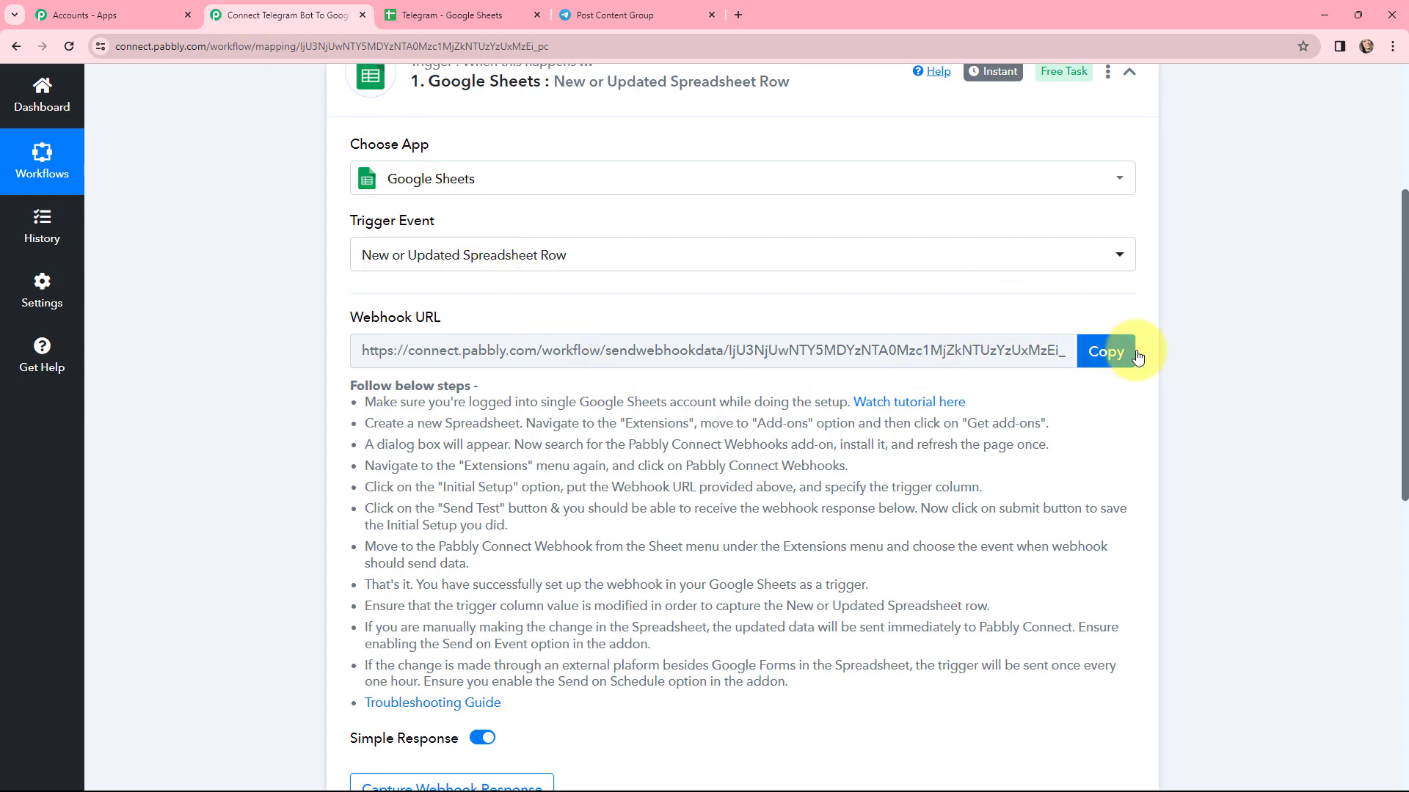
click(1116, 356)
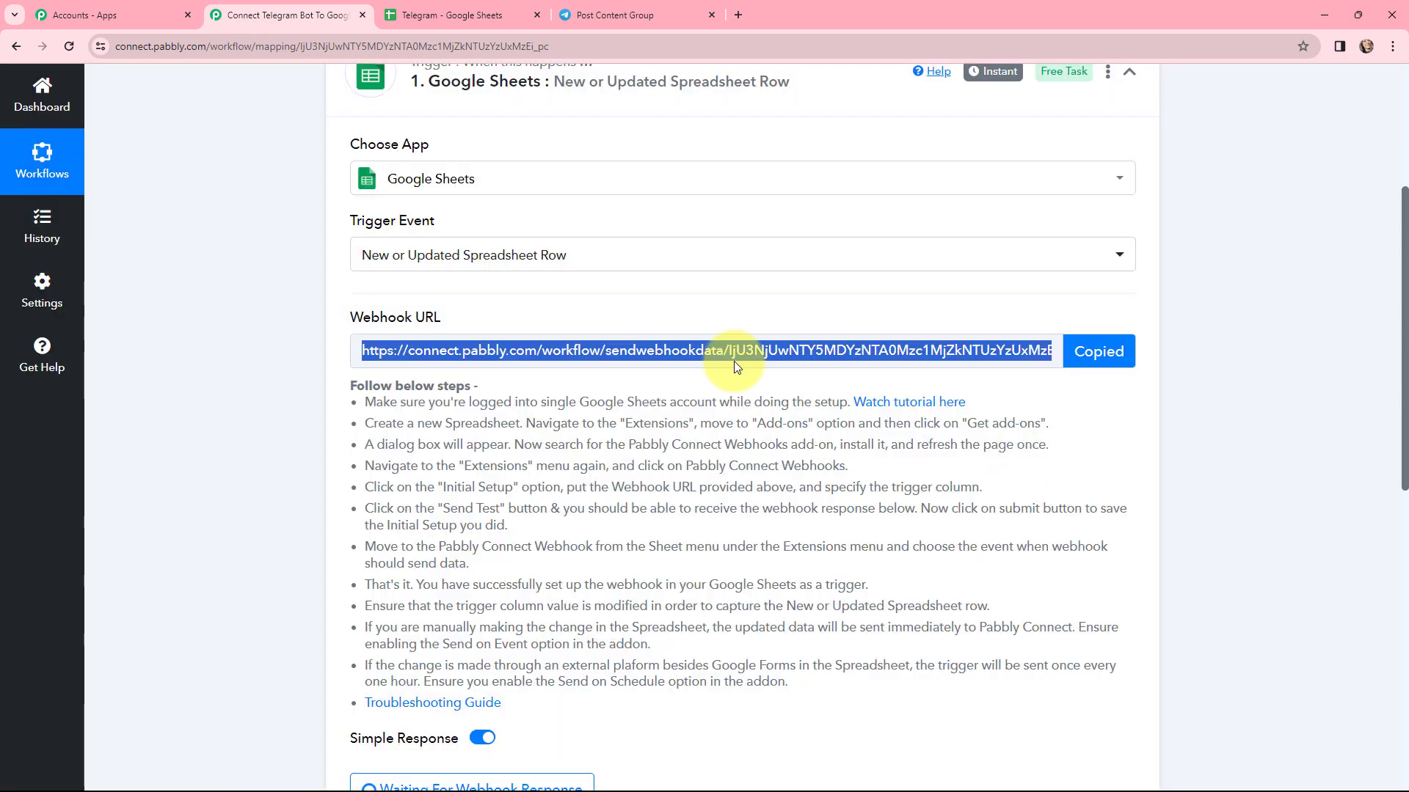
click(445, 7)
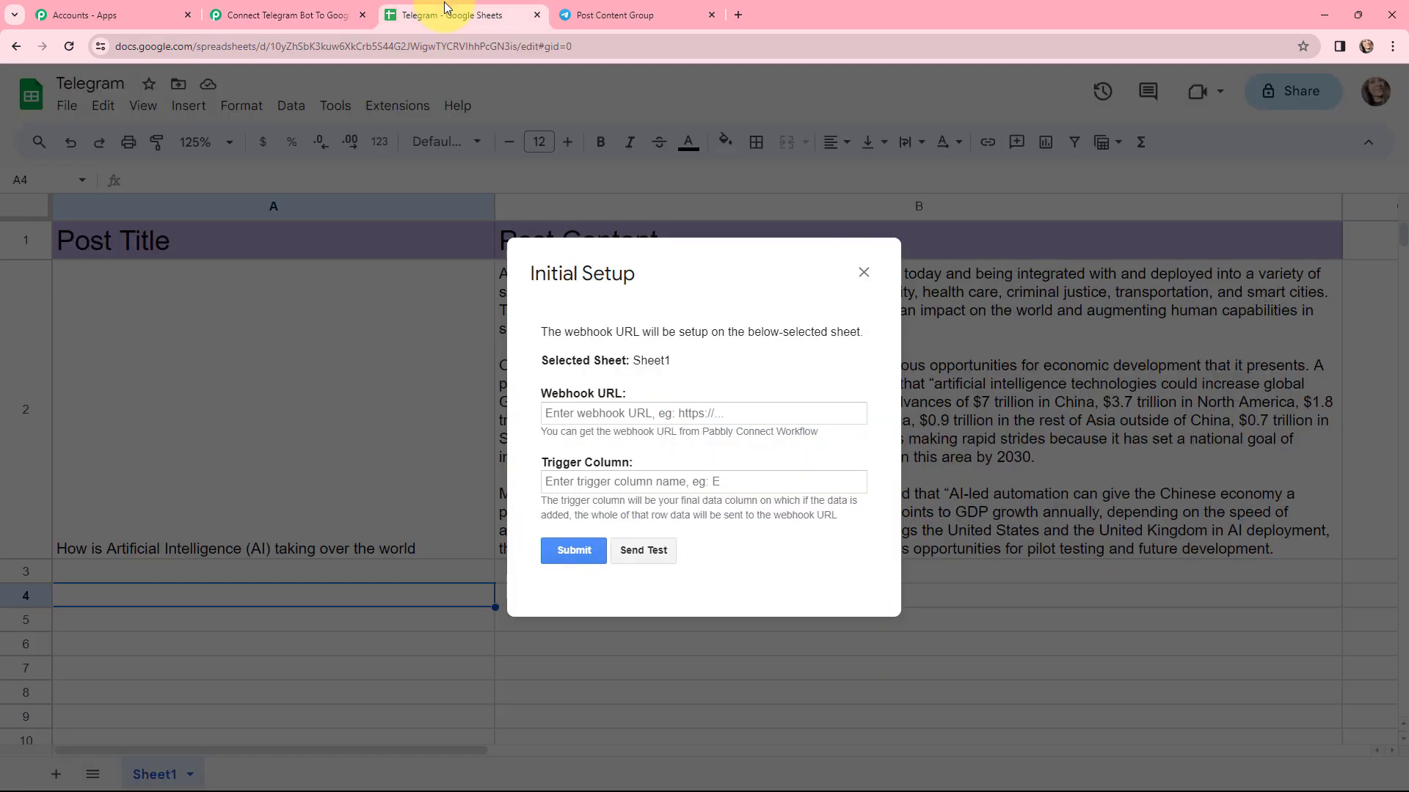
click(639, 418)
click(646, 447)
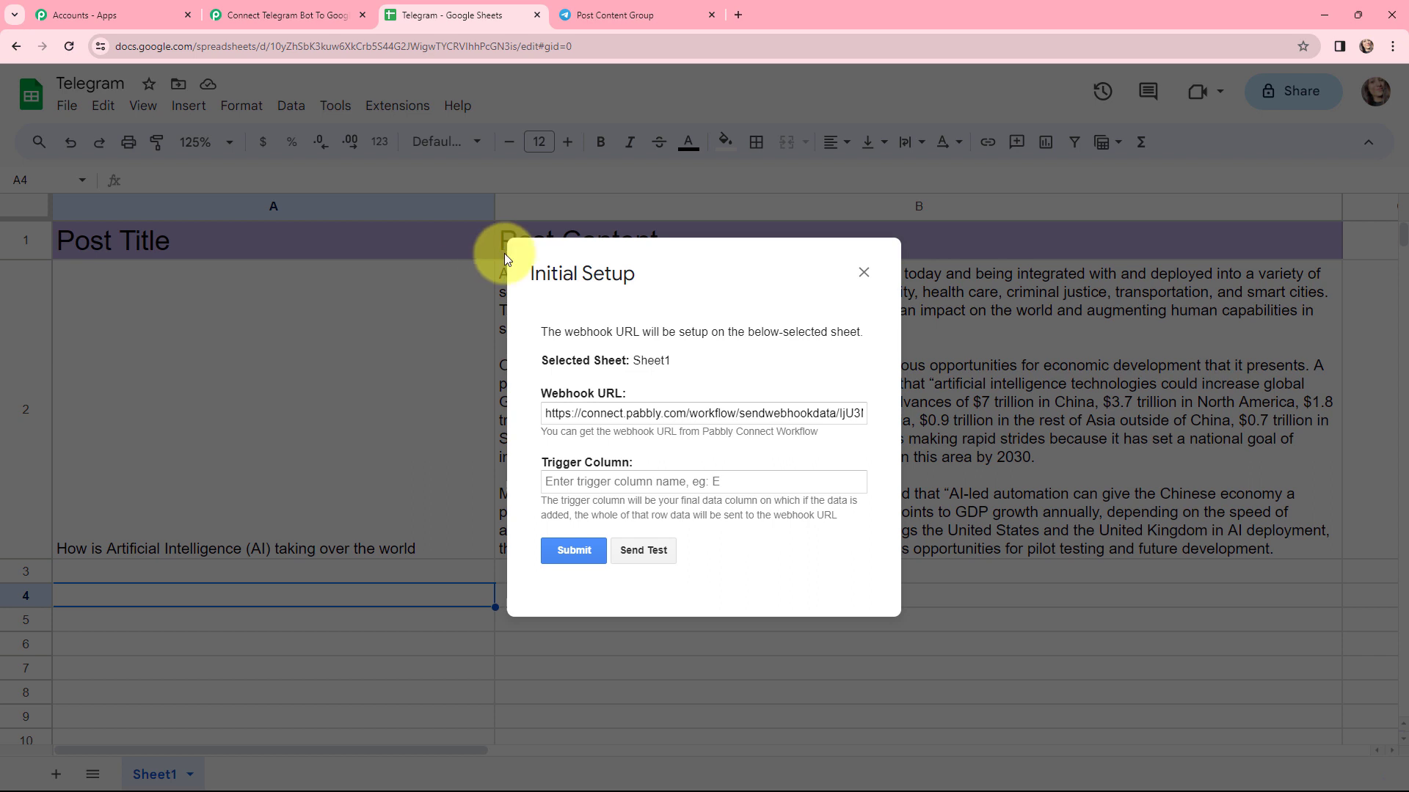
Set the trigger column to B, submit the initial setup and close its dialog
click(593, 482)
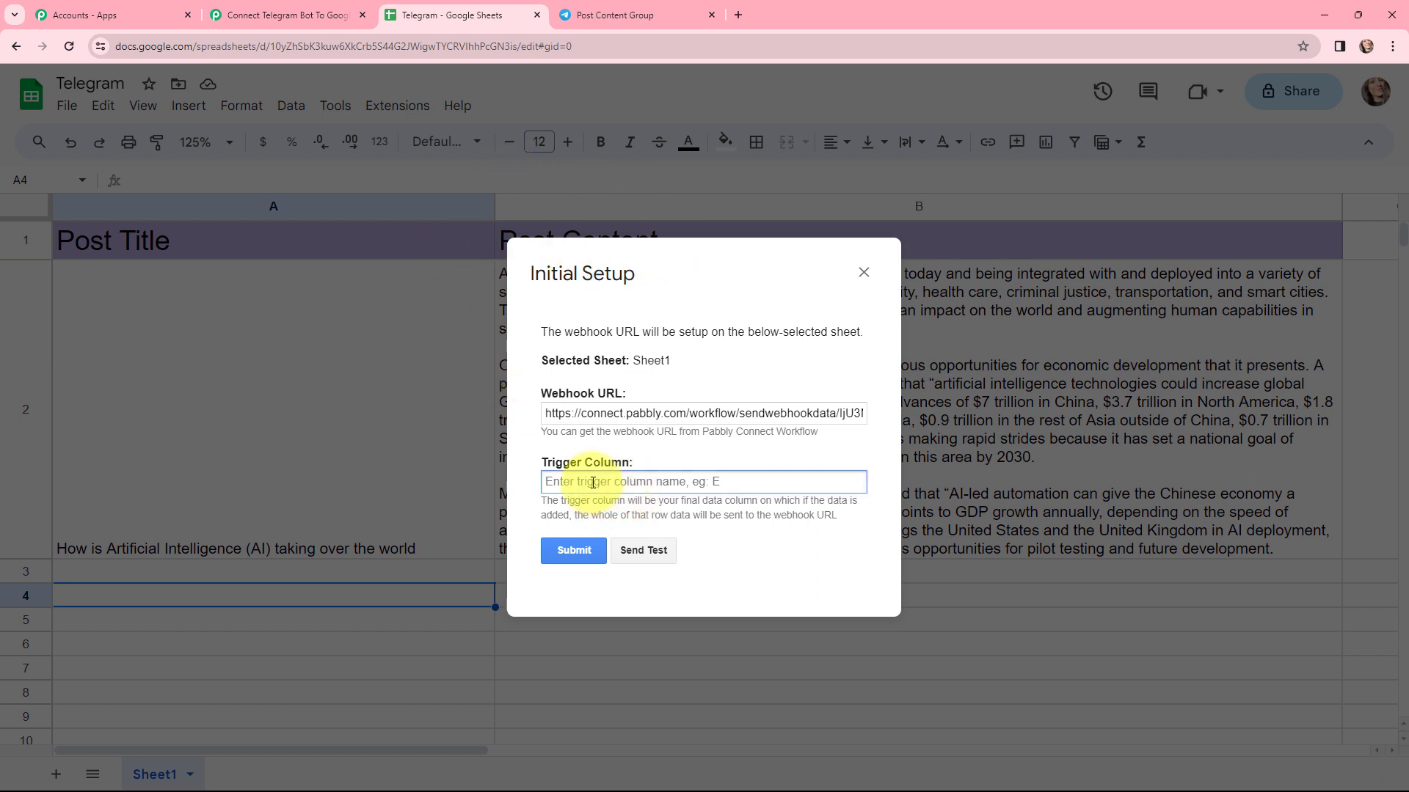
text(B)
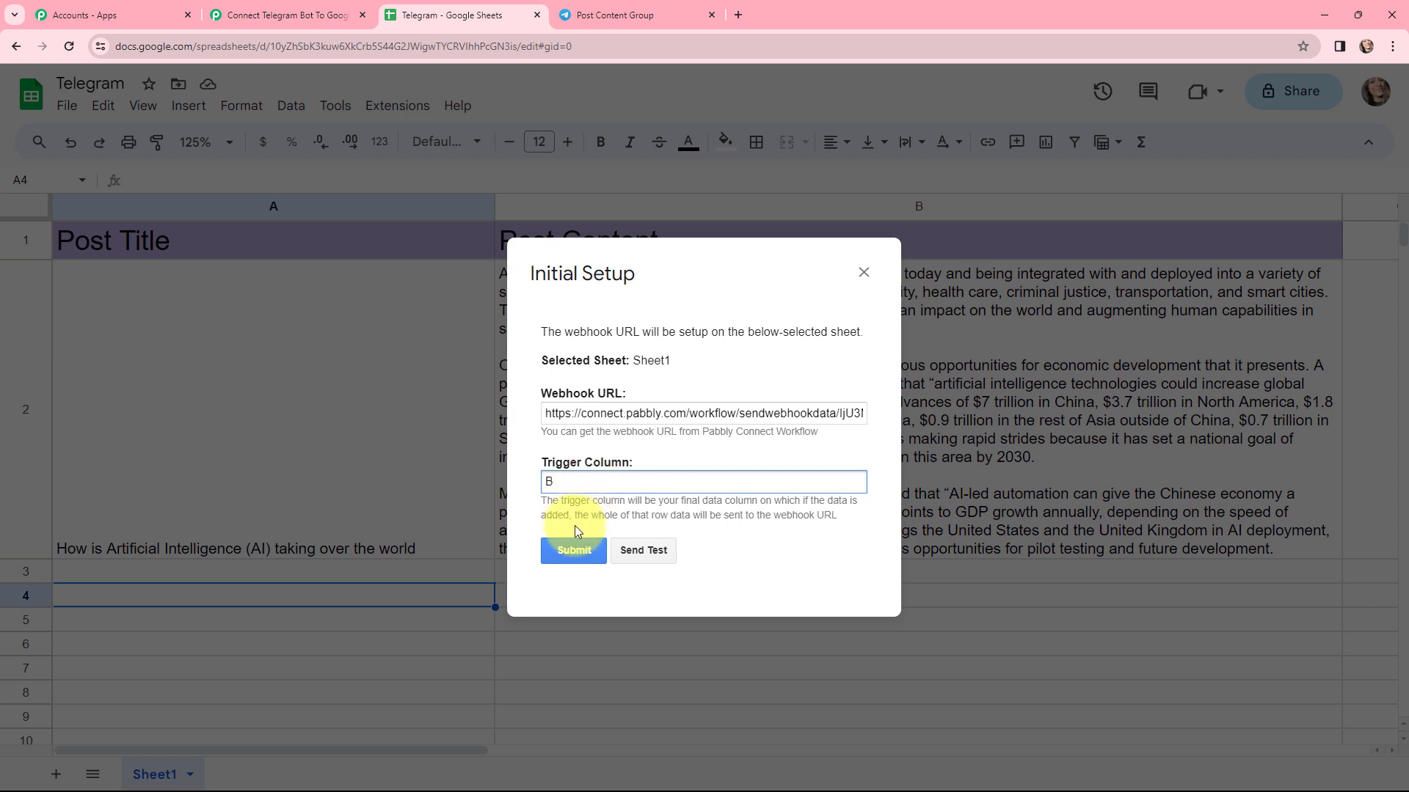
click(579, 548)
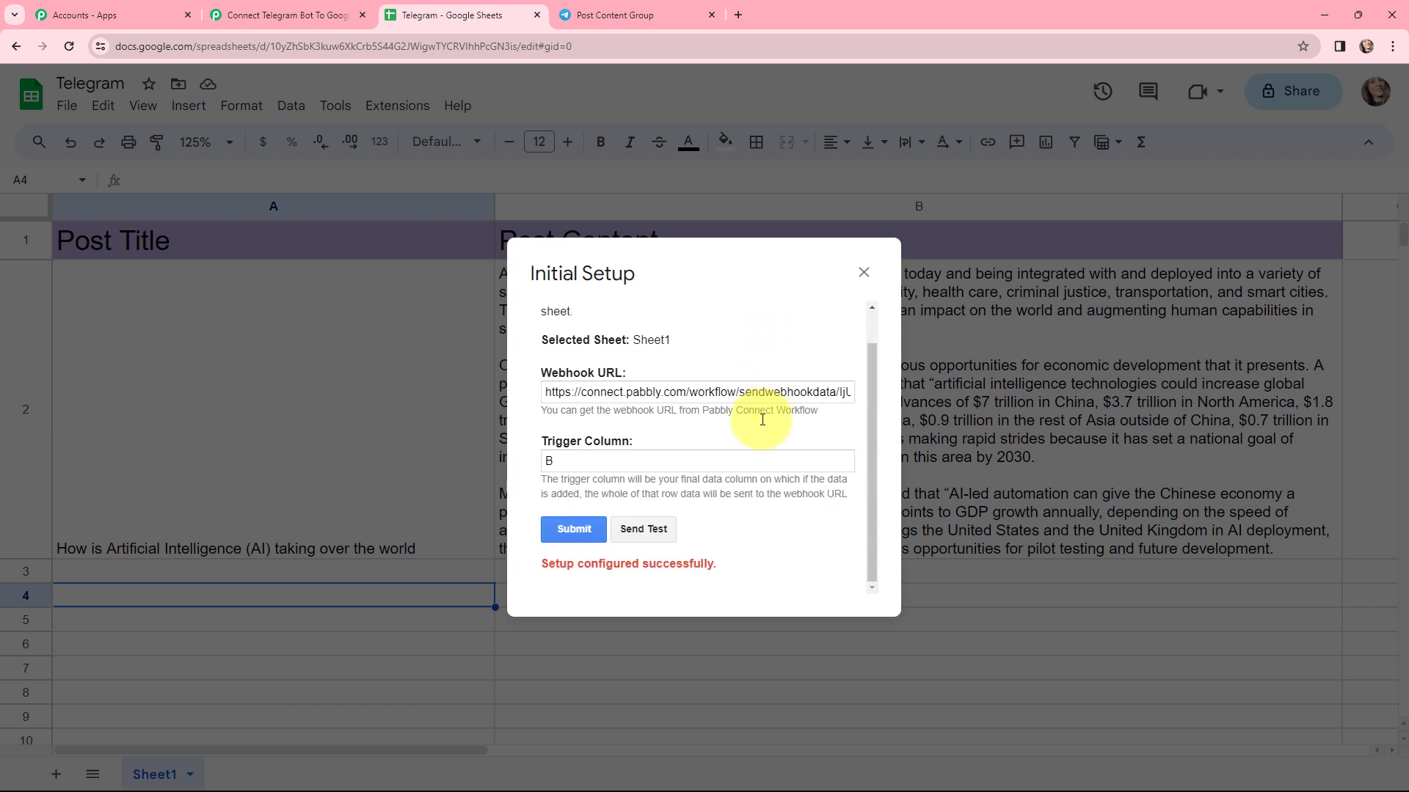
drag(717, 568, 540, 587)
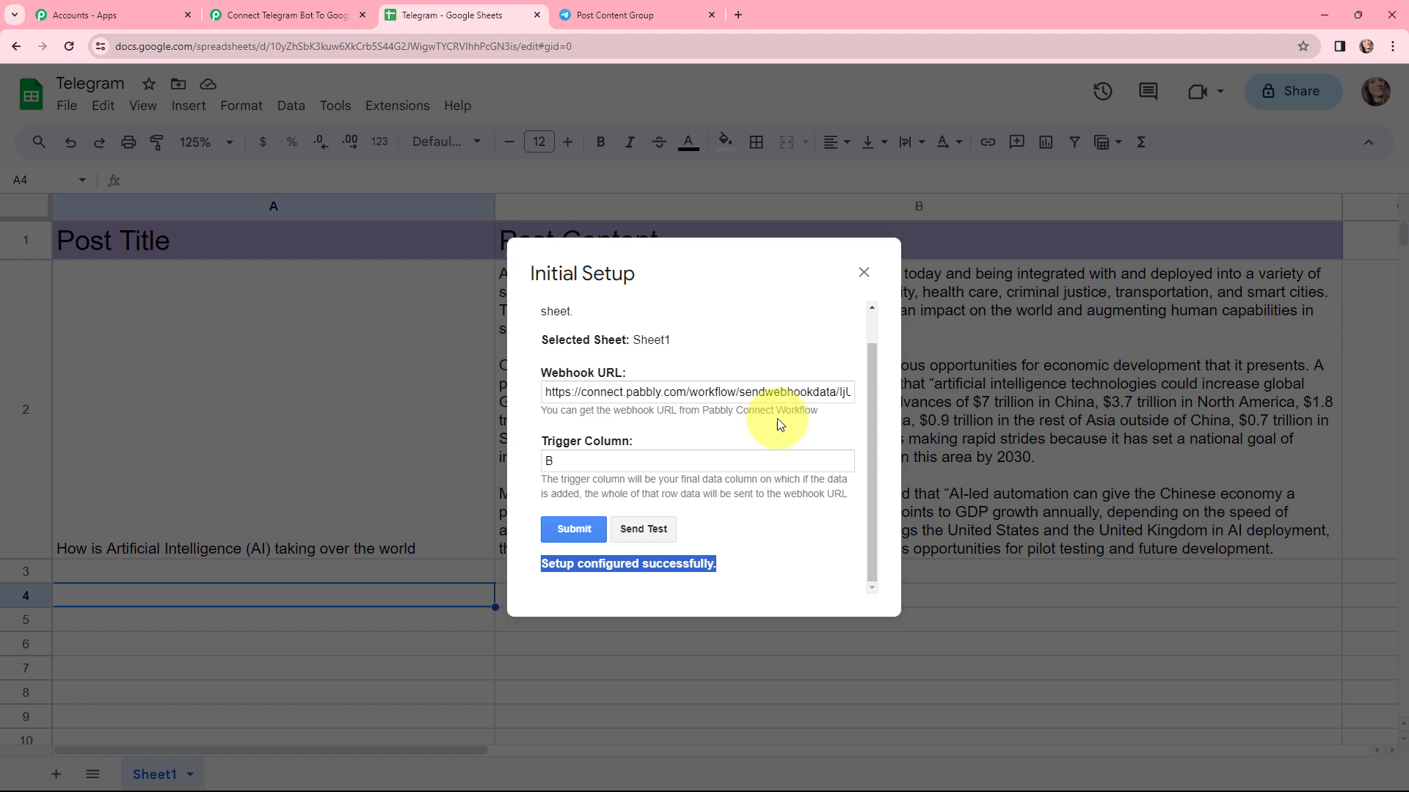
click(863, 273)
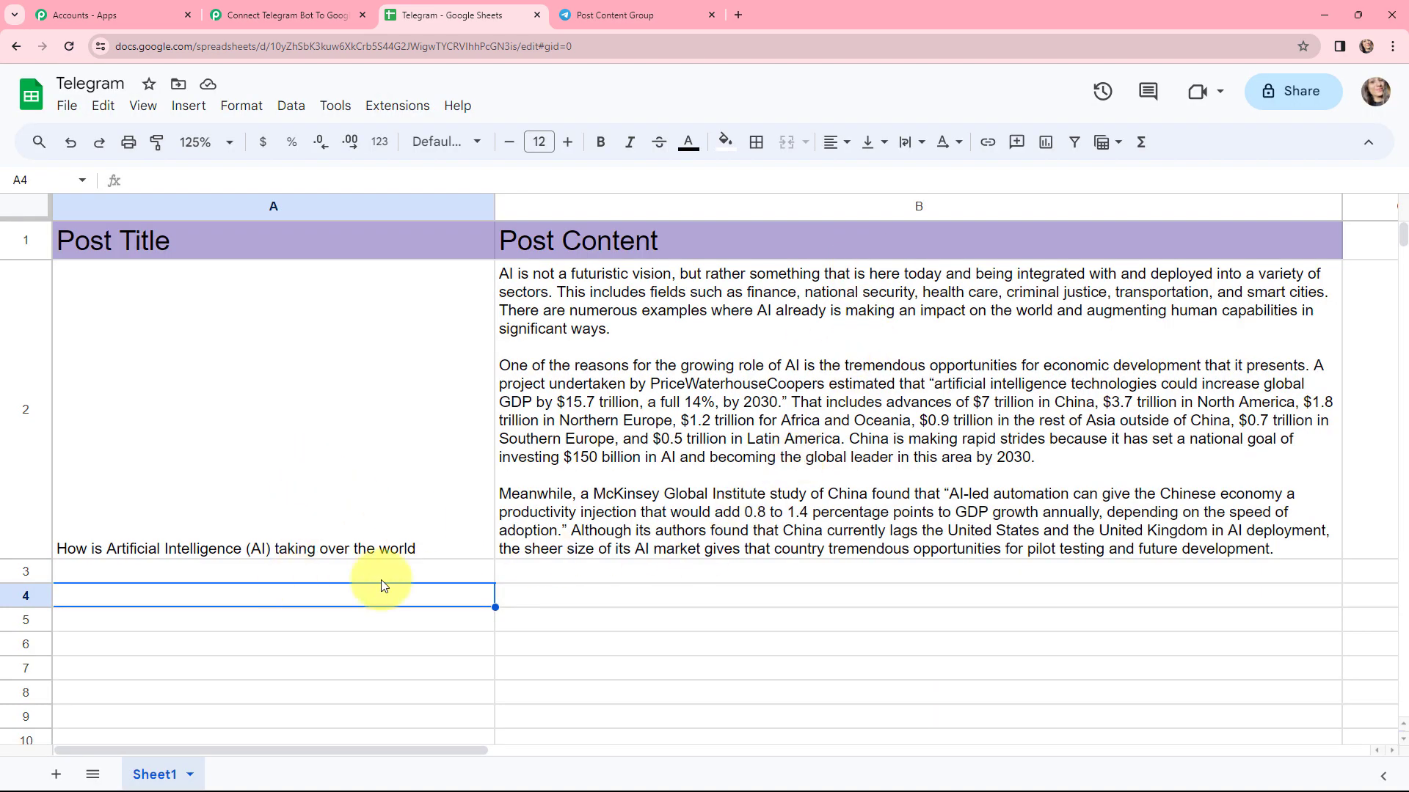
Enable Send On Event for the Telegram spreadsheet in the Pabbly Connect Webhooks add-on
click(415, 110)
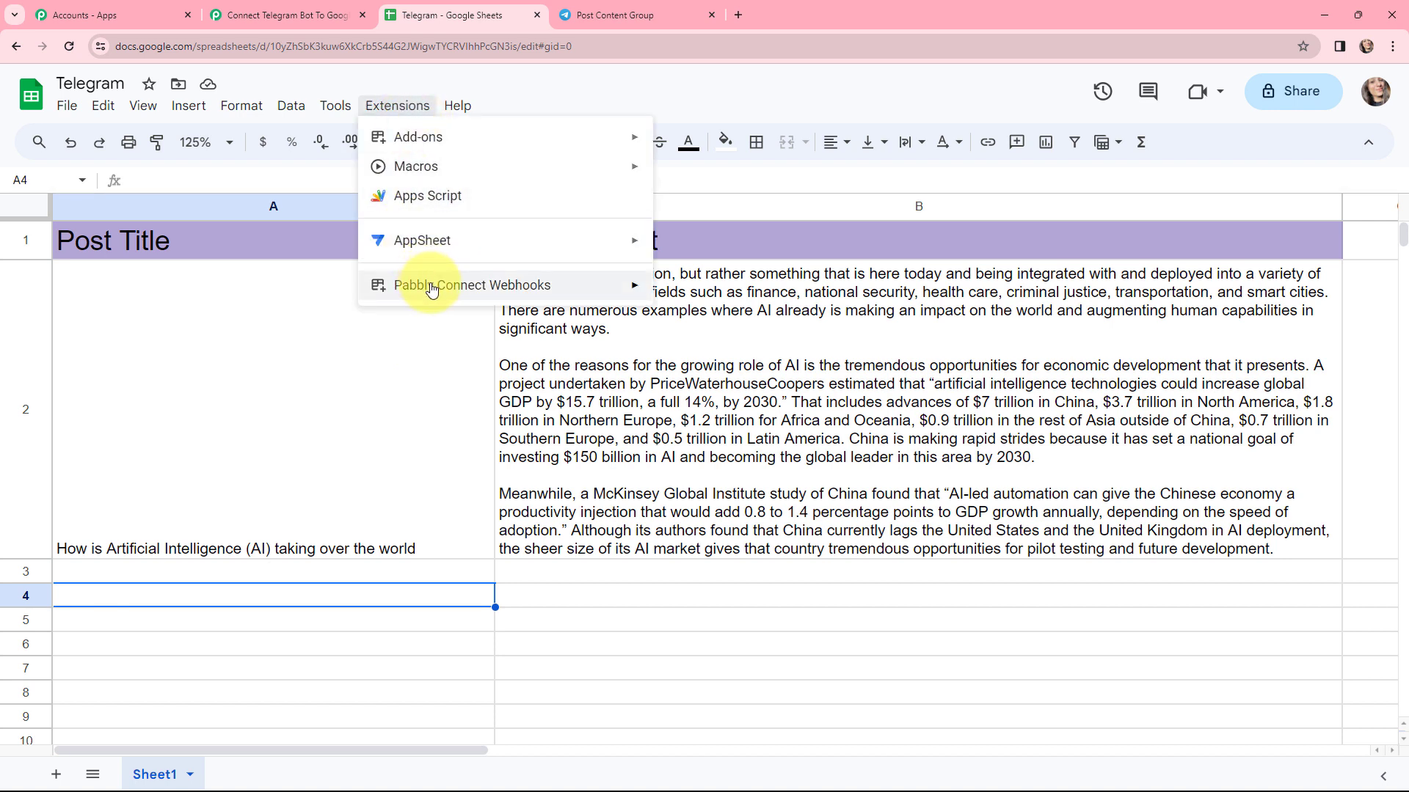
mouse_move(476, 291)
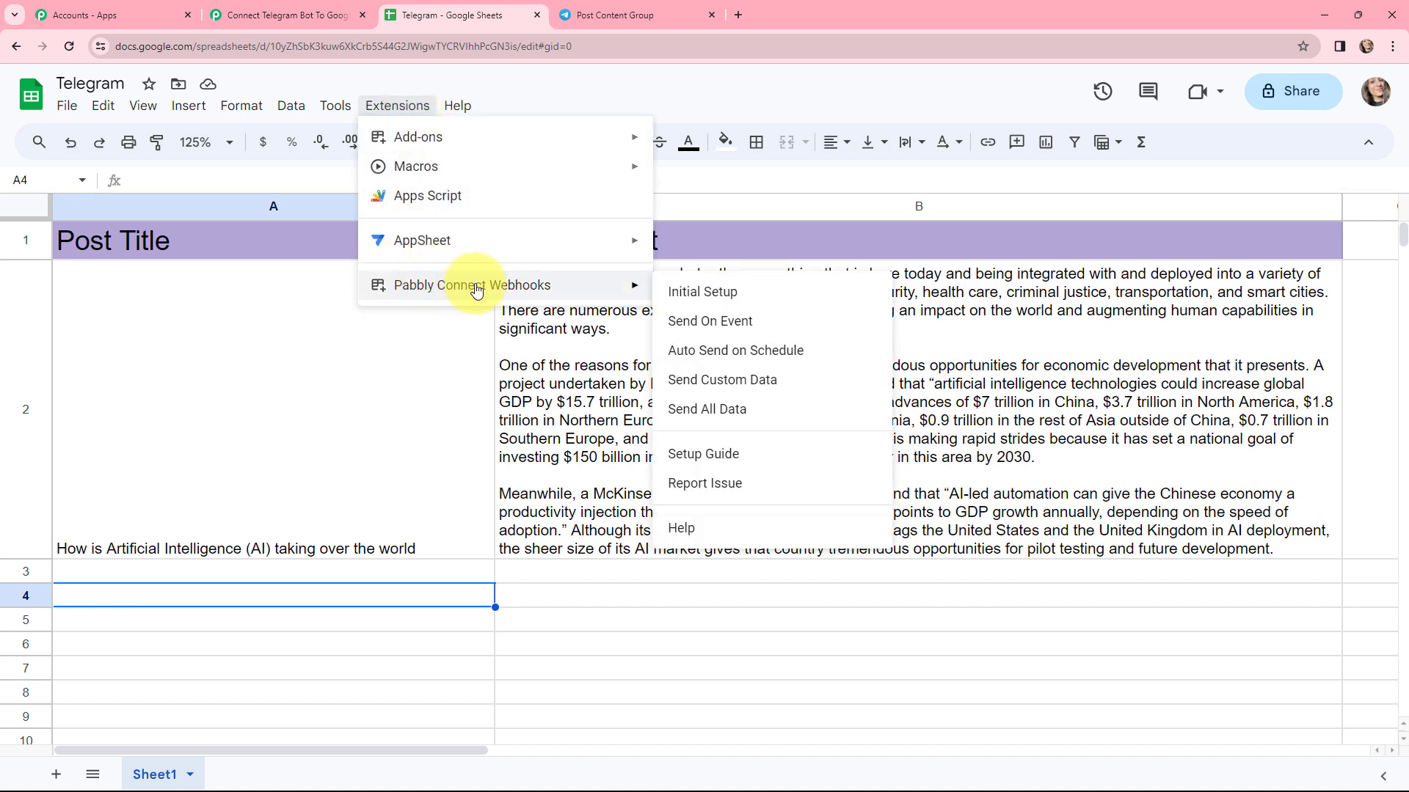
click(767, 323)
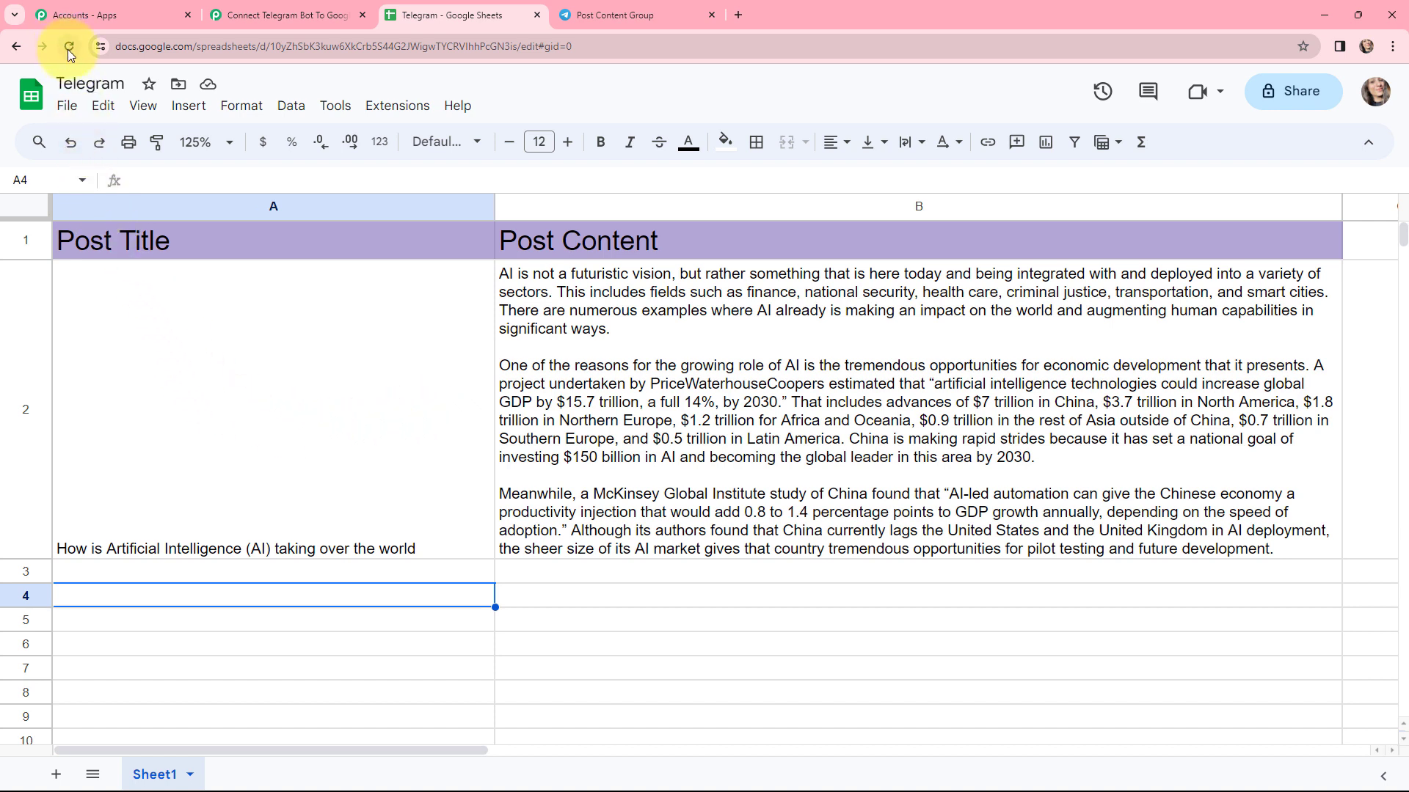
Look over the empty row 3 of the sheet and check the webhook response status of the workflow's Google Sheets trigger
key(Down)
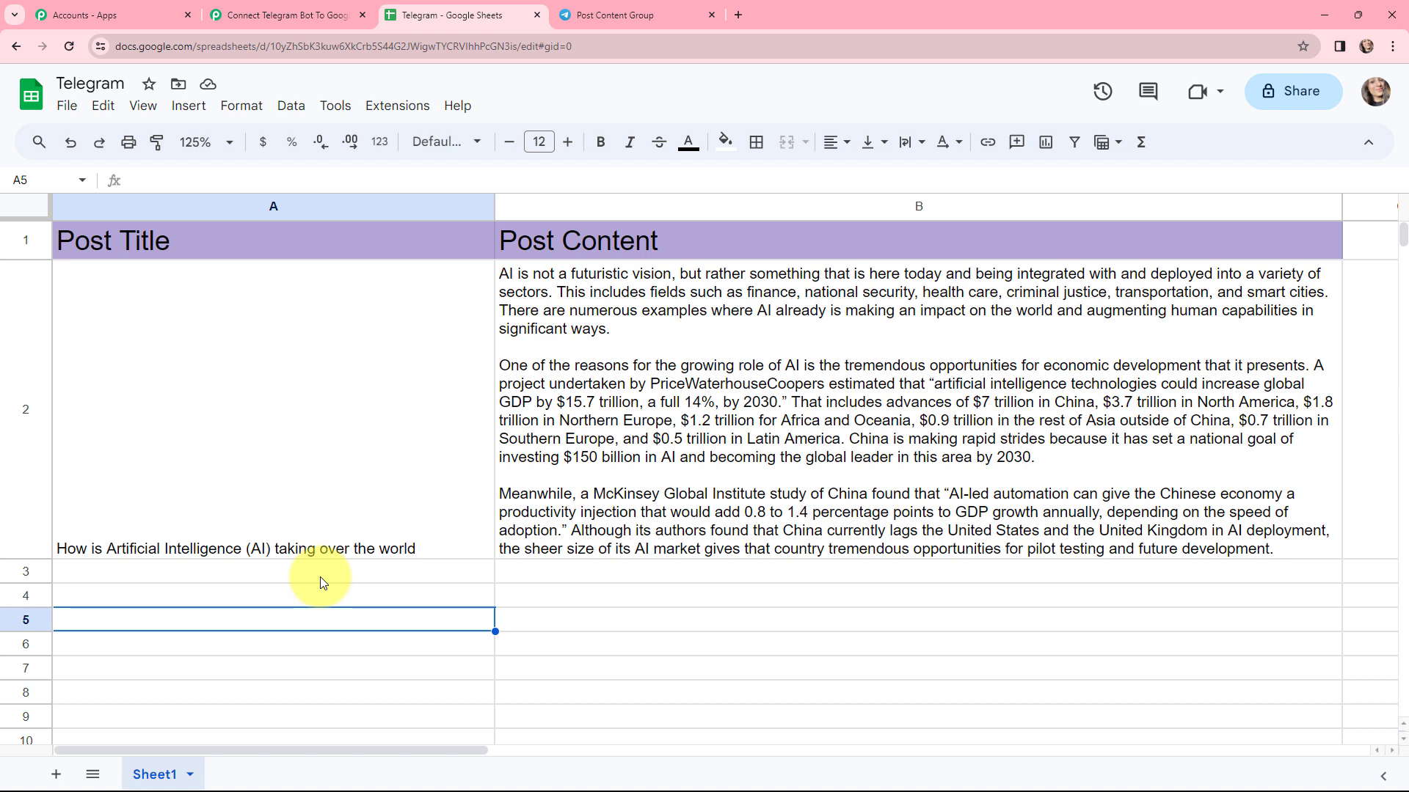
click(320, 576)
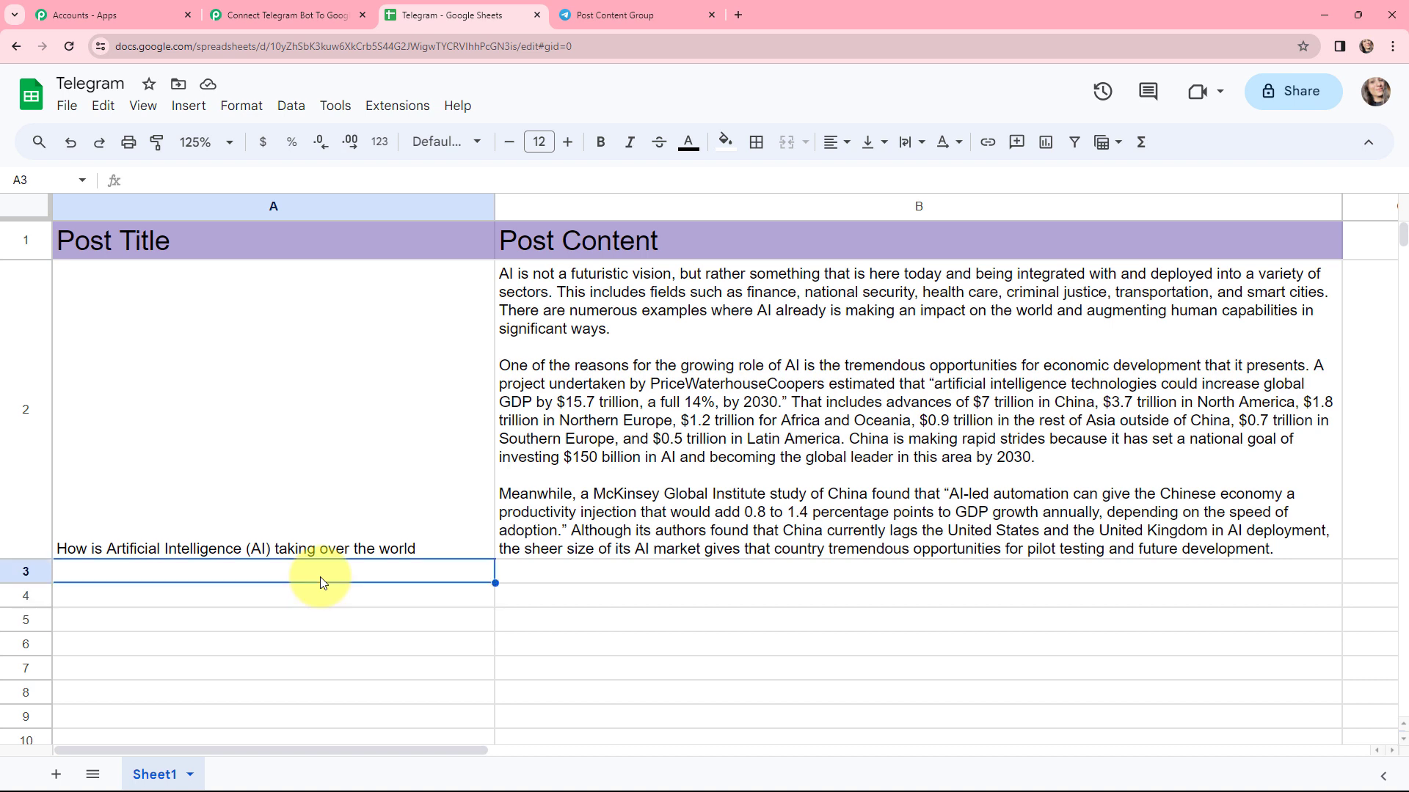
click(589, 576)
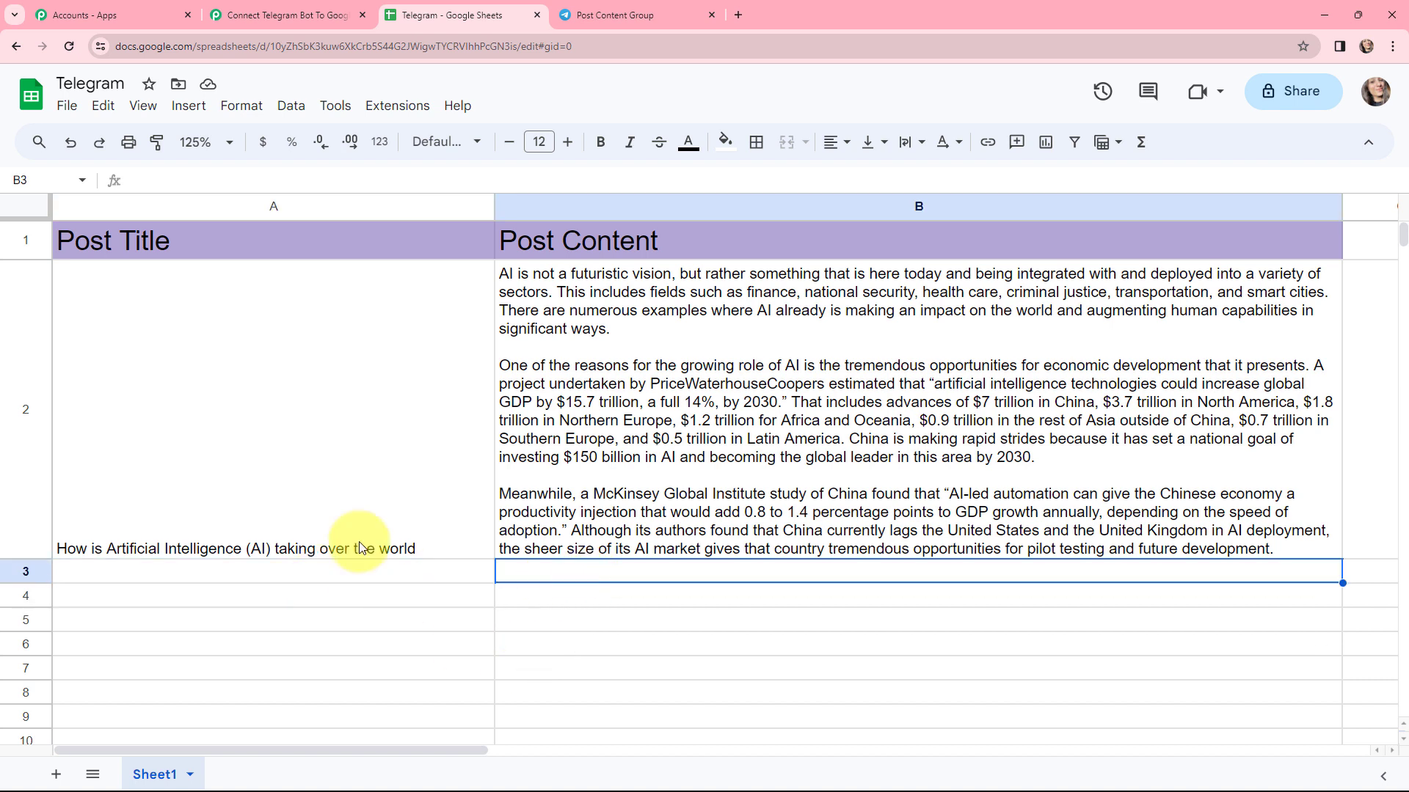
click(271, 8)
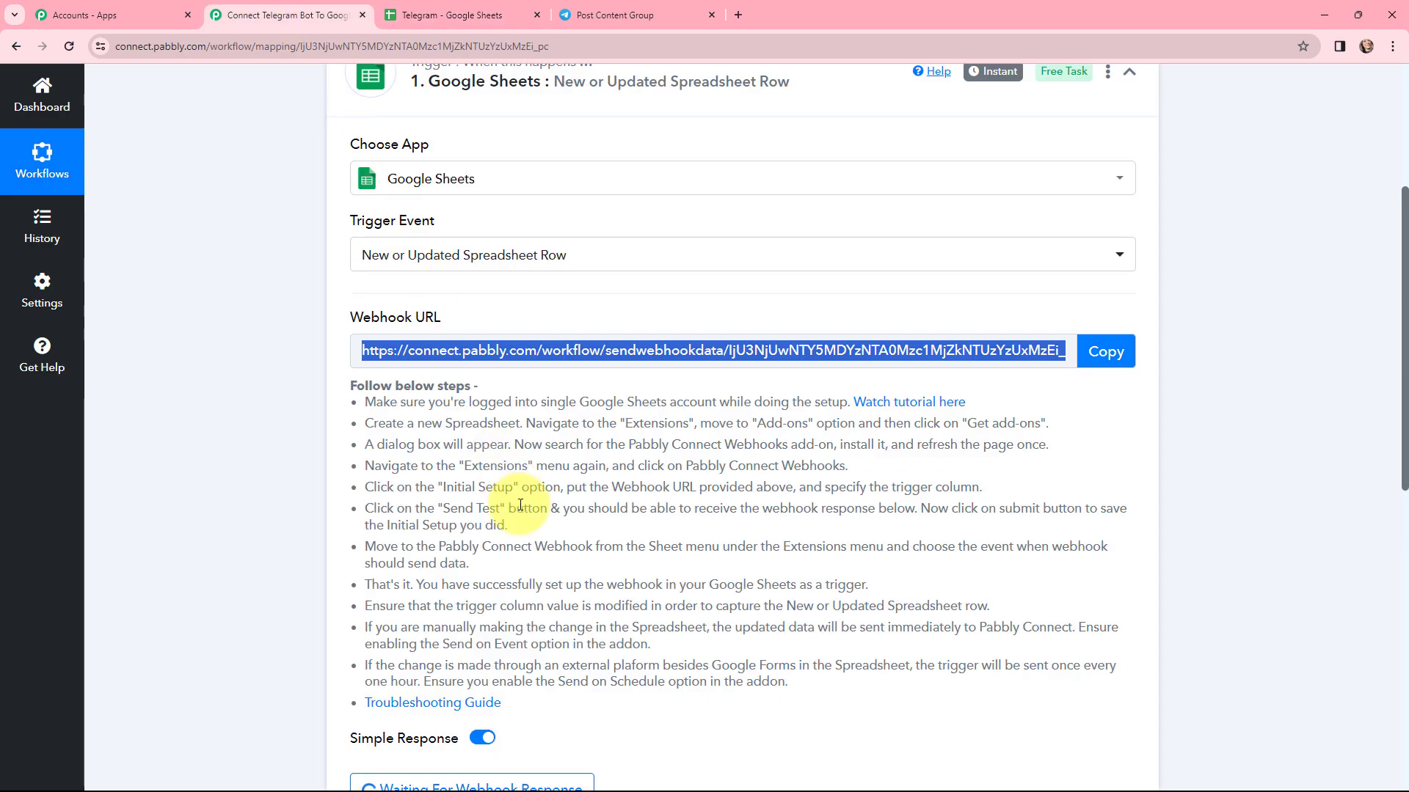
scroll(514, 499, down, 2)
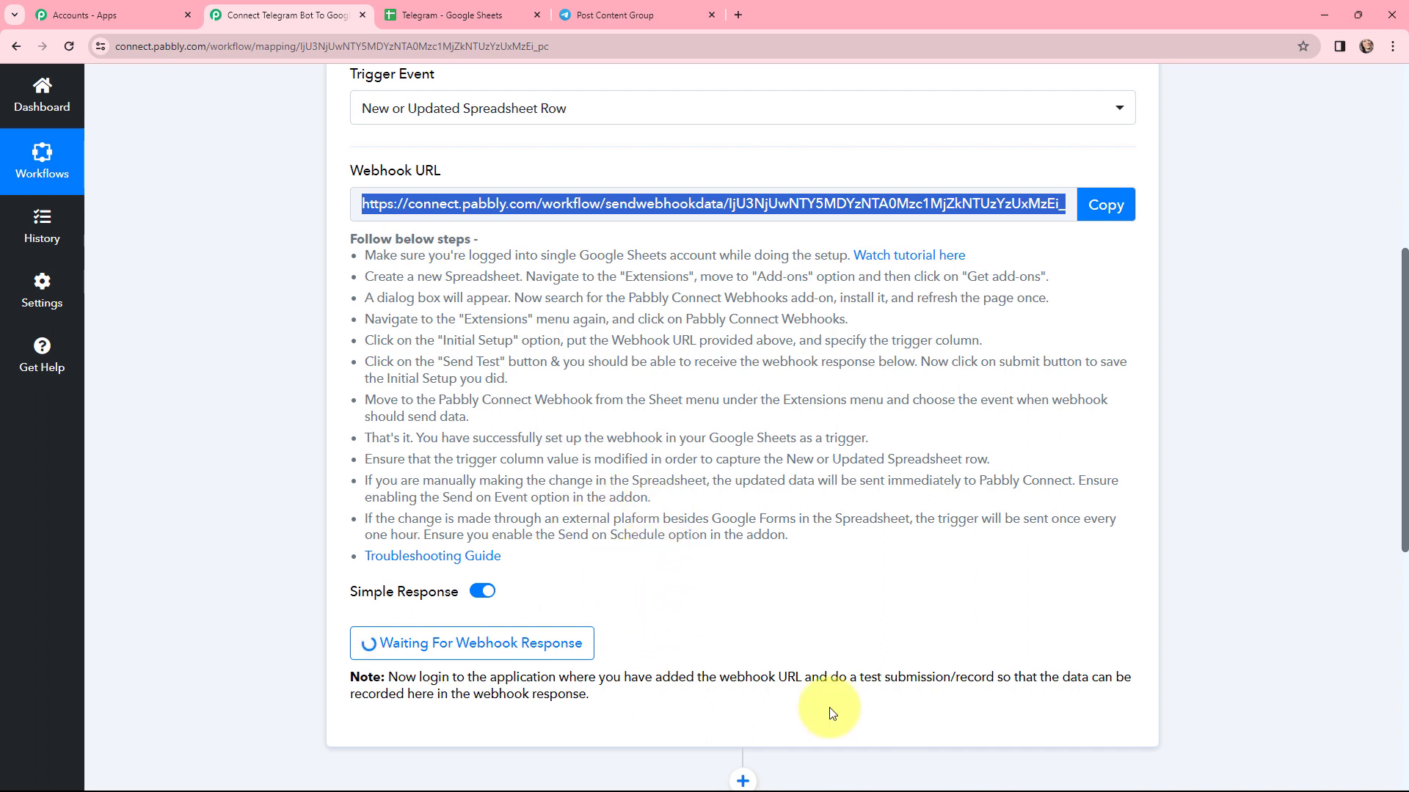
Fill row 3 of the Telegram sheet with the post title "Digital Marketing Trends That Will Dominate in 2024!" and its voice search content
click(438, 3)
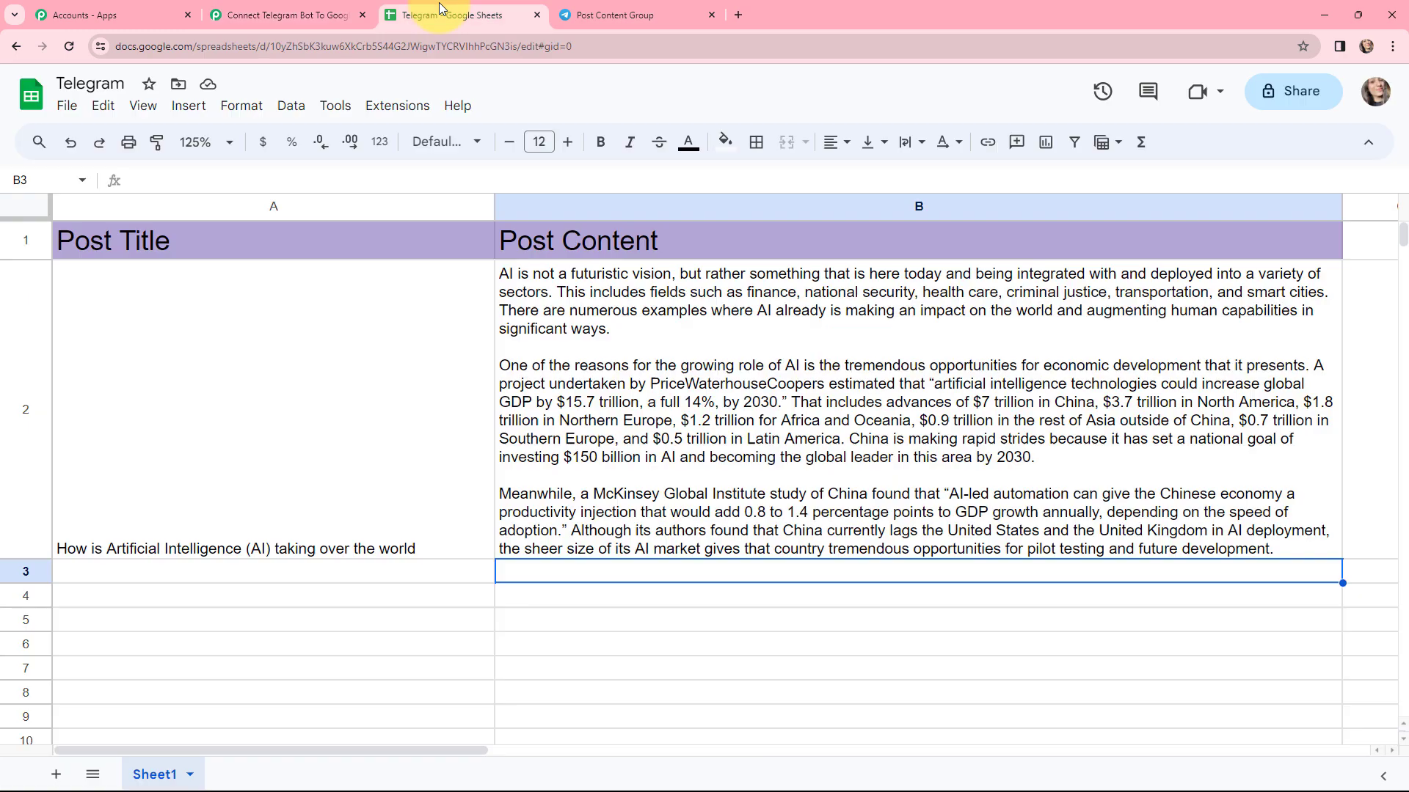
click(239, 568)
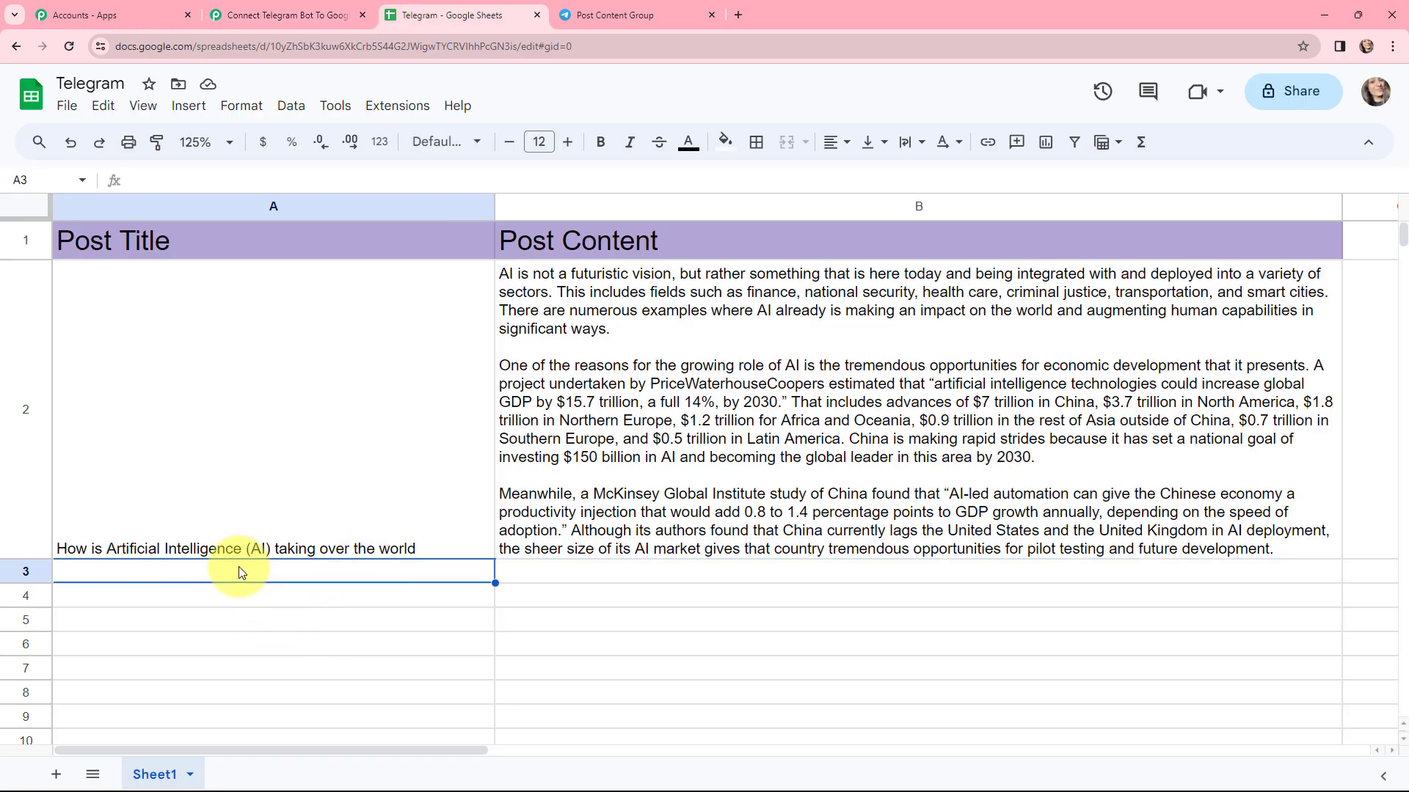
click(541, 571)
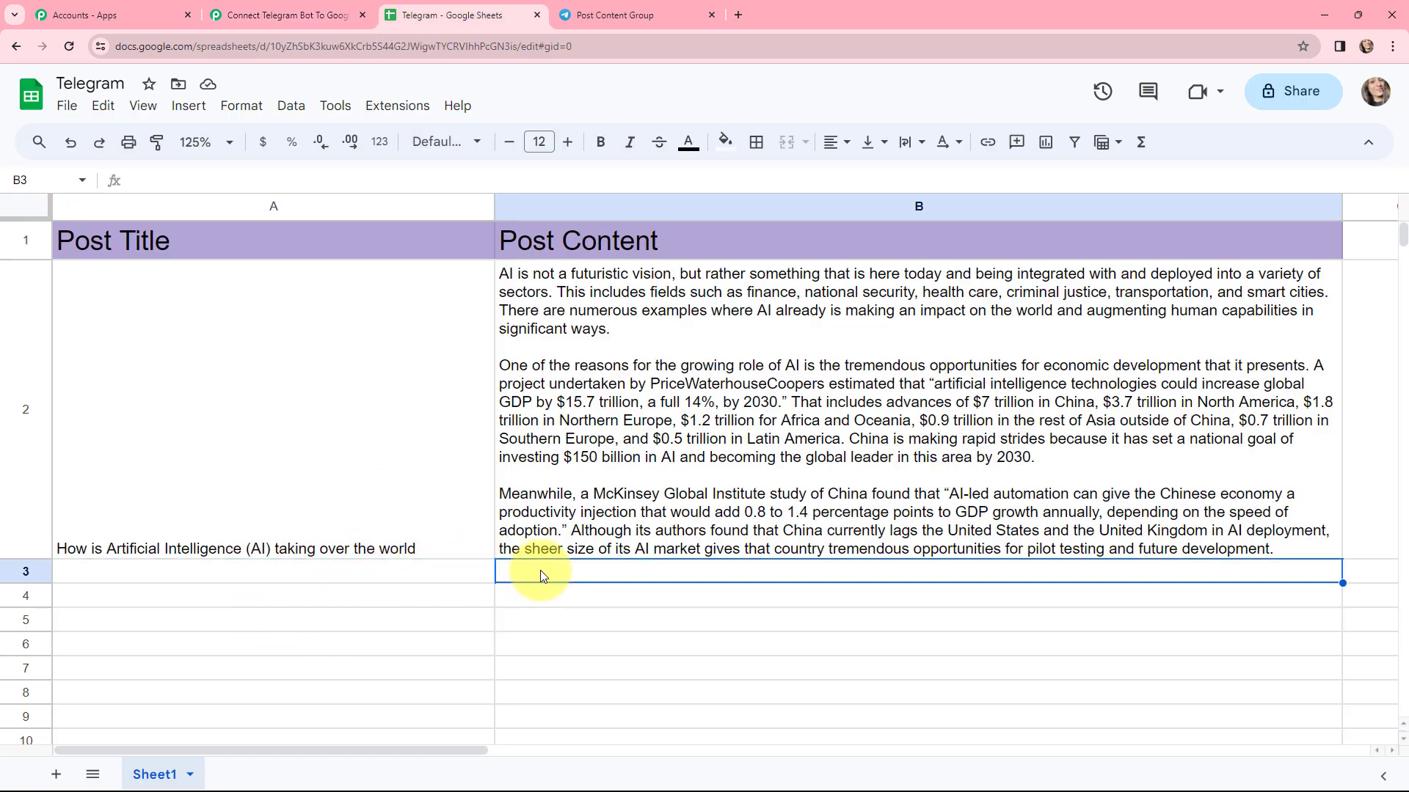
click(348, 578)
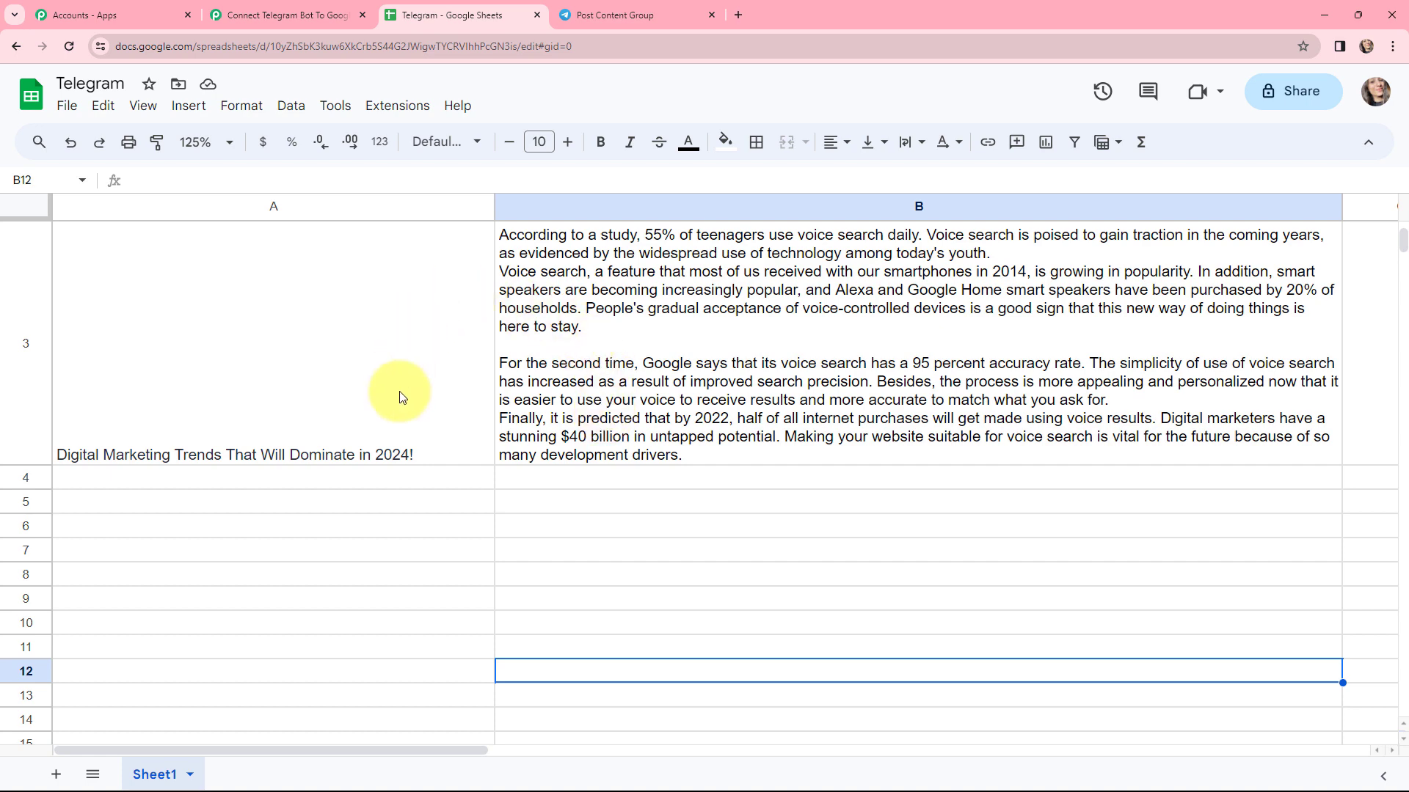
Review the webhook response captured by the Google Sheets trigger, including trigger column, spreadsheet name, row index, post title and post content
click(288, 8)
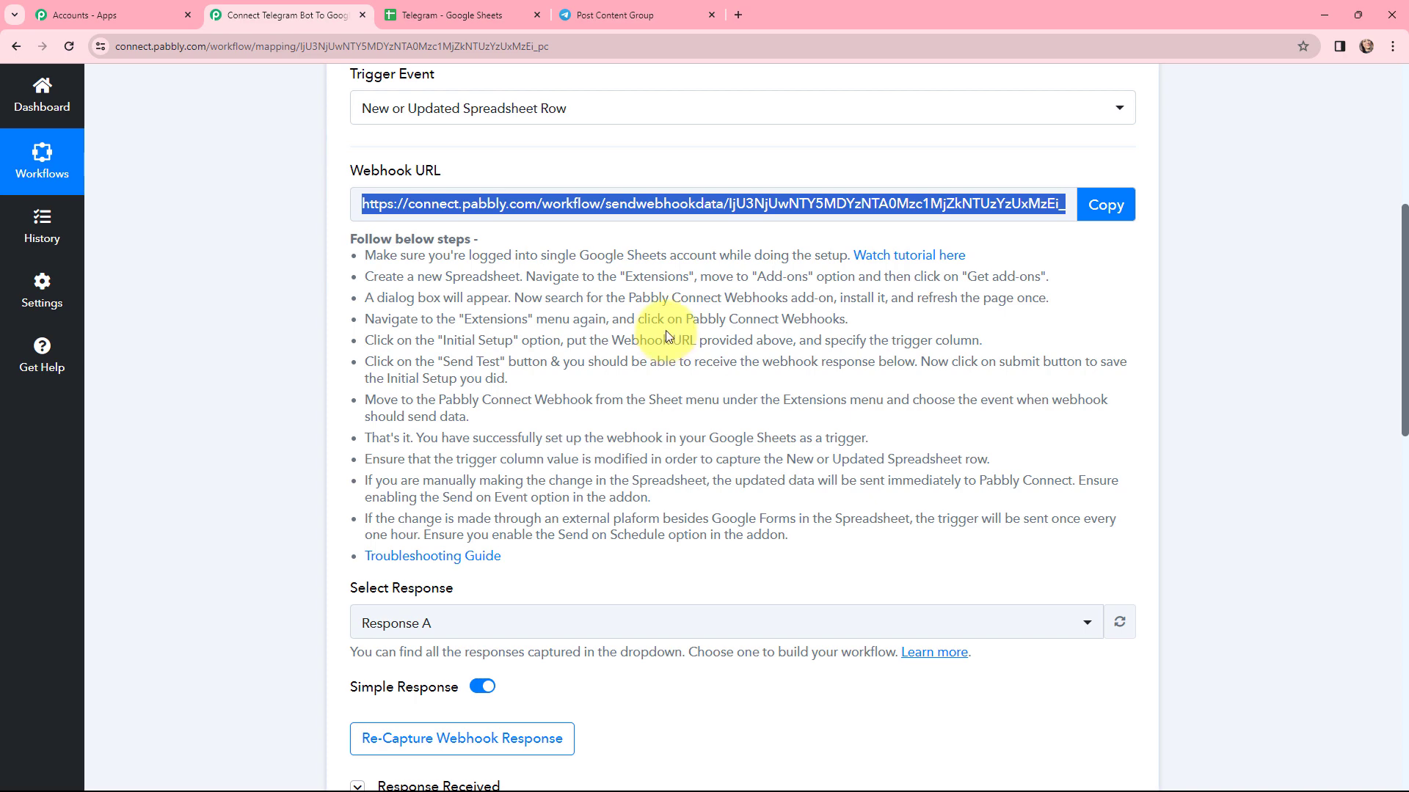
scroll(666, 334, down, 4)
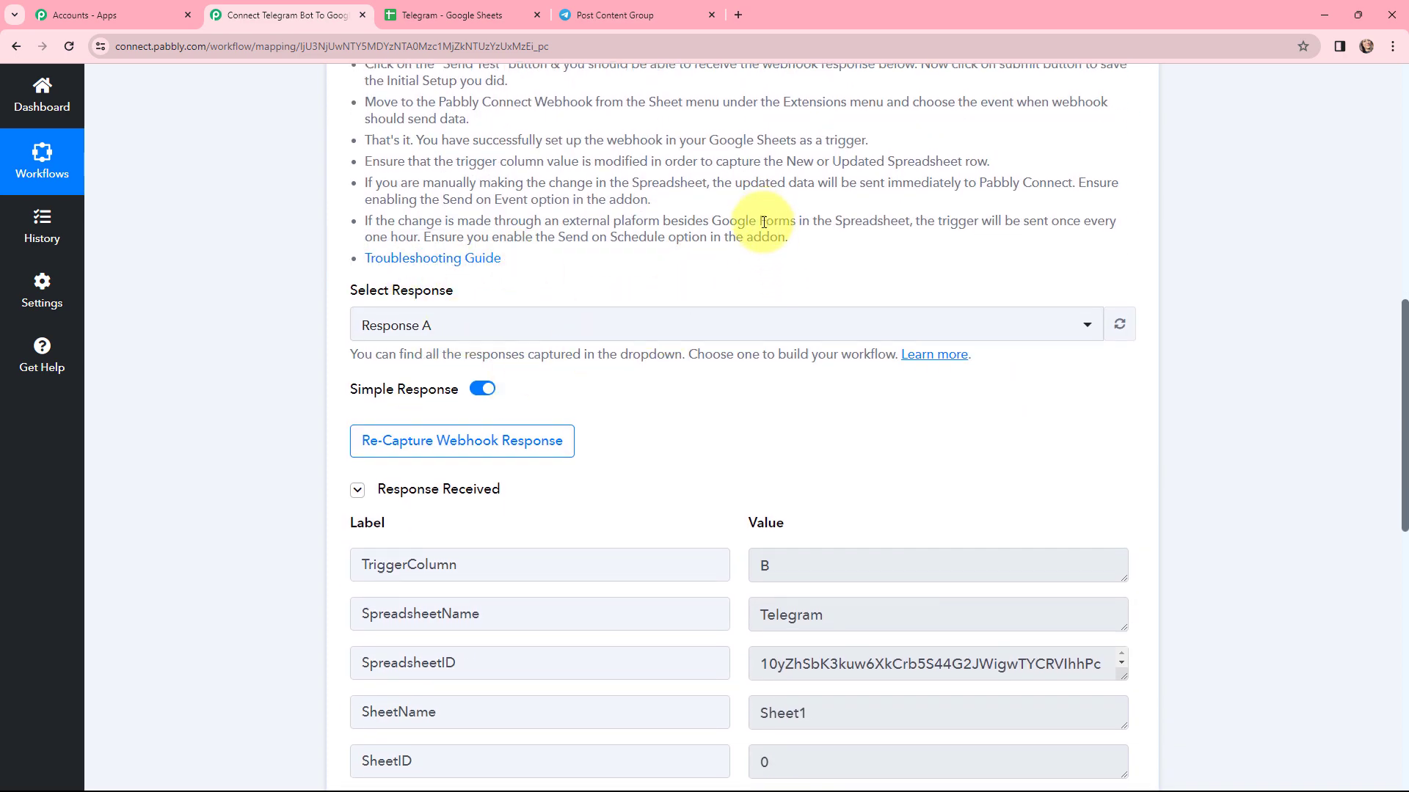
scroll(764, 223, down, 3)
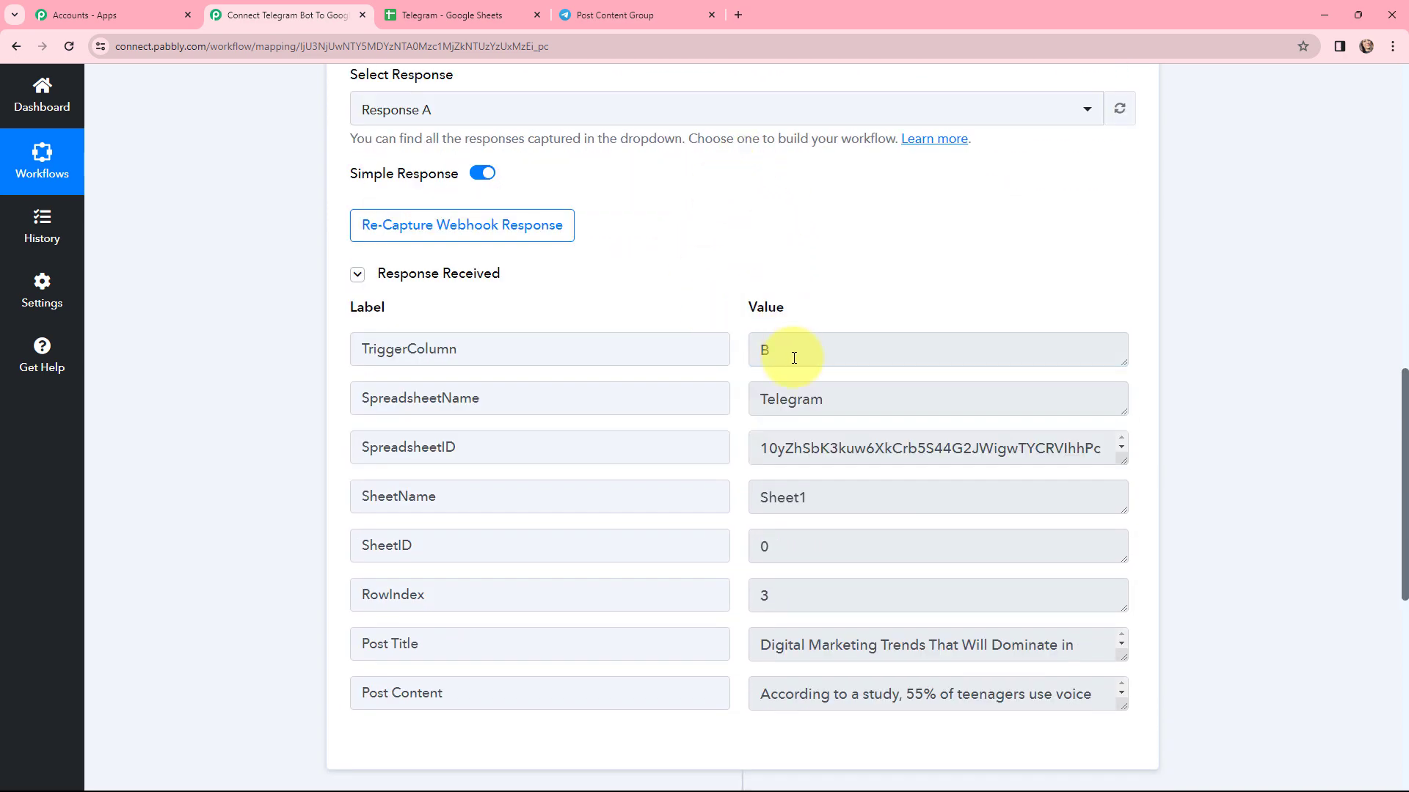
drag(794, 358, 711, 353)
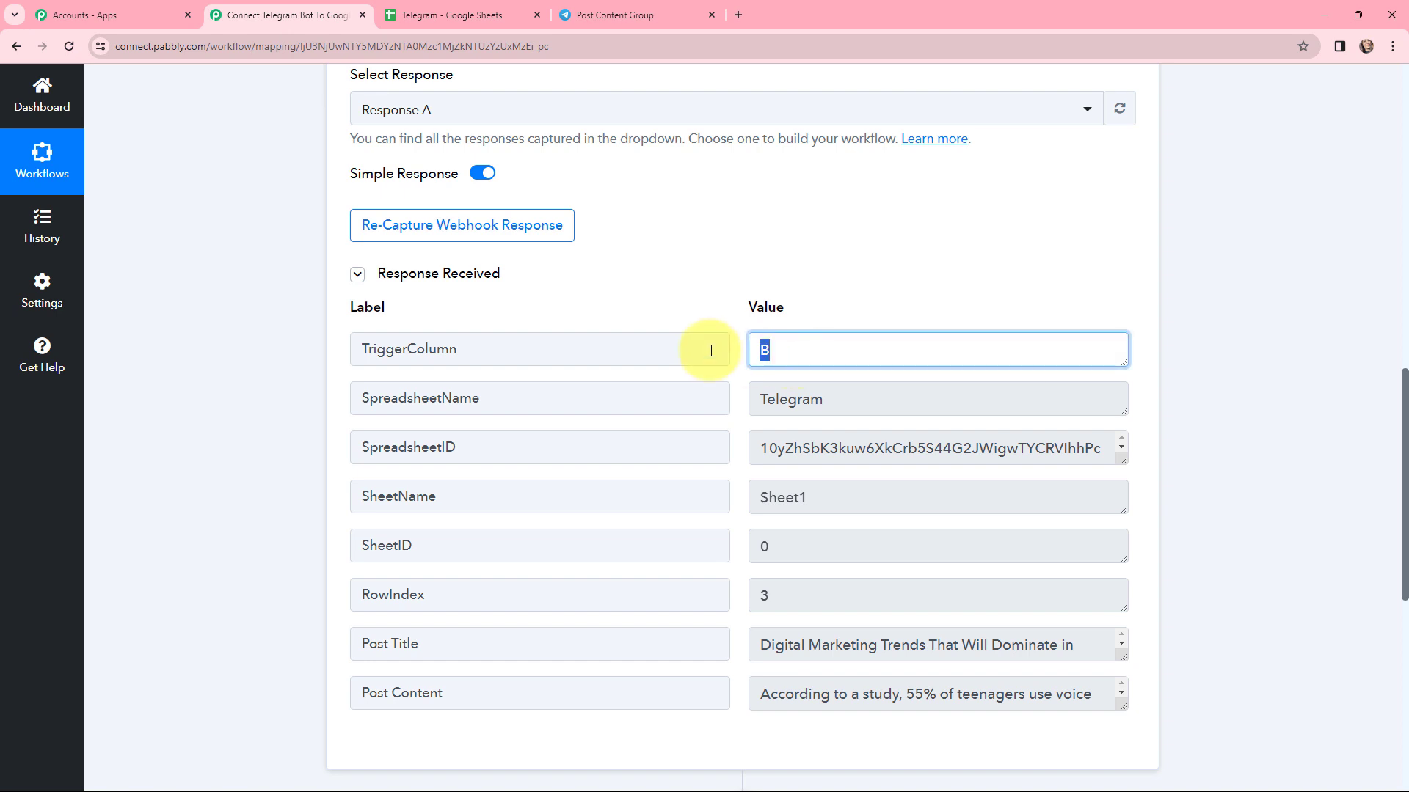
click(851, 396)
drag(832, 399, 732, 399)
click(725, 411)
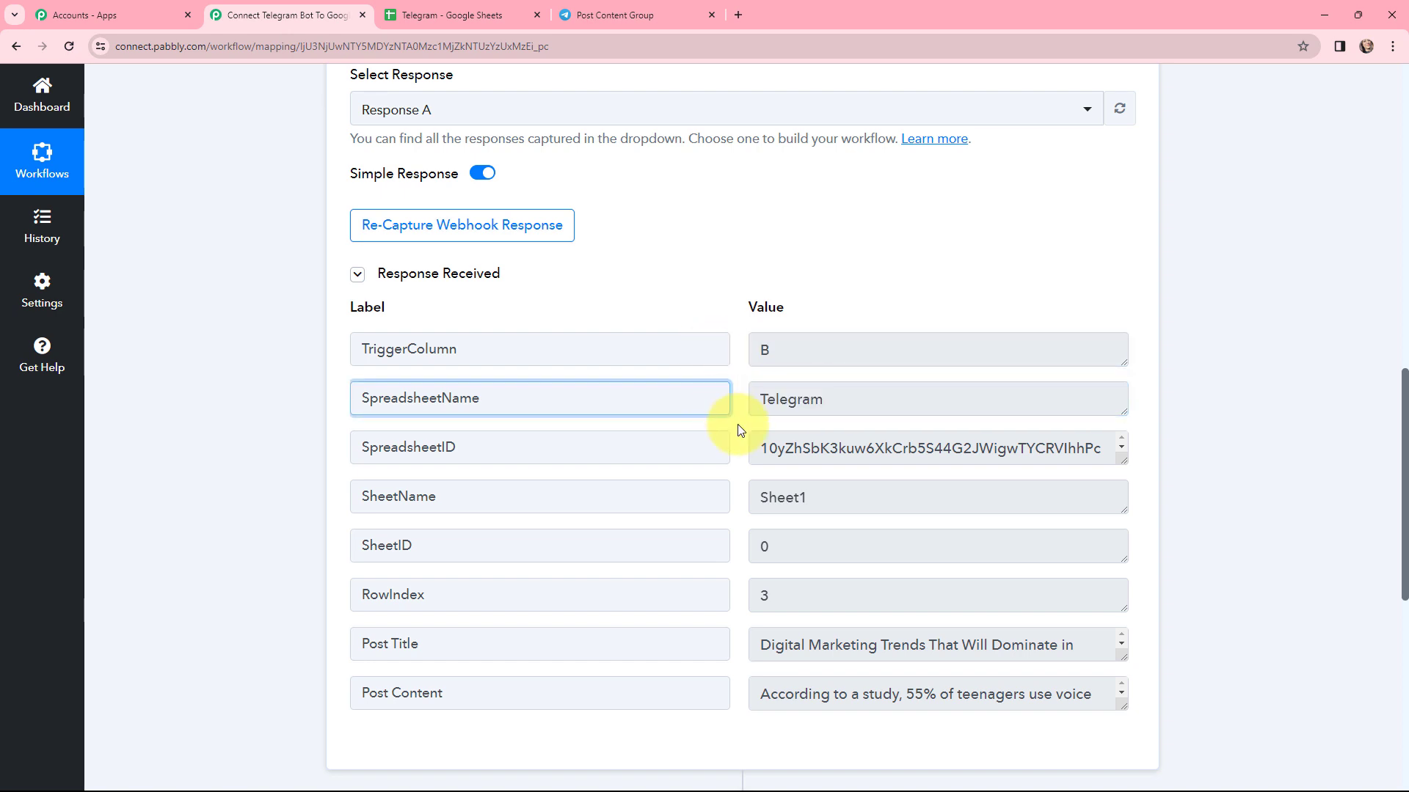
scroll(750, 413, down, 2)
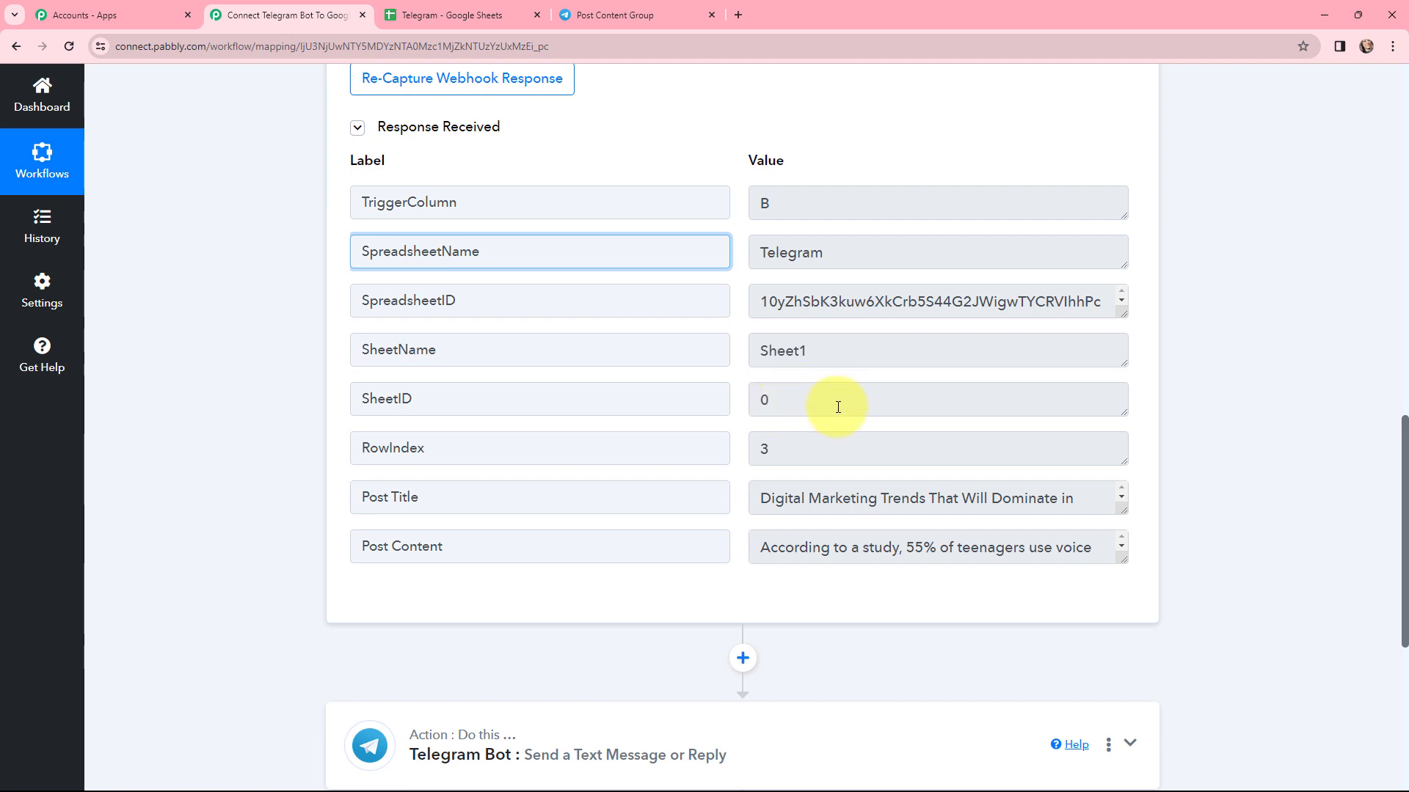
click(1182, 355)
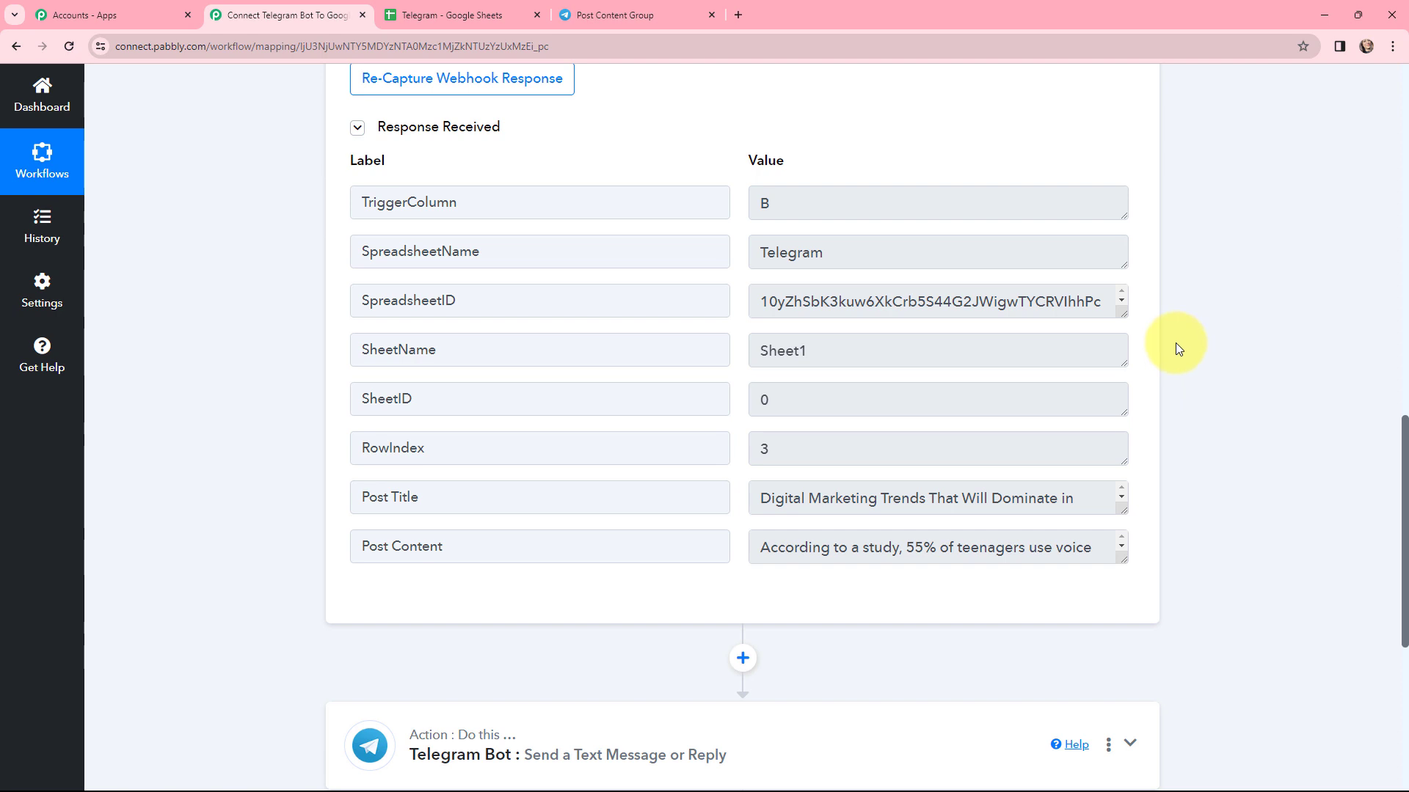
Collapse the Google Sheets trigger, expand the Telegram Bot action and start adding a new connection, reading its token instructions
scroll(270, 272, up, 15)
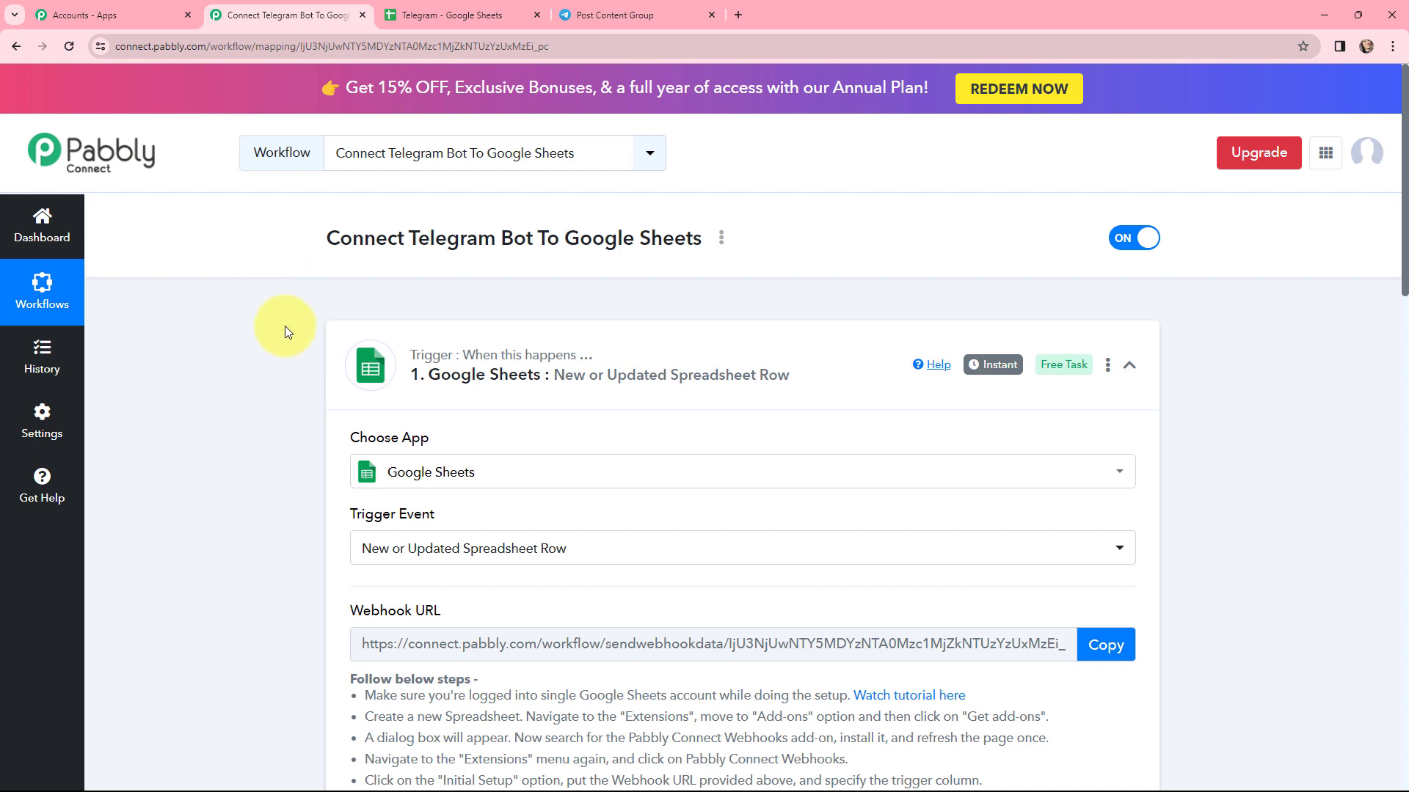
mouse_move(998, 366)
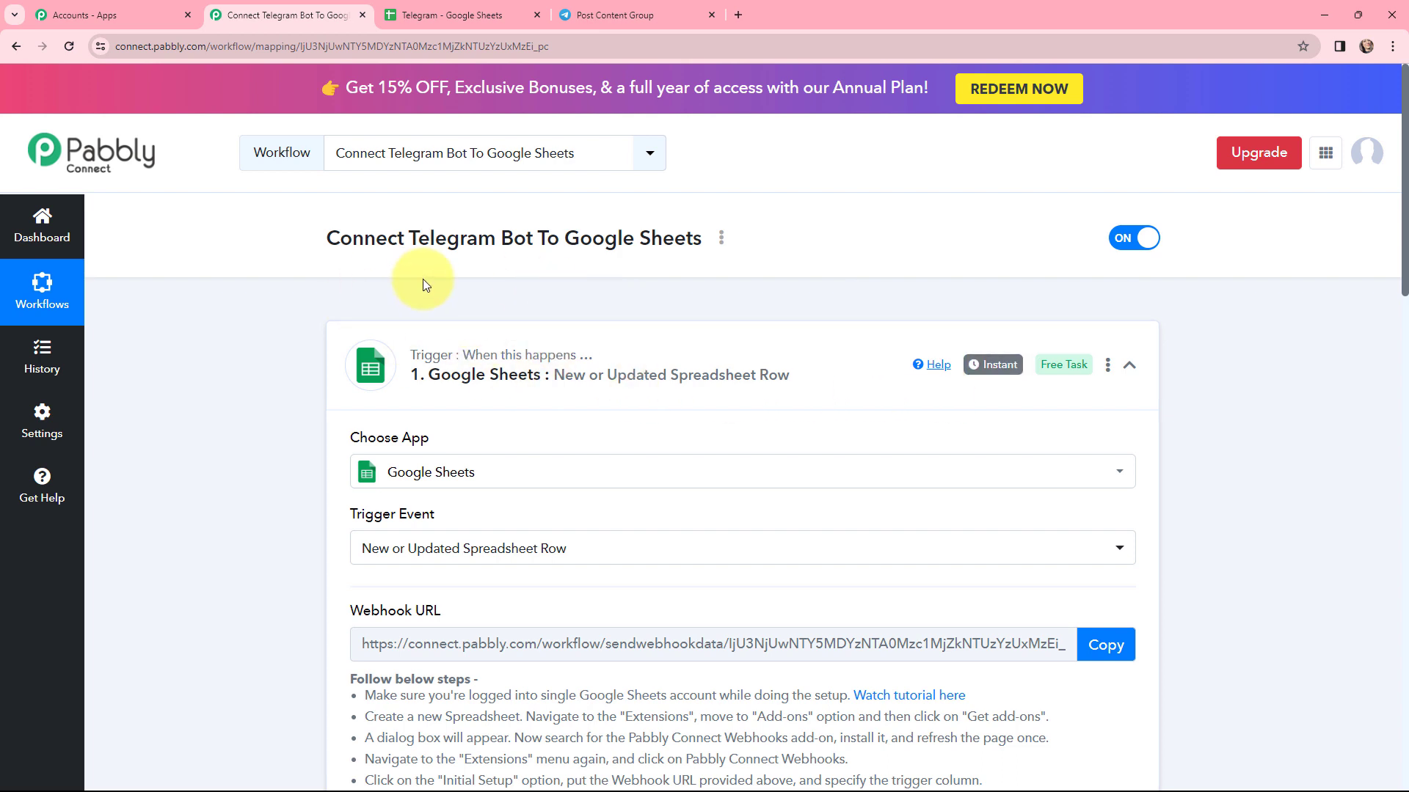
click(332, 340)
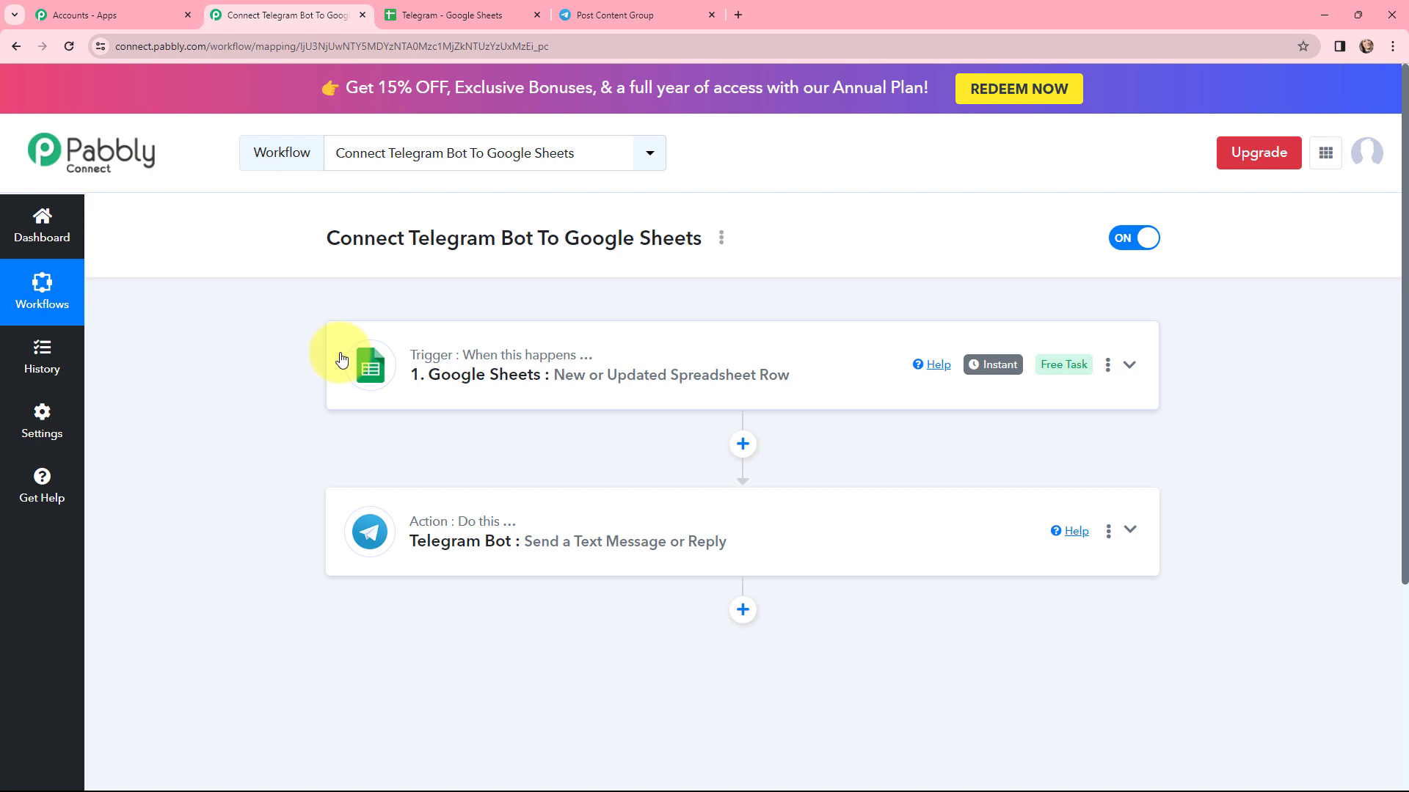
click(345, 511)
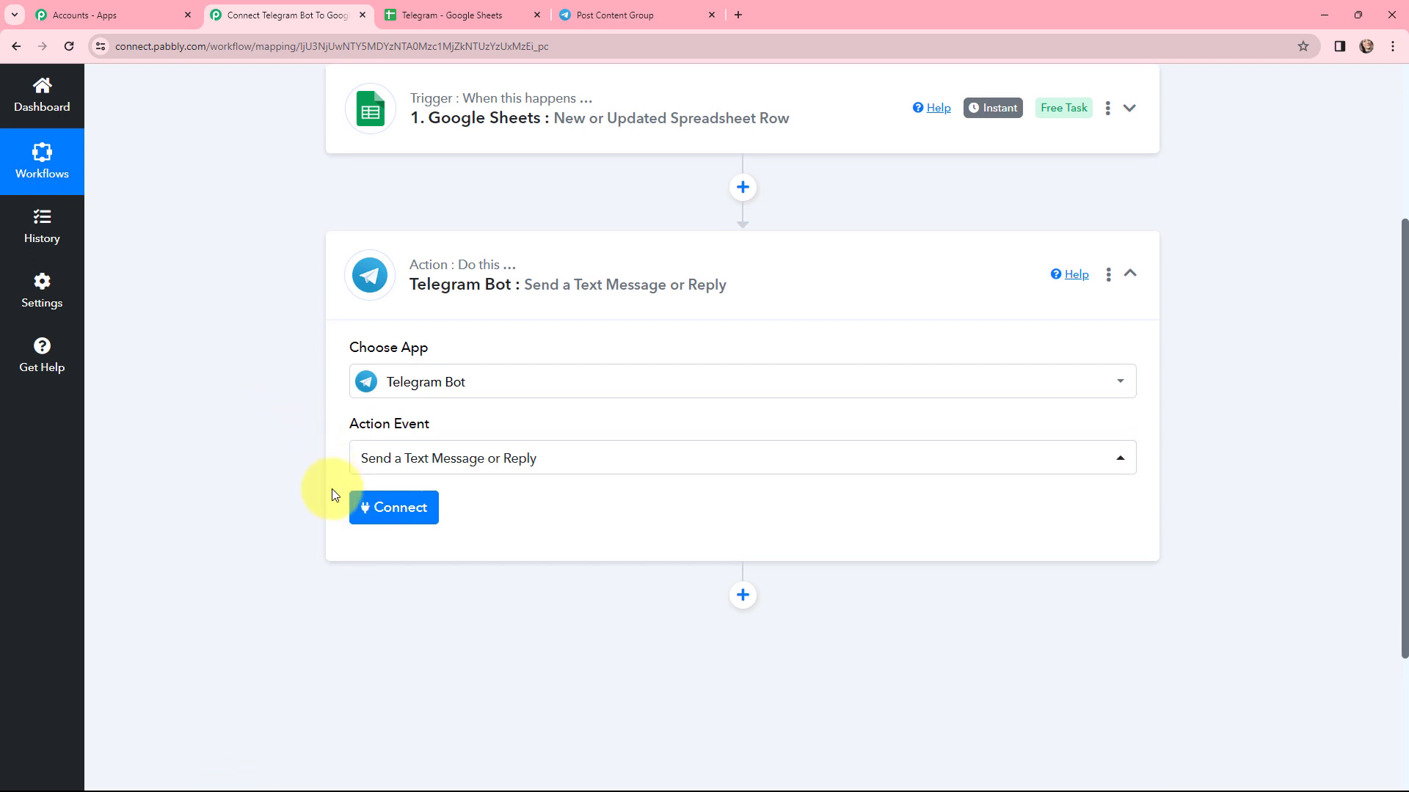
click(392, 511)
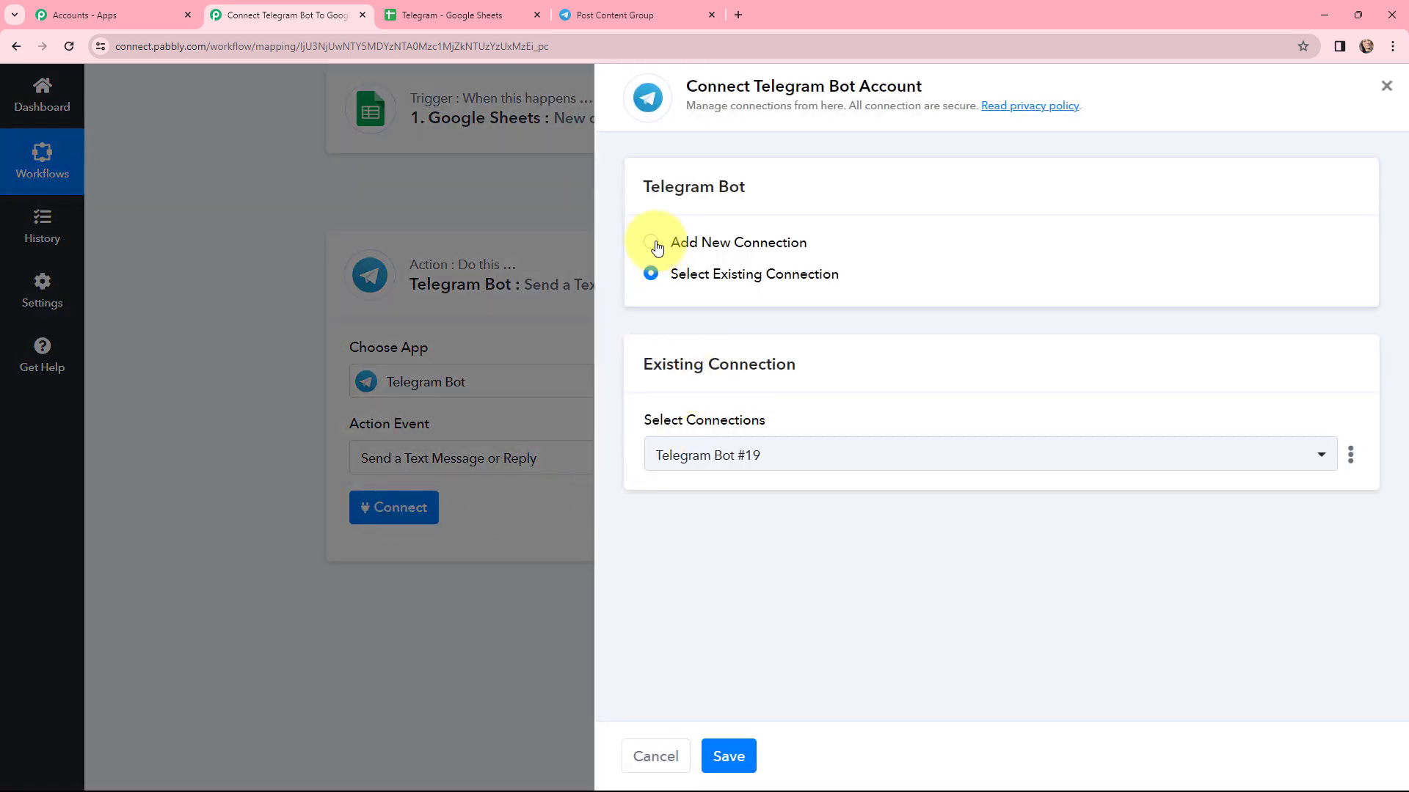
click(652, 244)
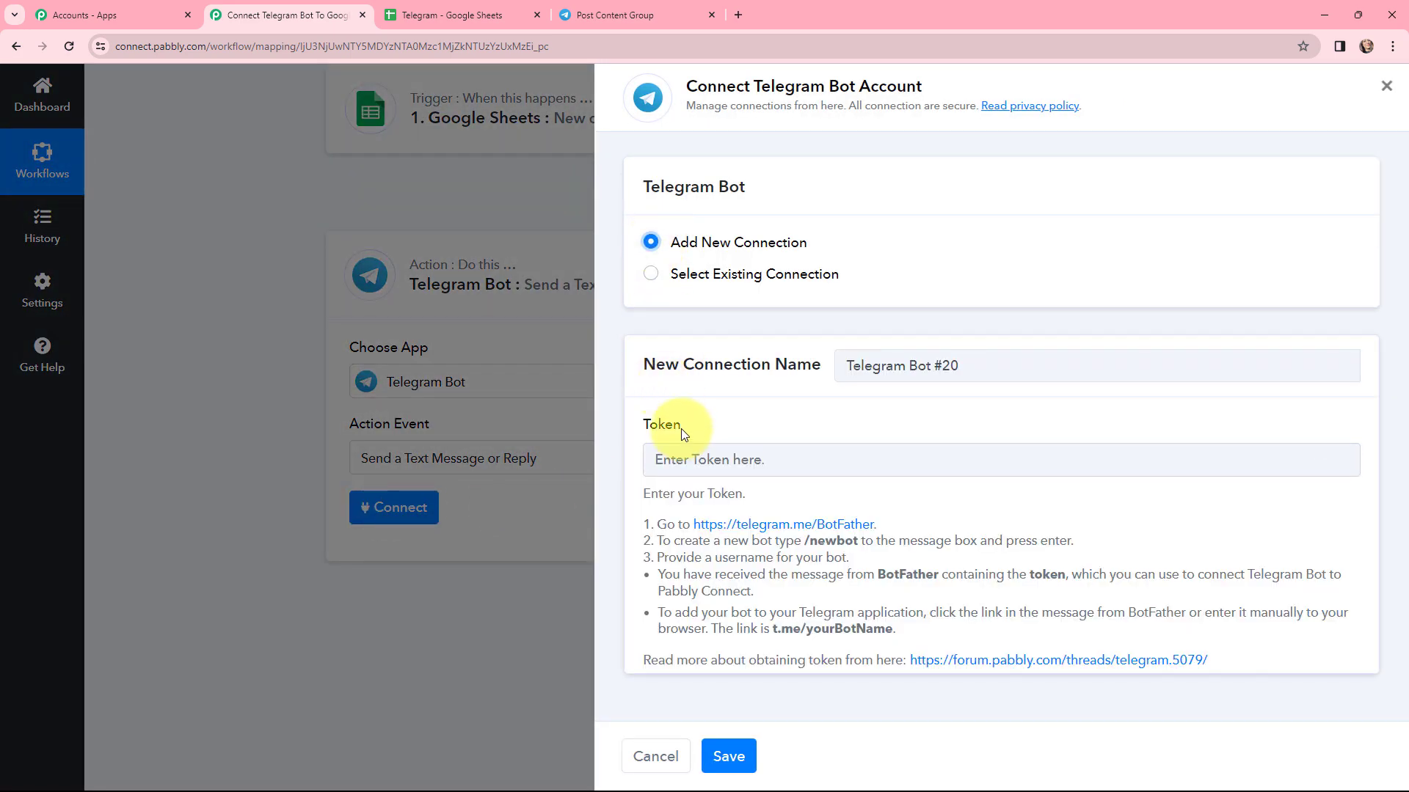
drag(640, 504, 1221, 657)
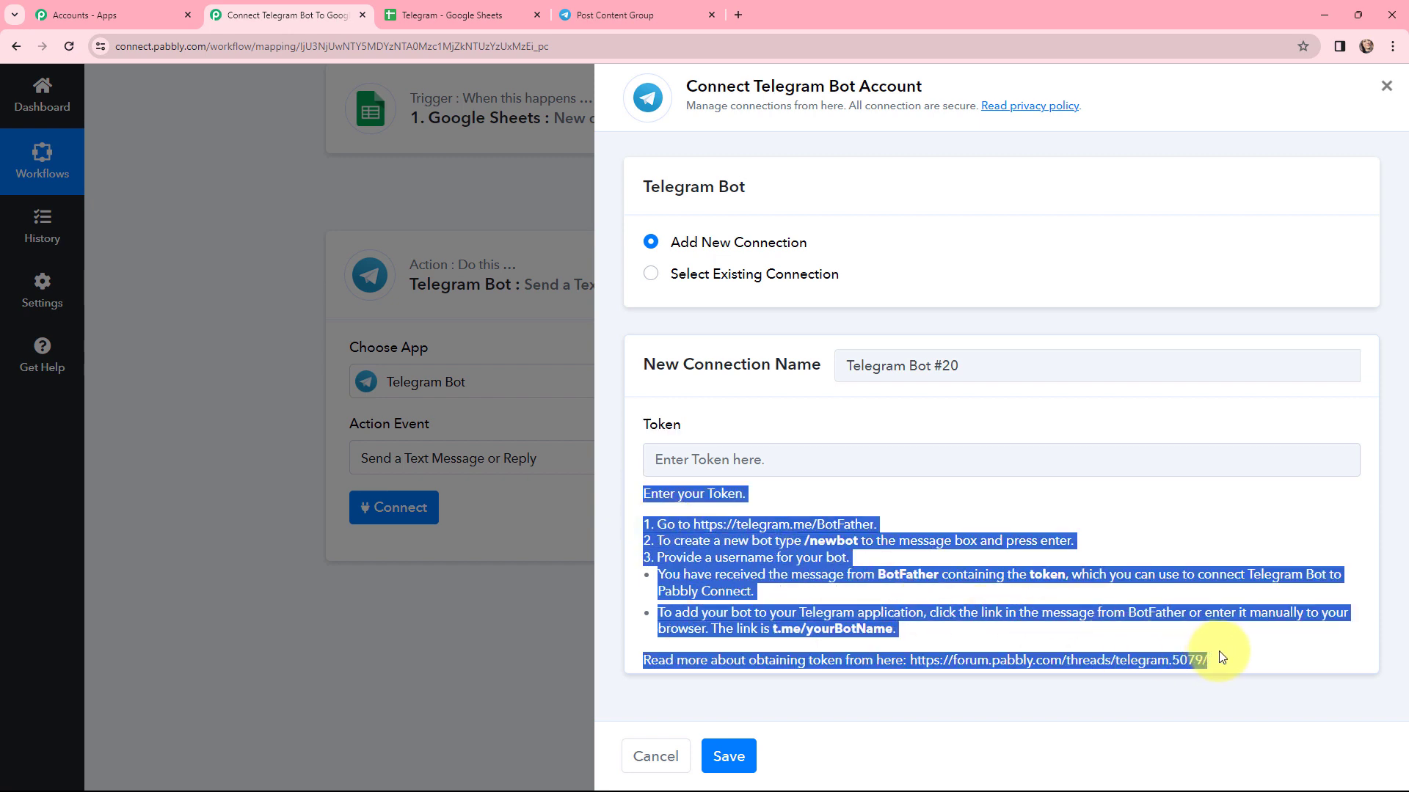
click(1194, 504)
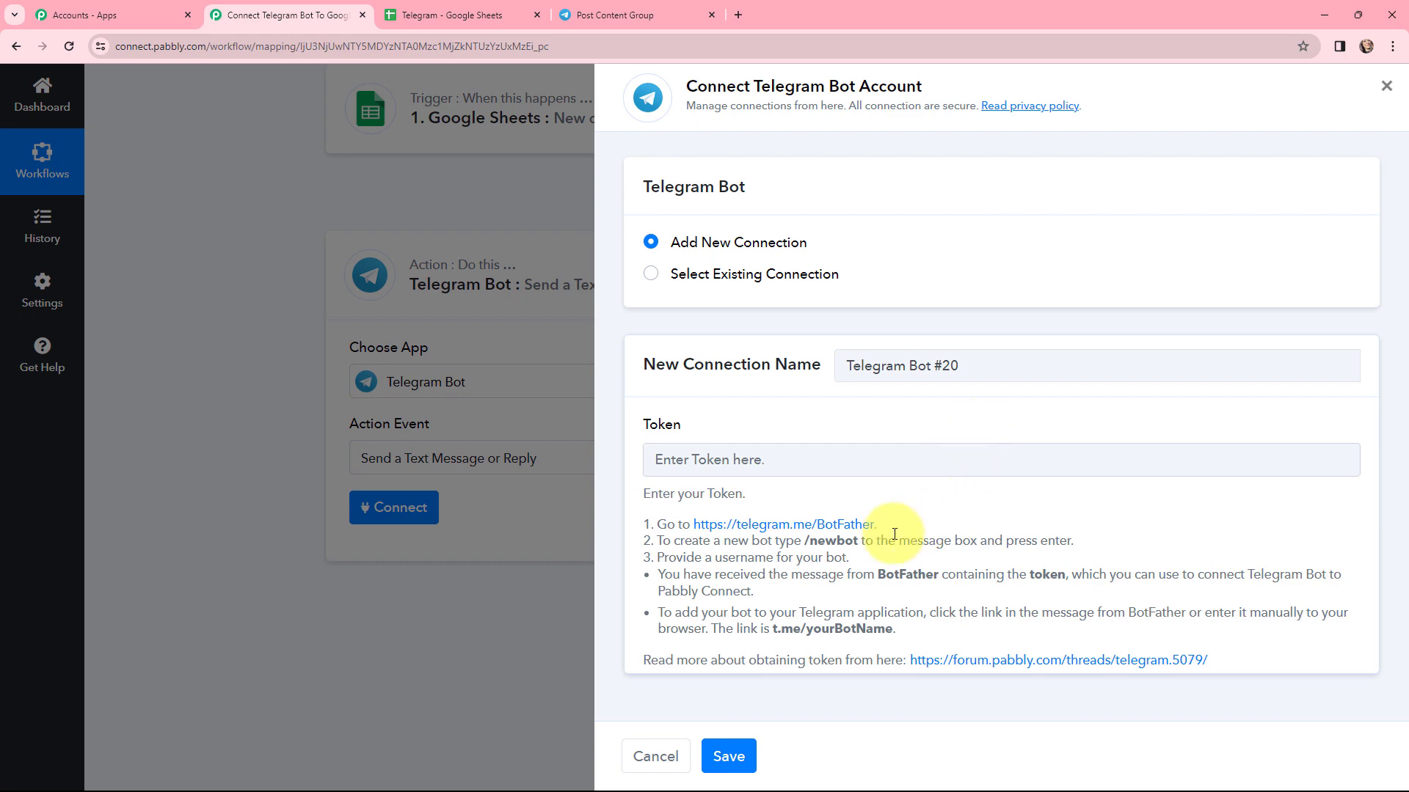
Switch to Telegram, search for BotFather and start a chat with it
click(601, 9)
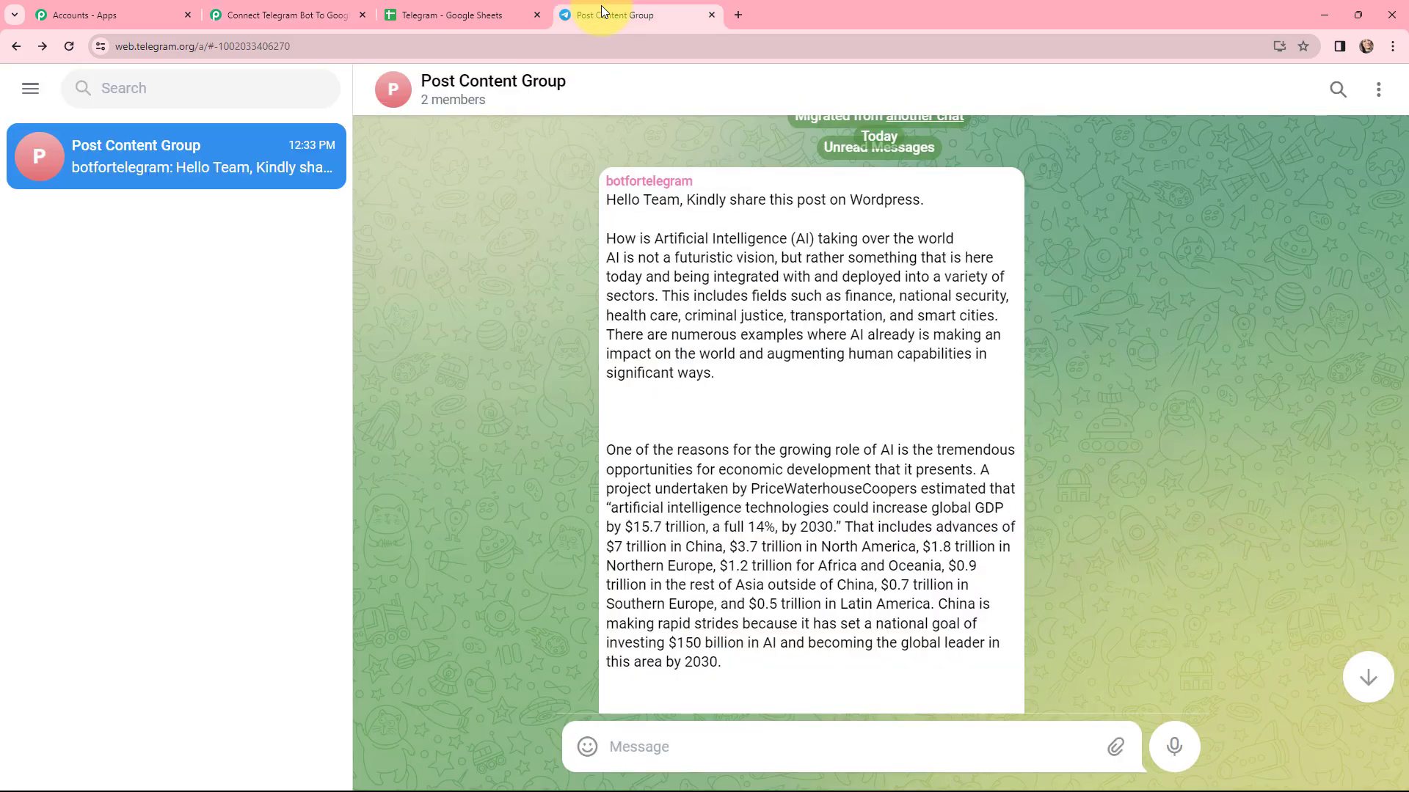
click(204, 88)
text(botfa)
click(185, 226)
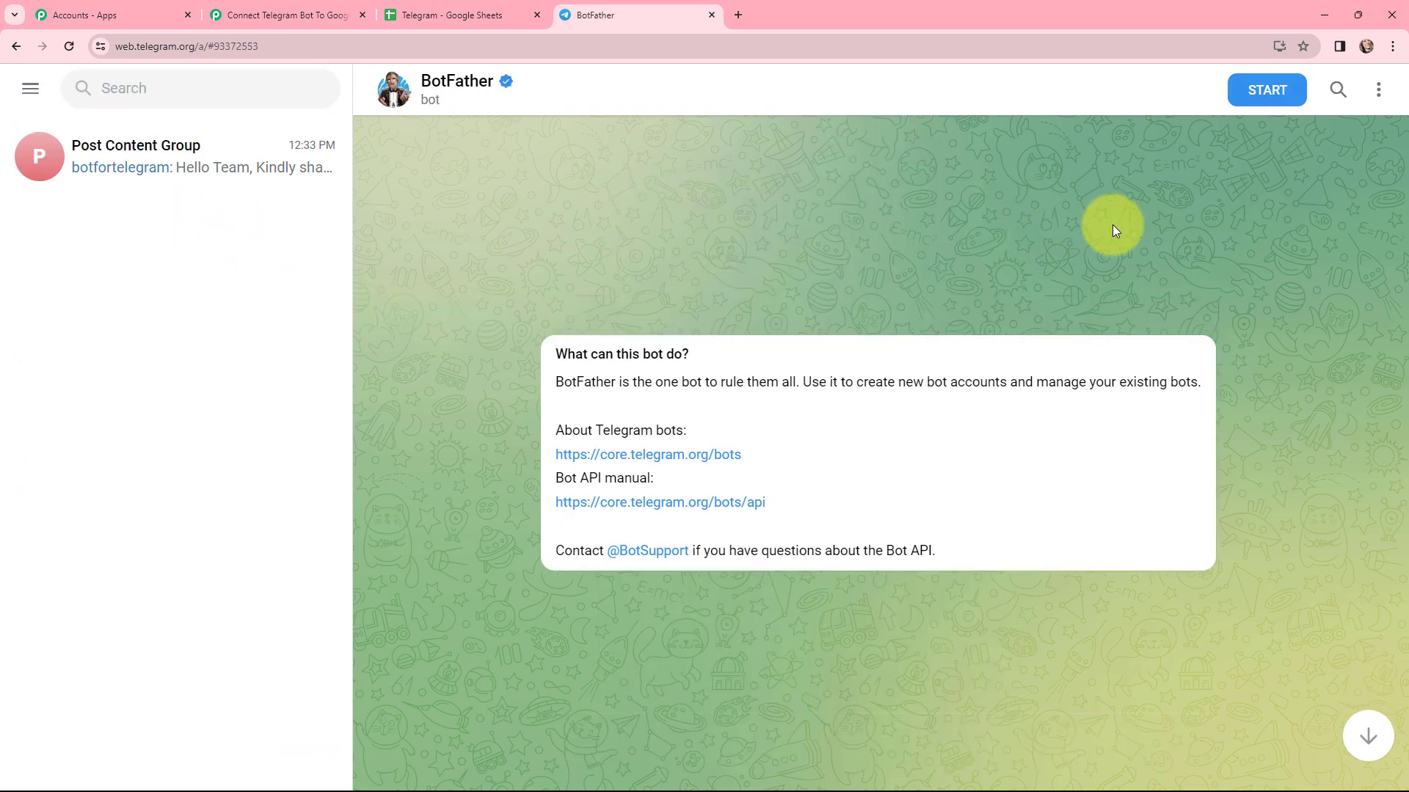
click(1280, 95)
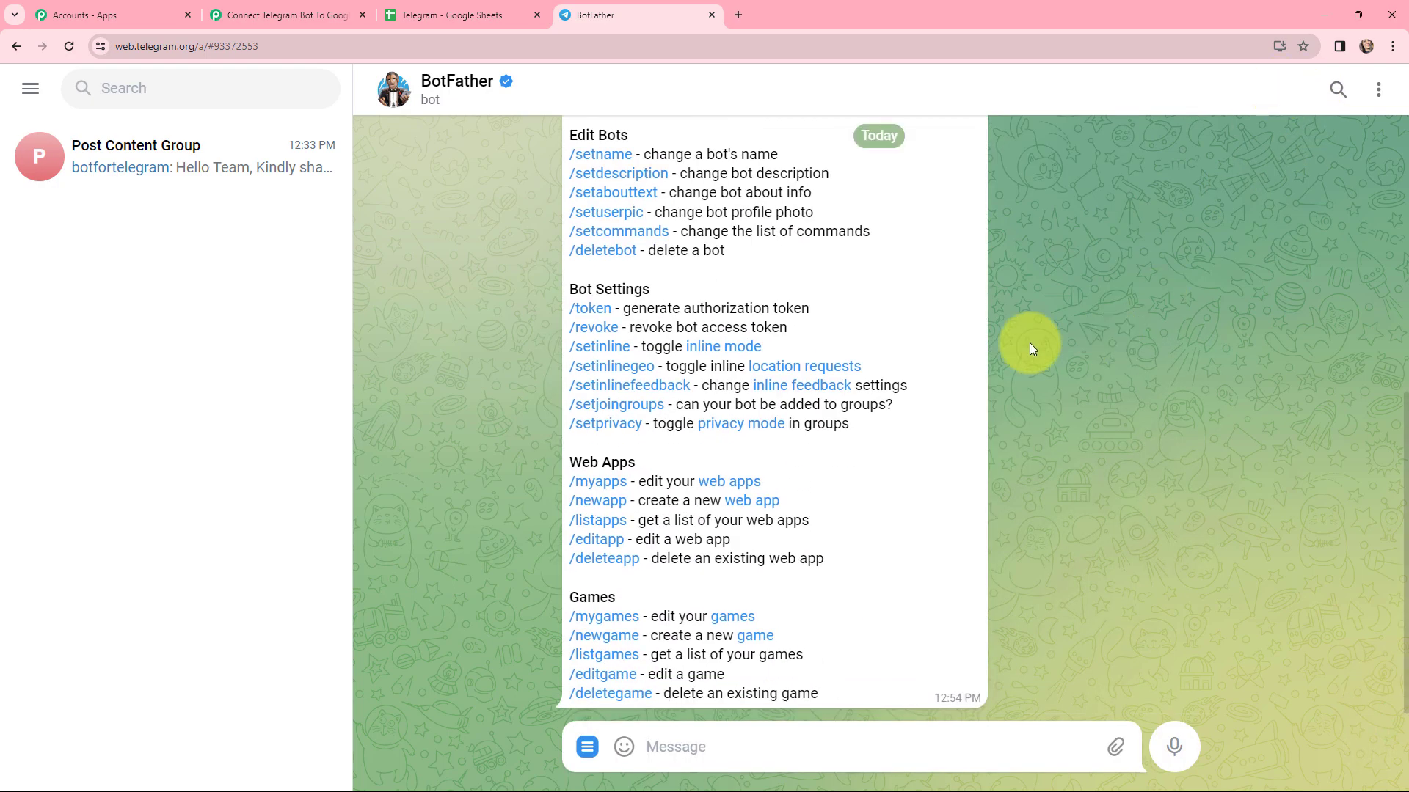
Recheck the token instructions in Pabbly Connect and request a new bot named "telegramnewwbot" from BotFather in Telegram
click(269, 13)
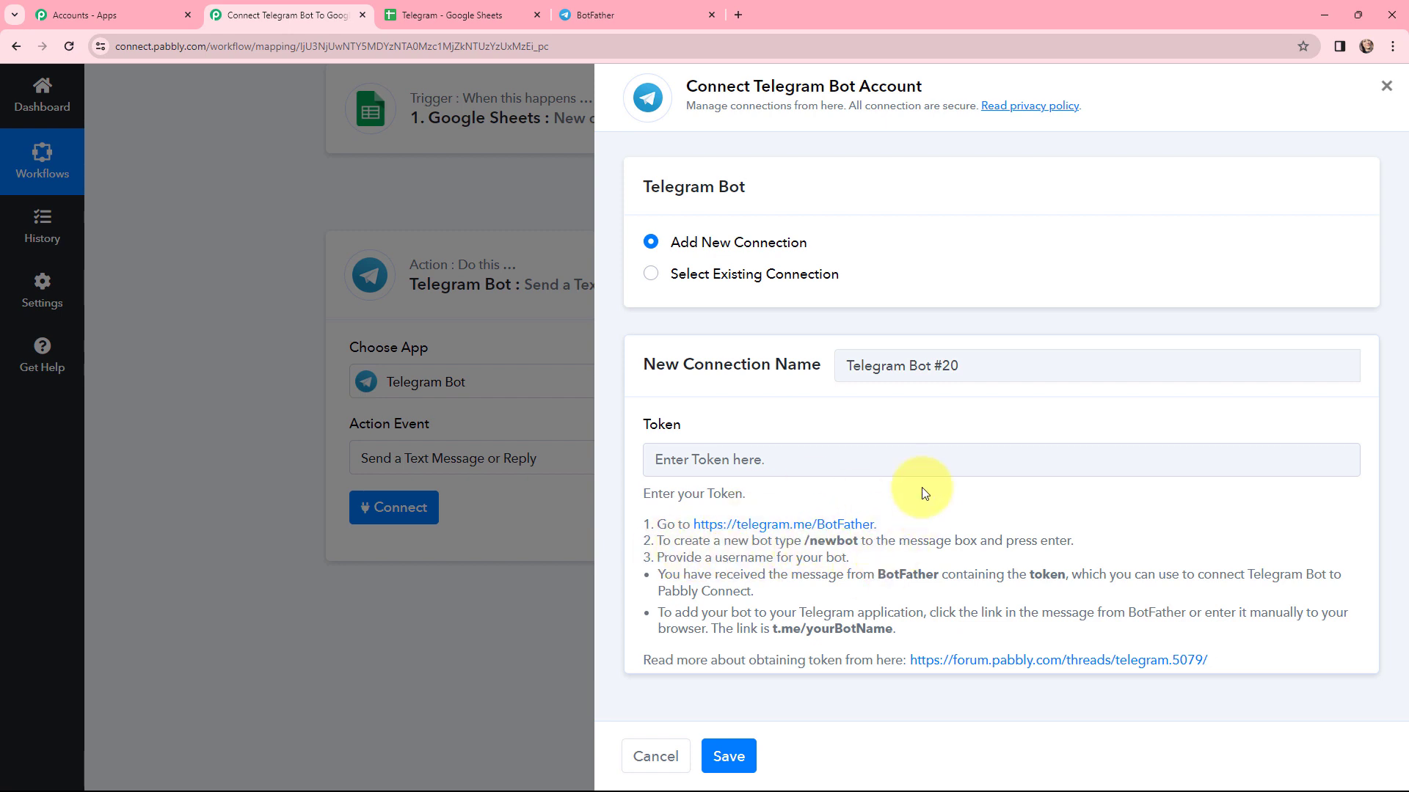
click(595, 15)
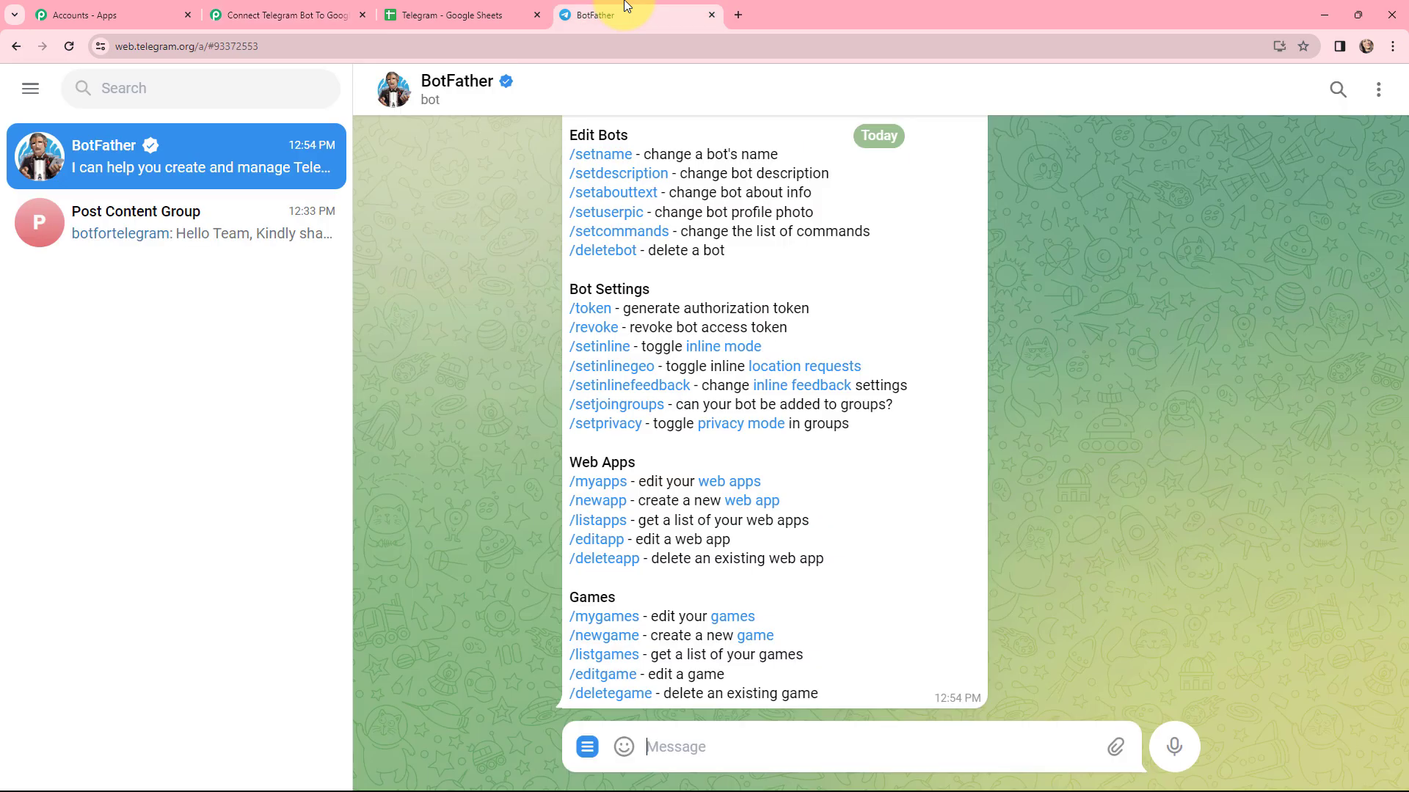
scroll(765, 400, up, 4)
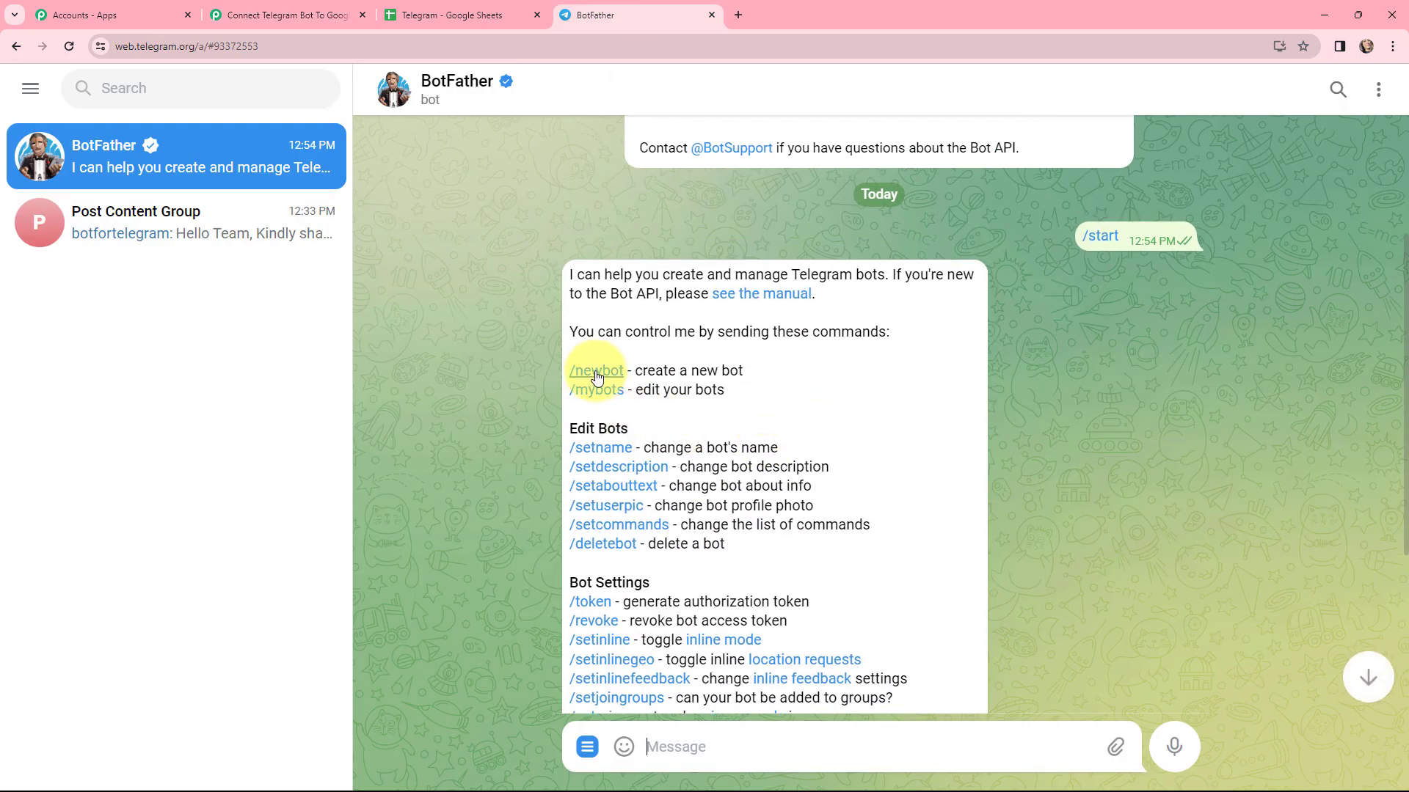
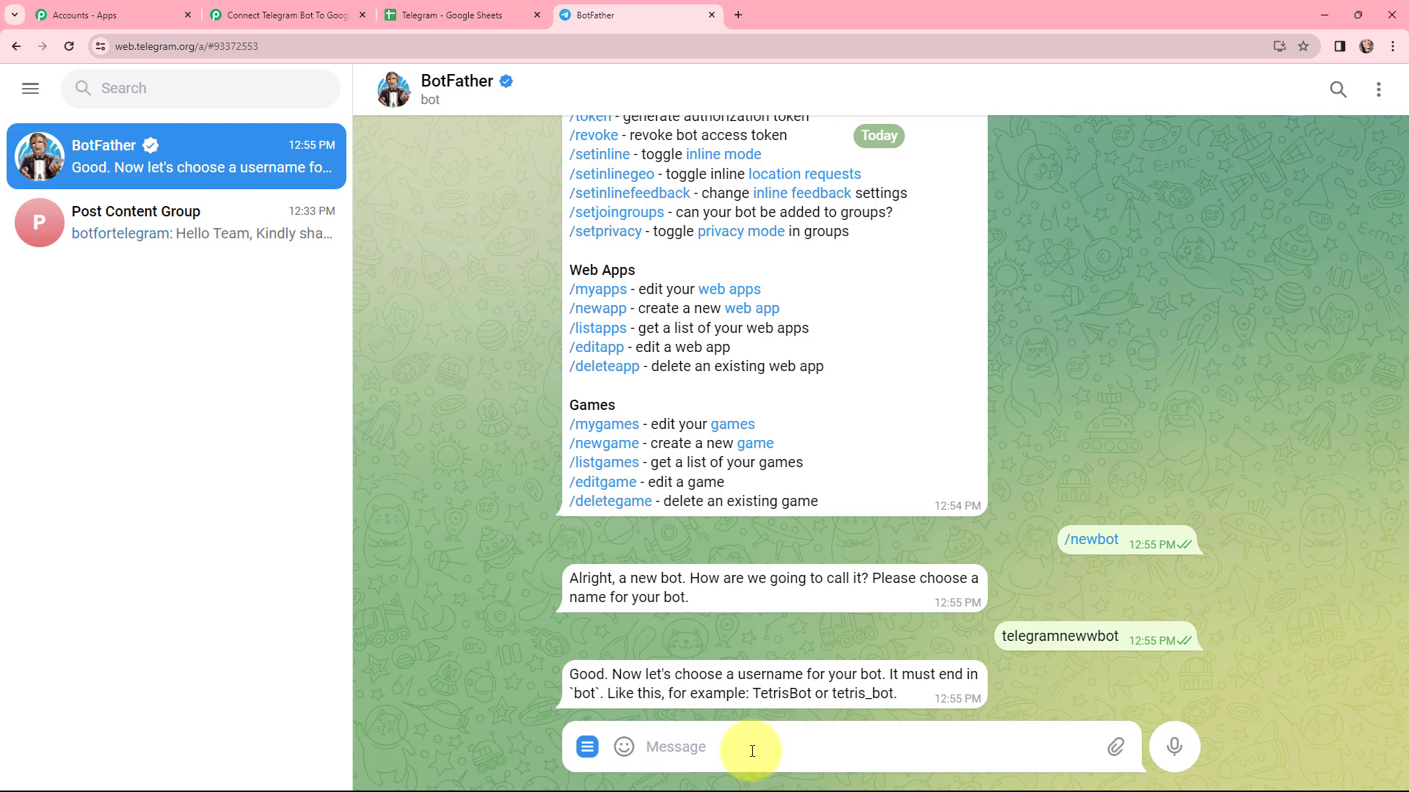
Try the username "telegramnewwbot_bot" for the new bot
text(telegramnewwbot_)
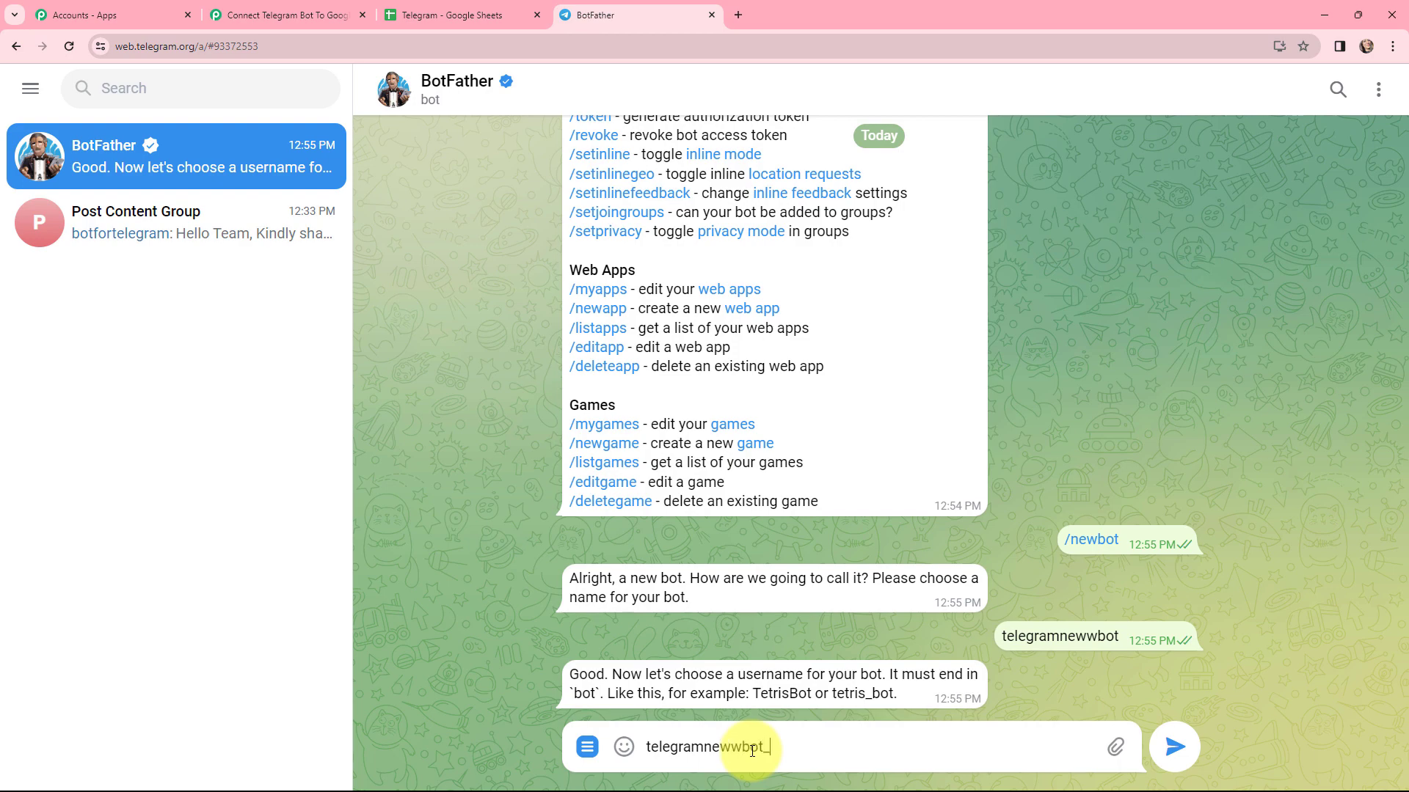
text(bot)
key(Return)
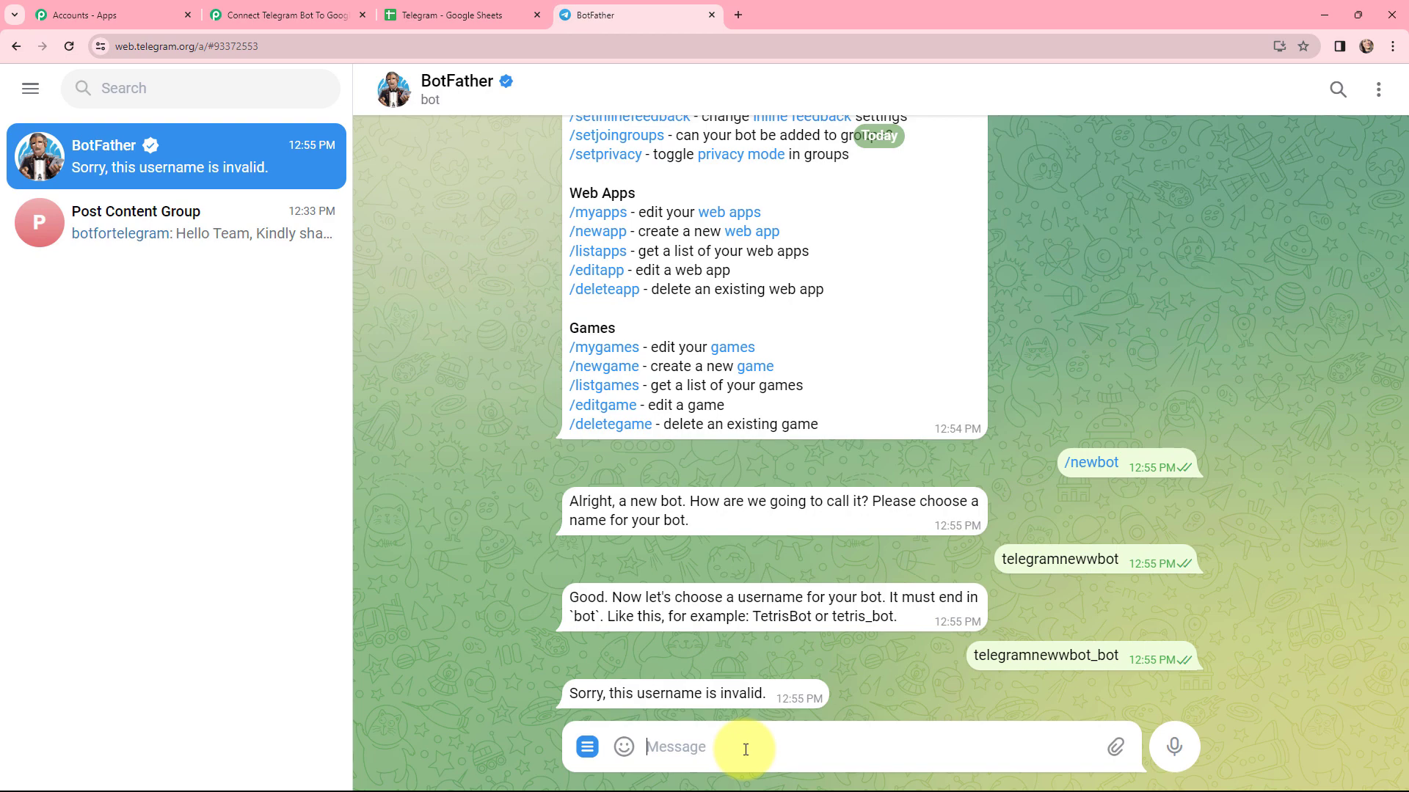
Give the new bot the username "botelegrambot_bot", open its chat and start it
text(botelegrambot_bot)
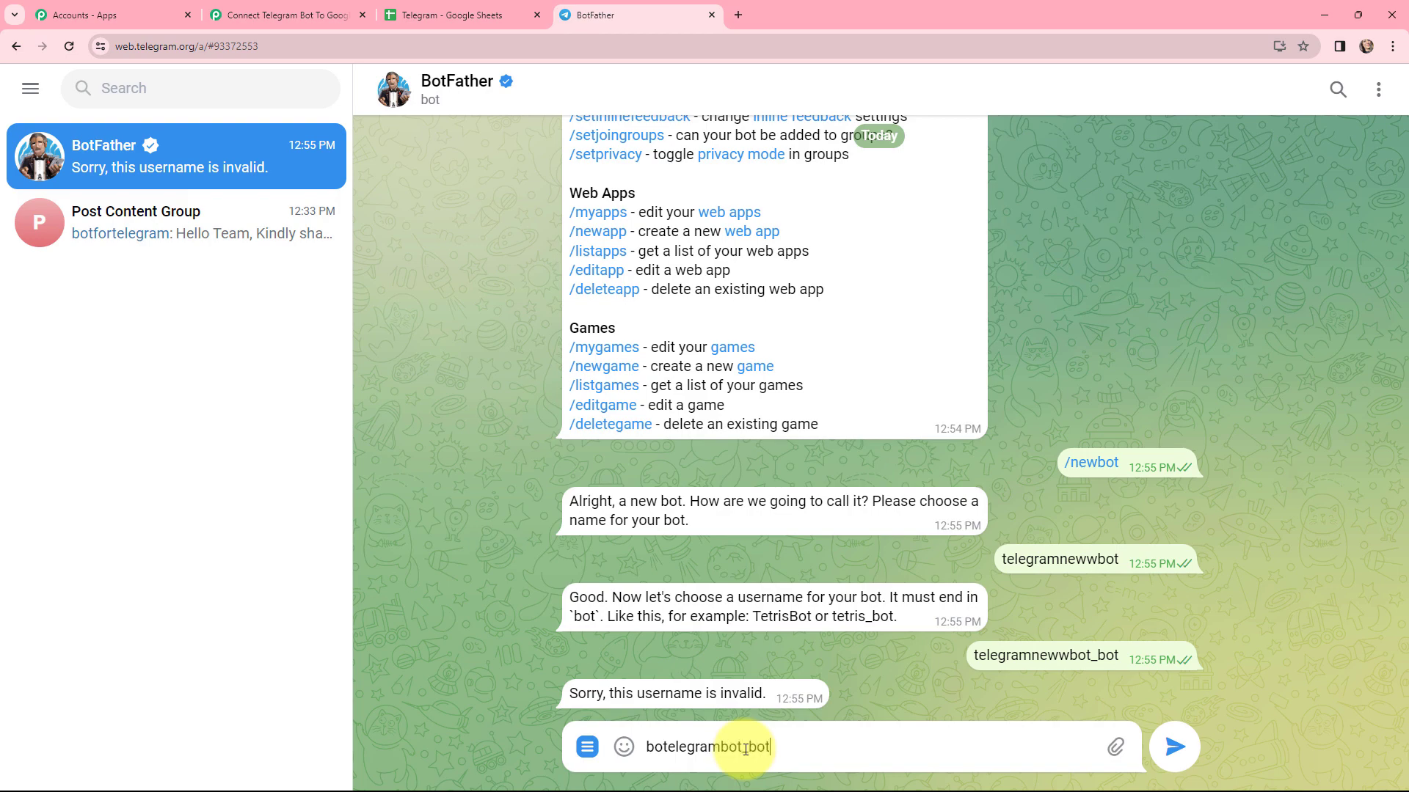
key(Return)
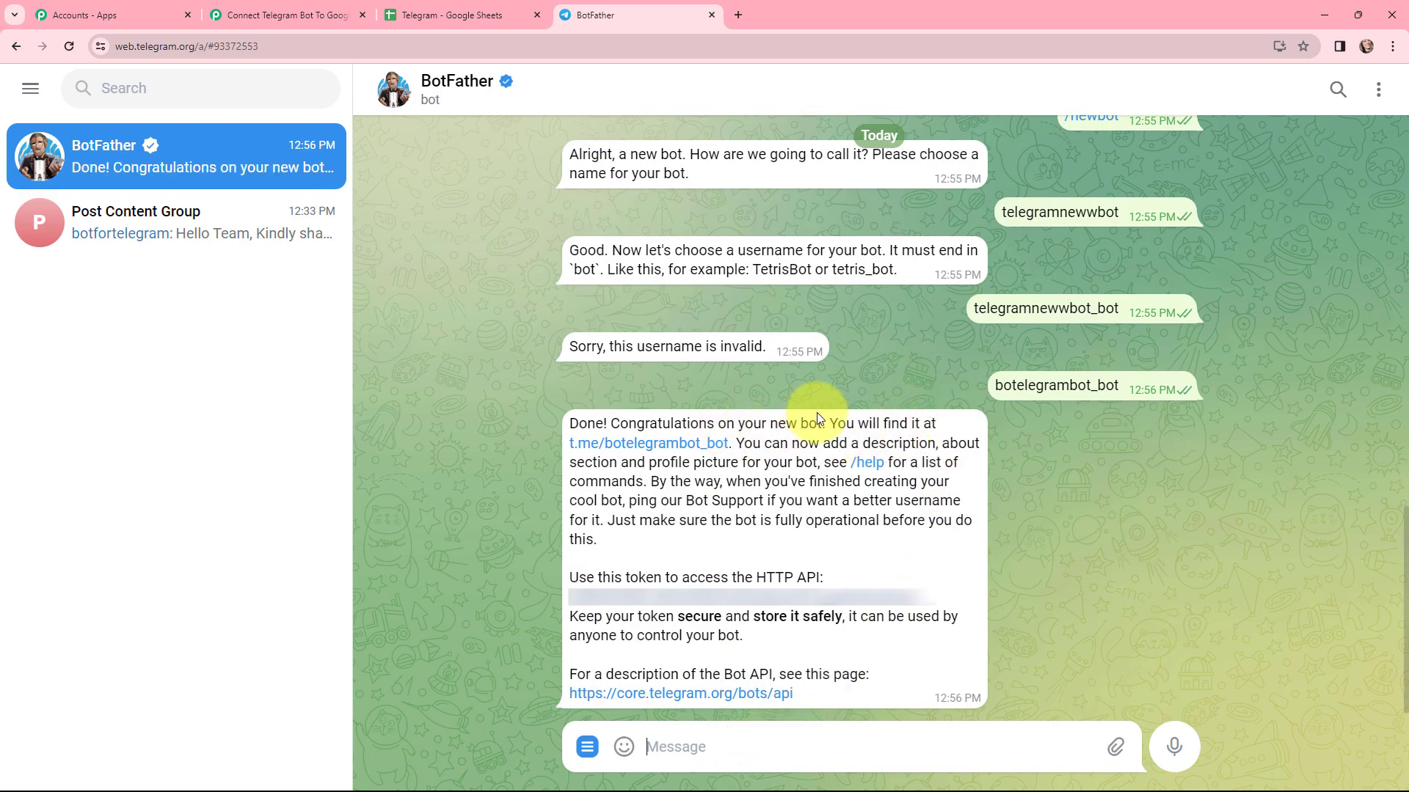
click(637, 445)
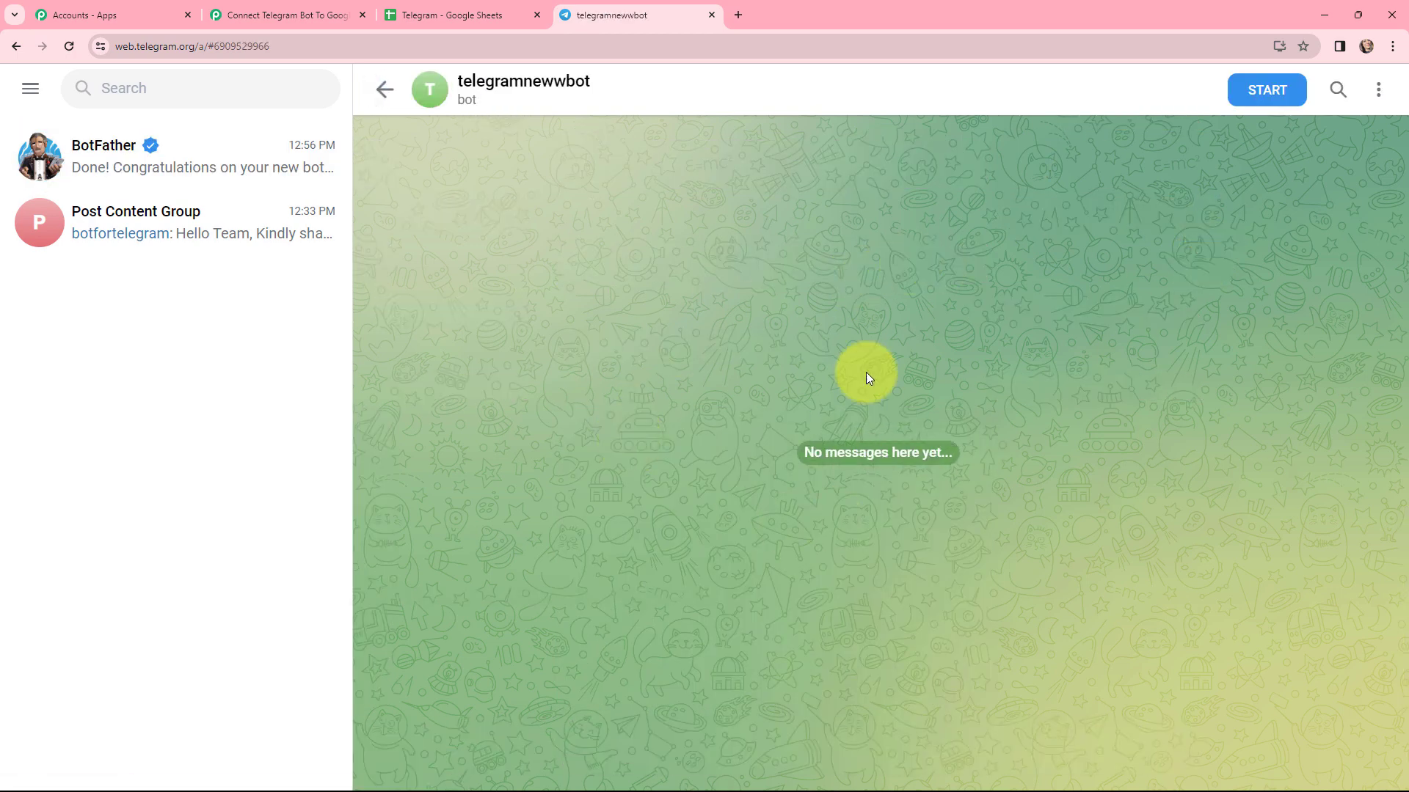
click(1273, 91)
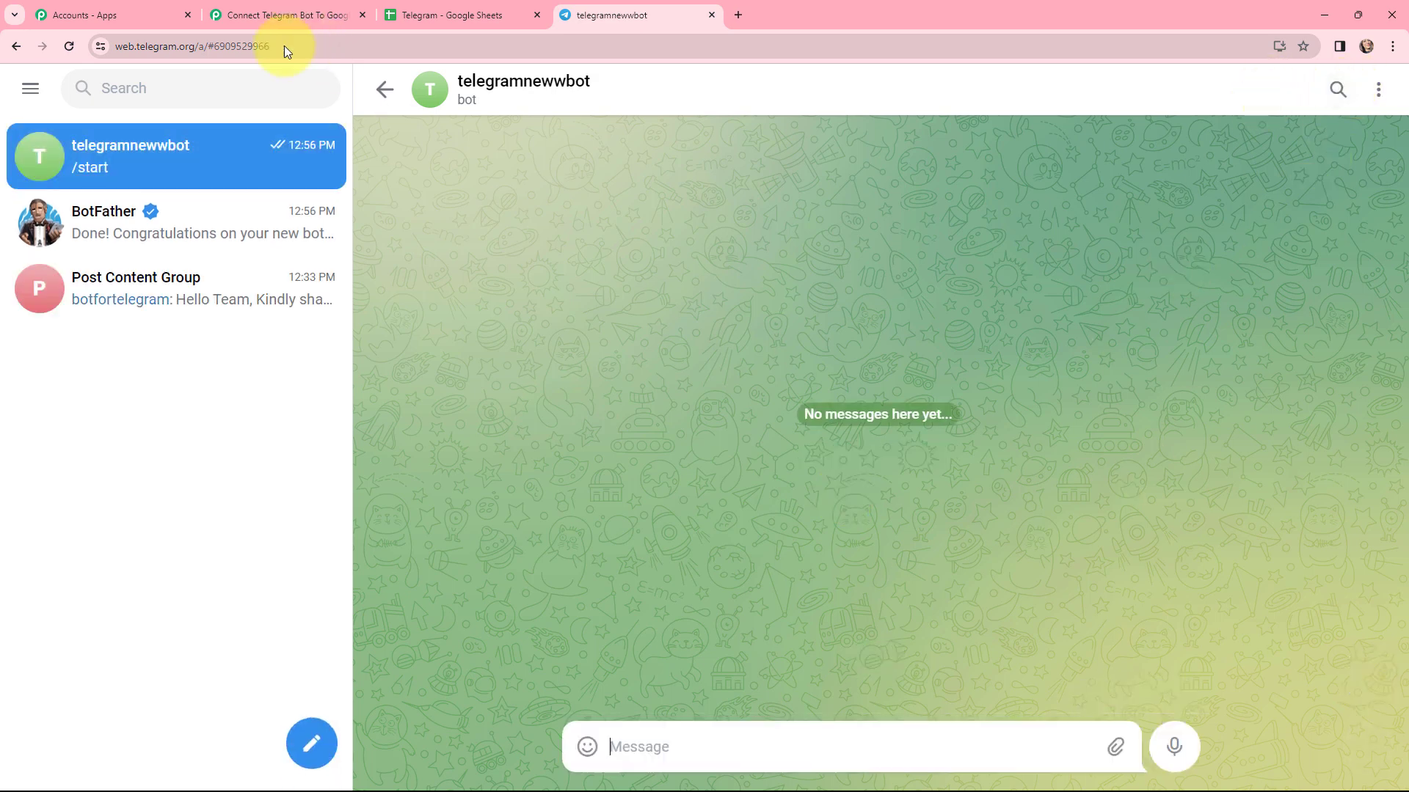
Copy the bot's API token from the BotFather chat into the Token field of the Pabbly Connect connection and save it
click(196, 225)
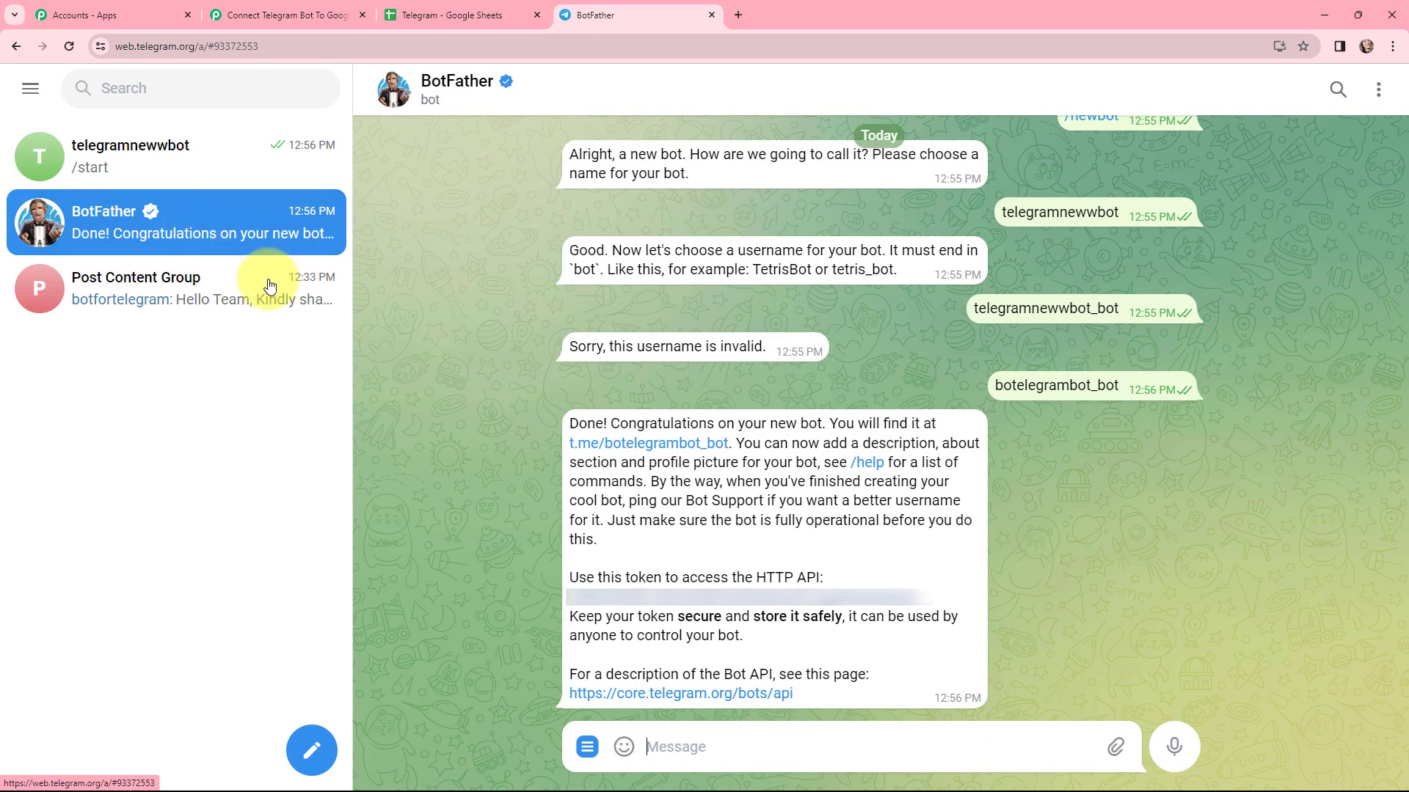
drag(931, 606, 572, 604)
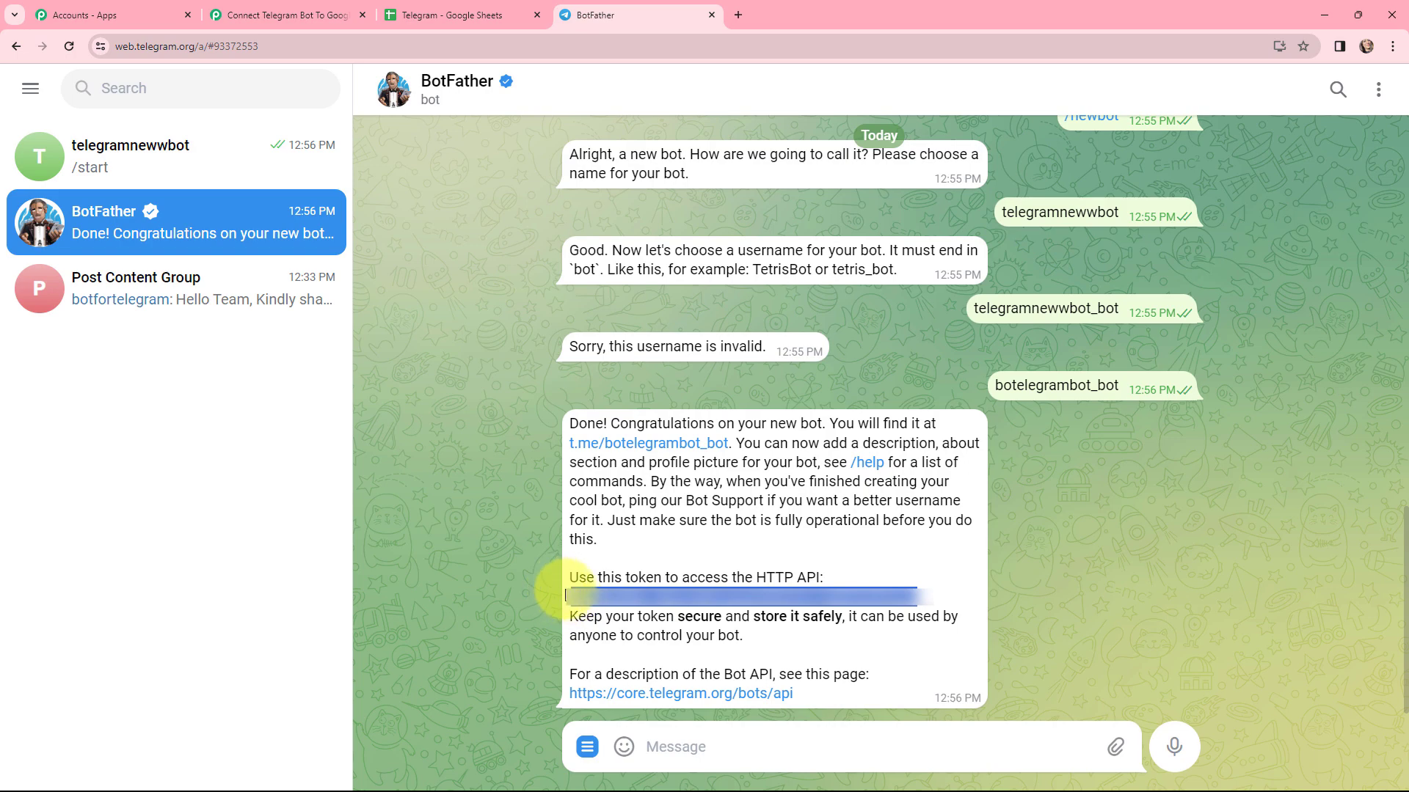
click(312, 16)
click(734, 460)
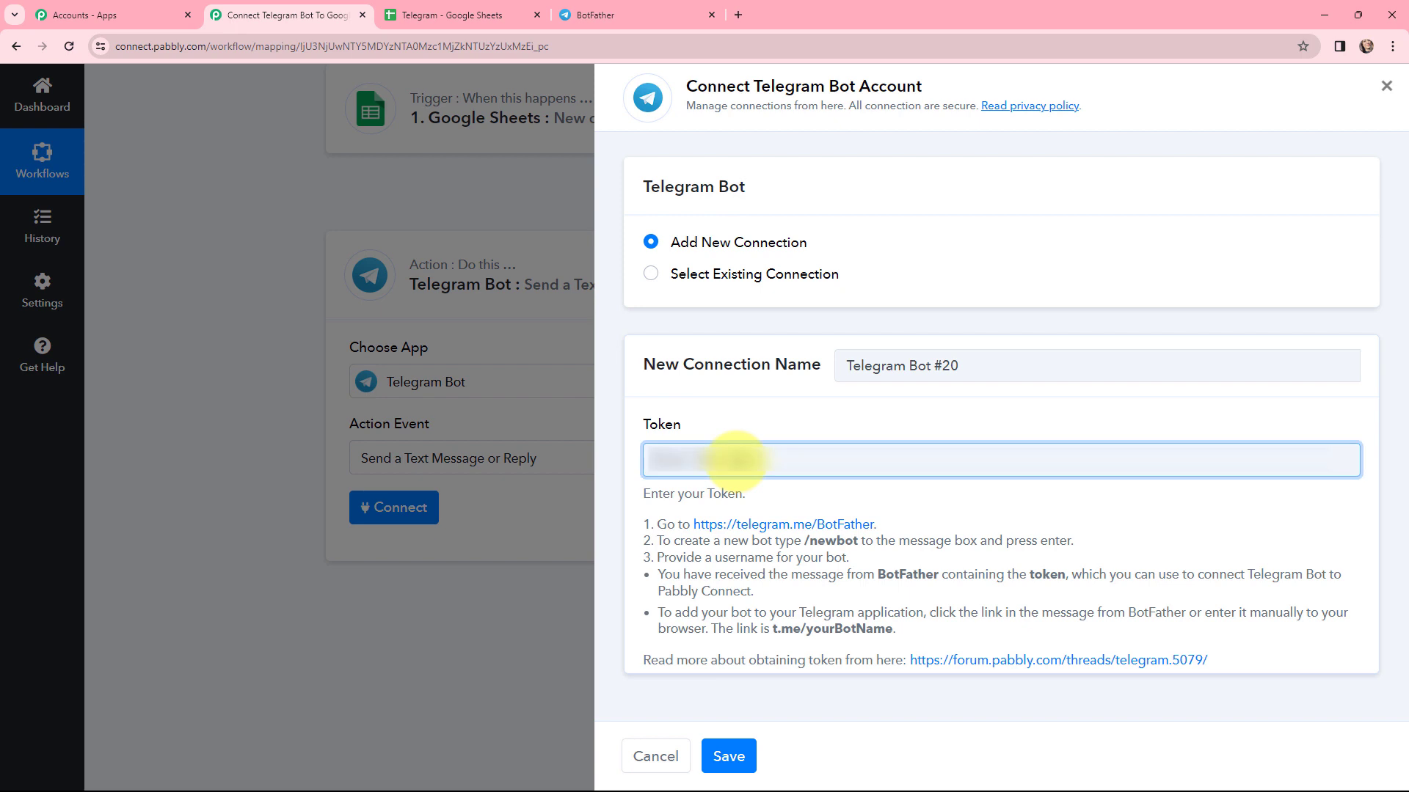
key(ctrl+v)
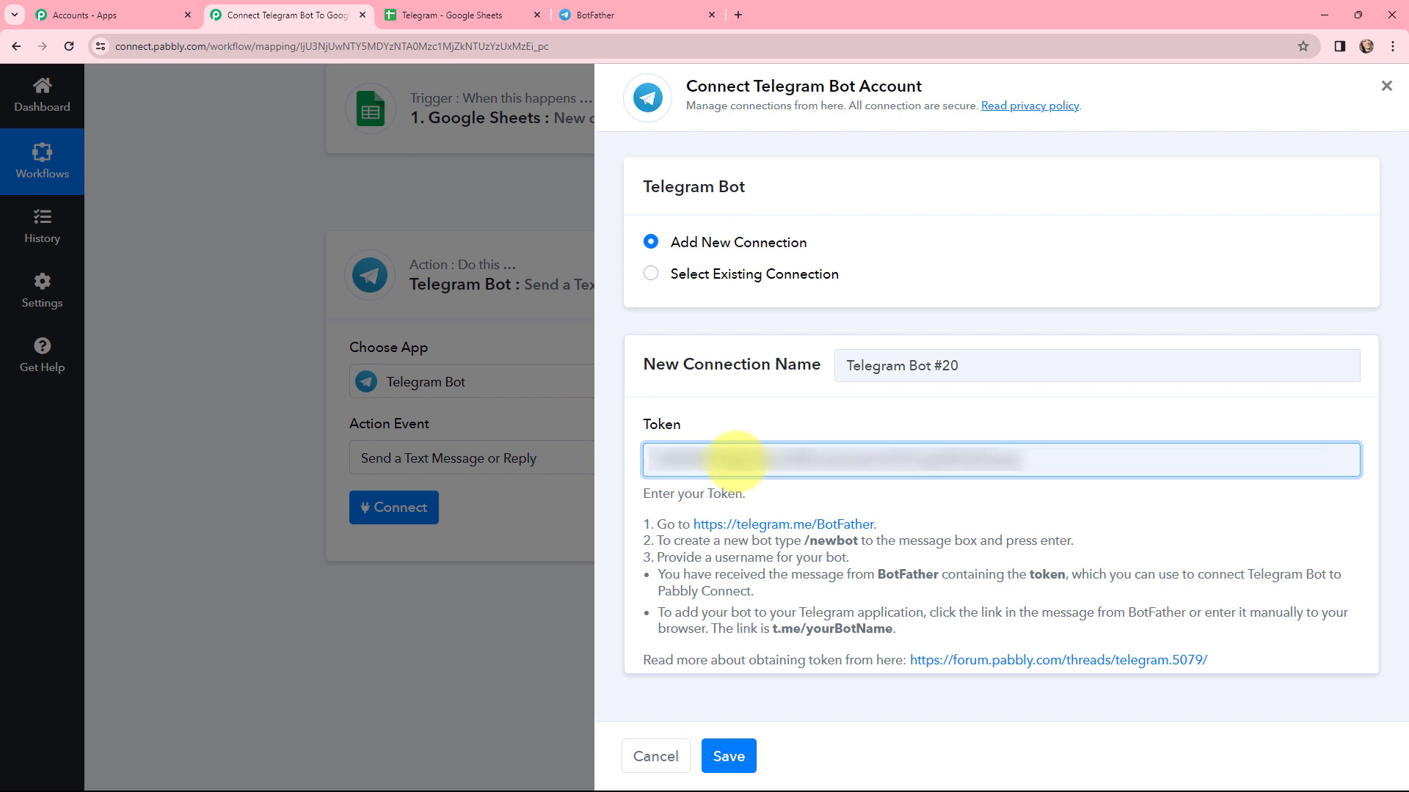
click(741, 753)
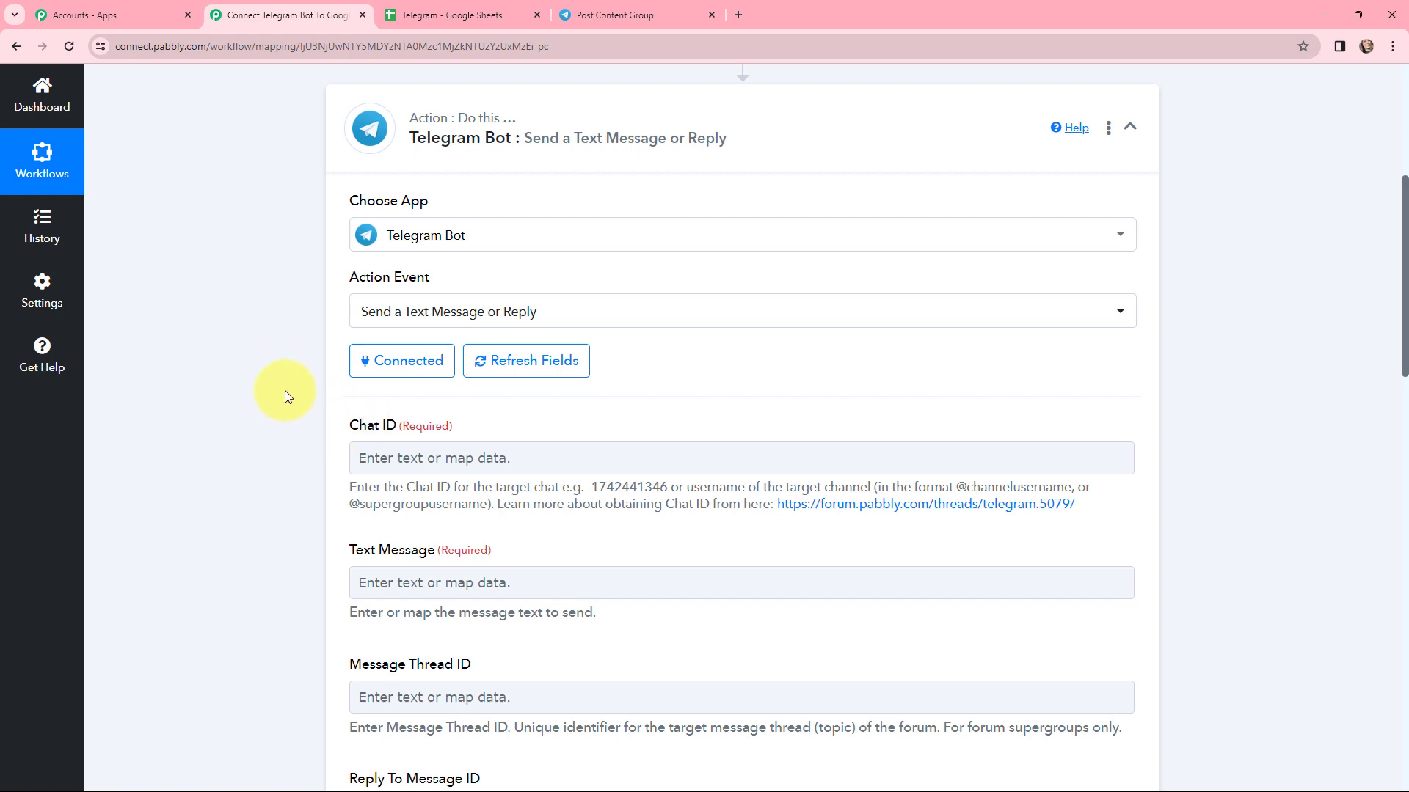
View the telegramnewwbot chat in Telegram and read the Chat ID guidance in the Telegram Bot action
click(600, 12)
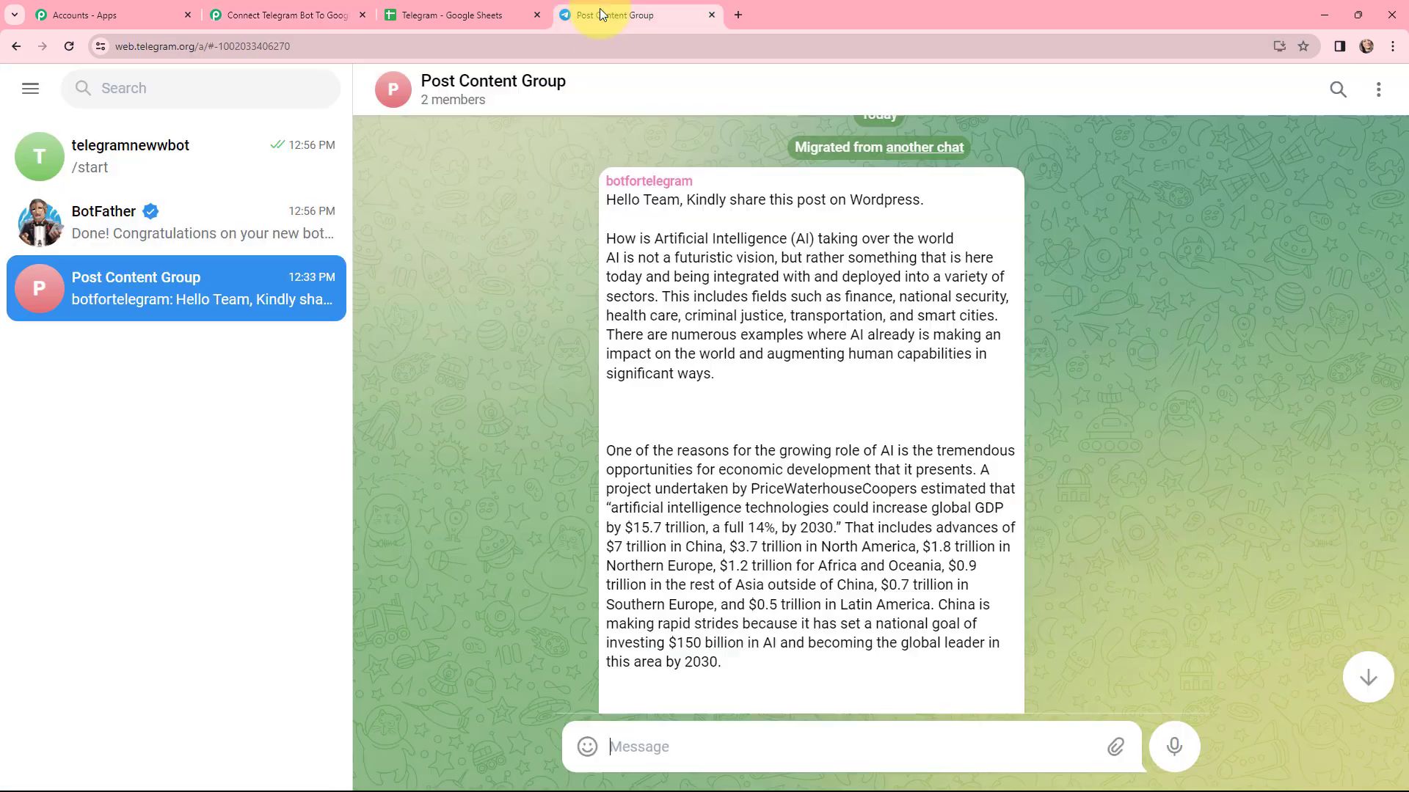
click(148, 149)
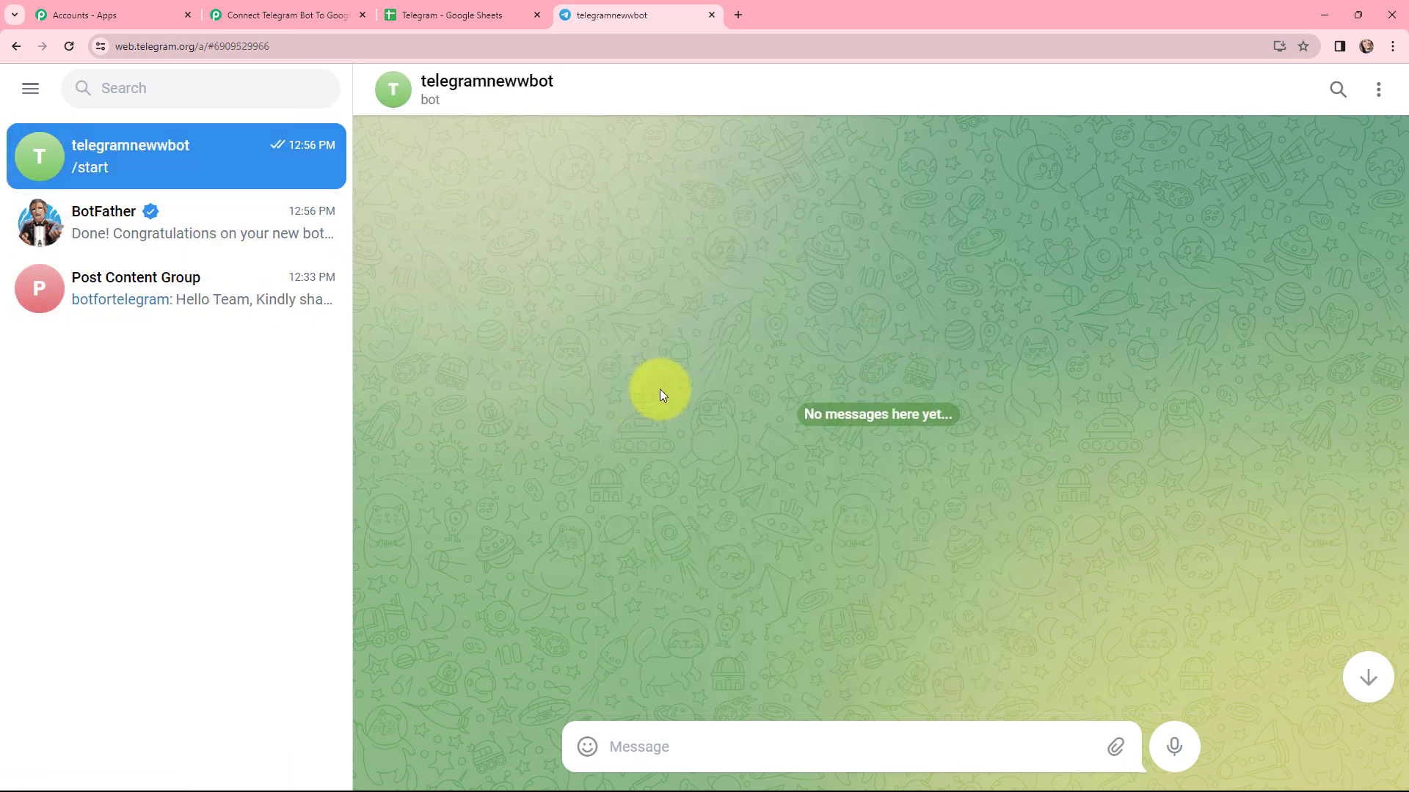
click(257, 16)
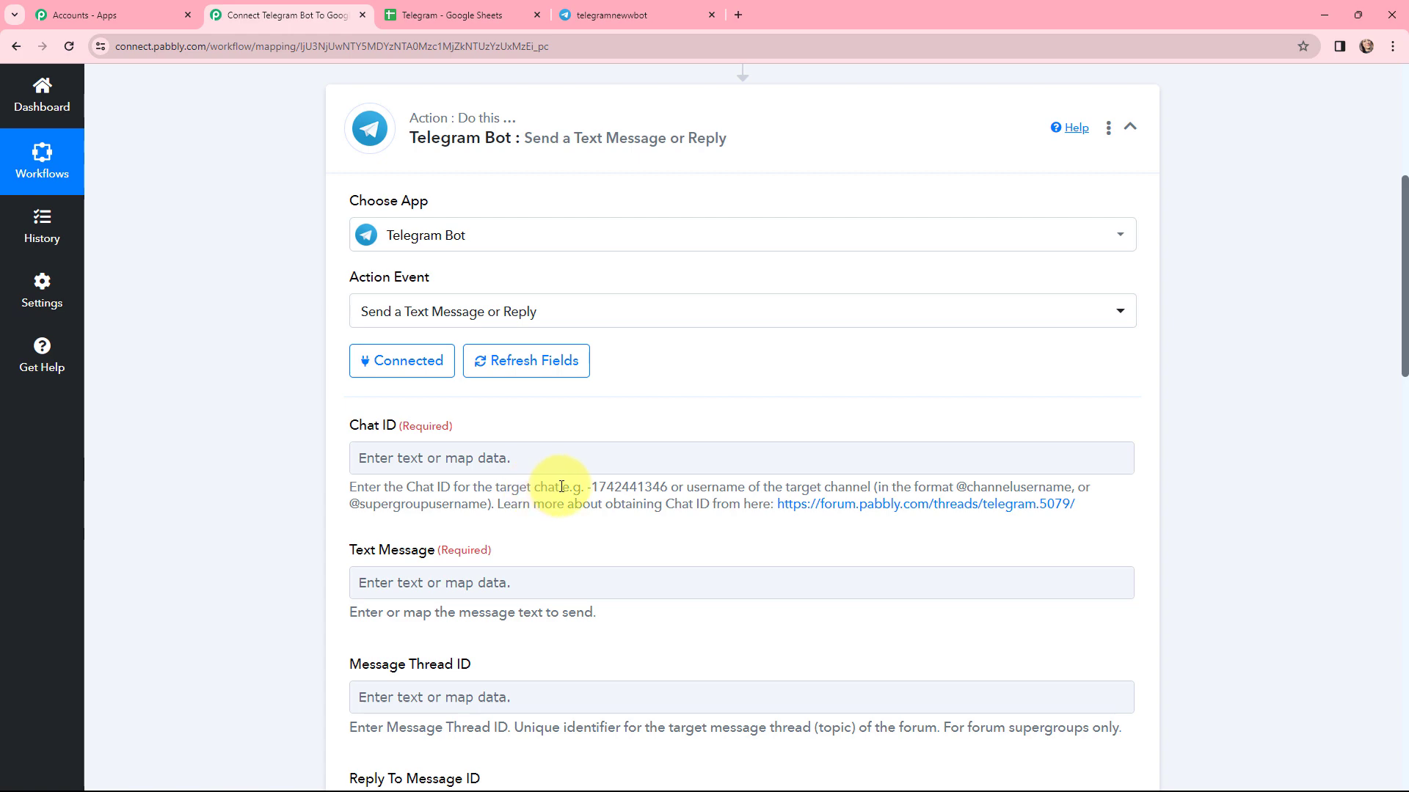
Copy the Post Content Group's chat ID from its Telegram web address into the Telegram Bot action's Chat ID in Pabbly Connect
click(644, 13)
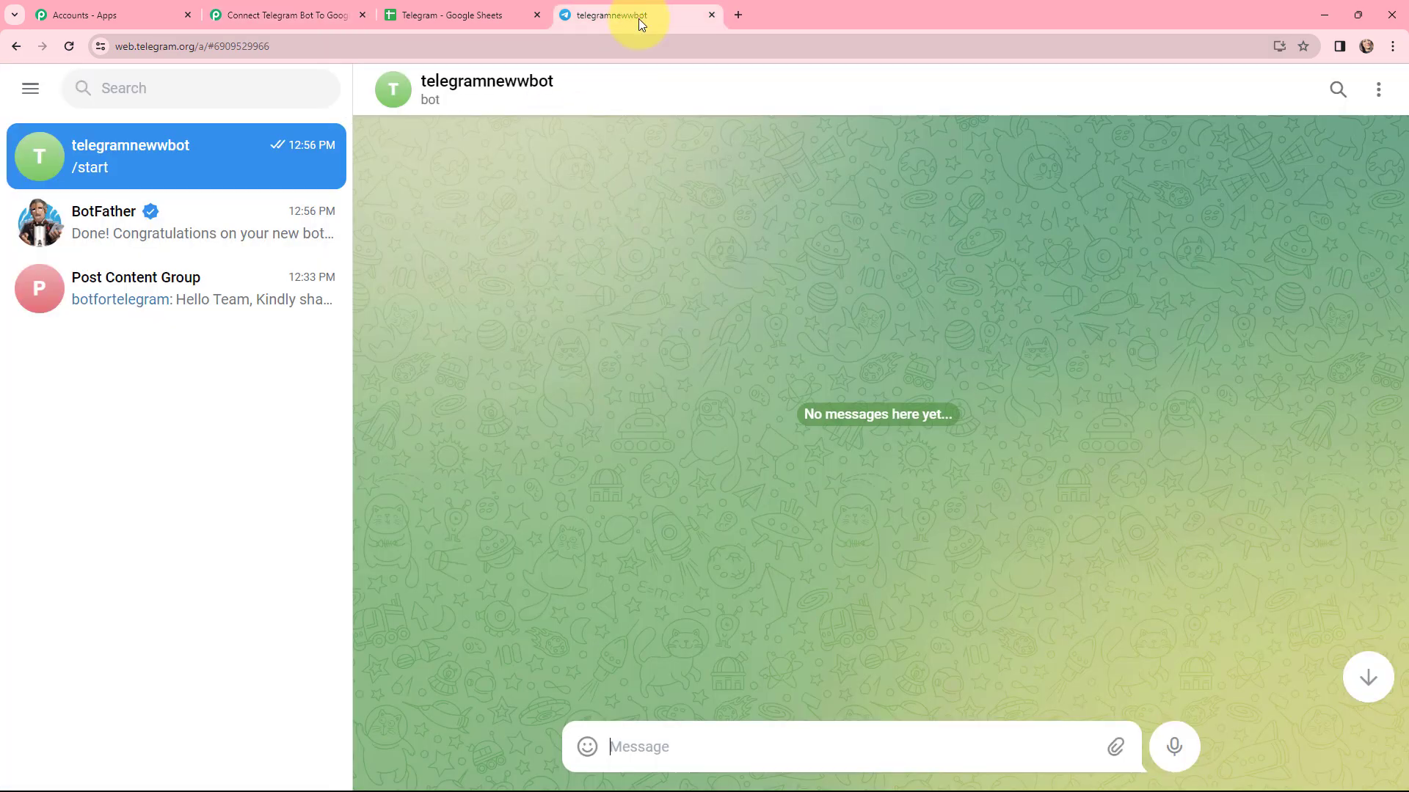
click(200, 278)
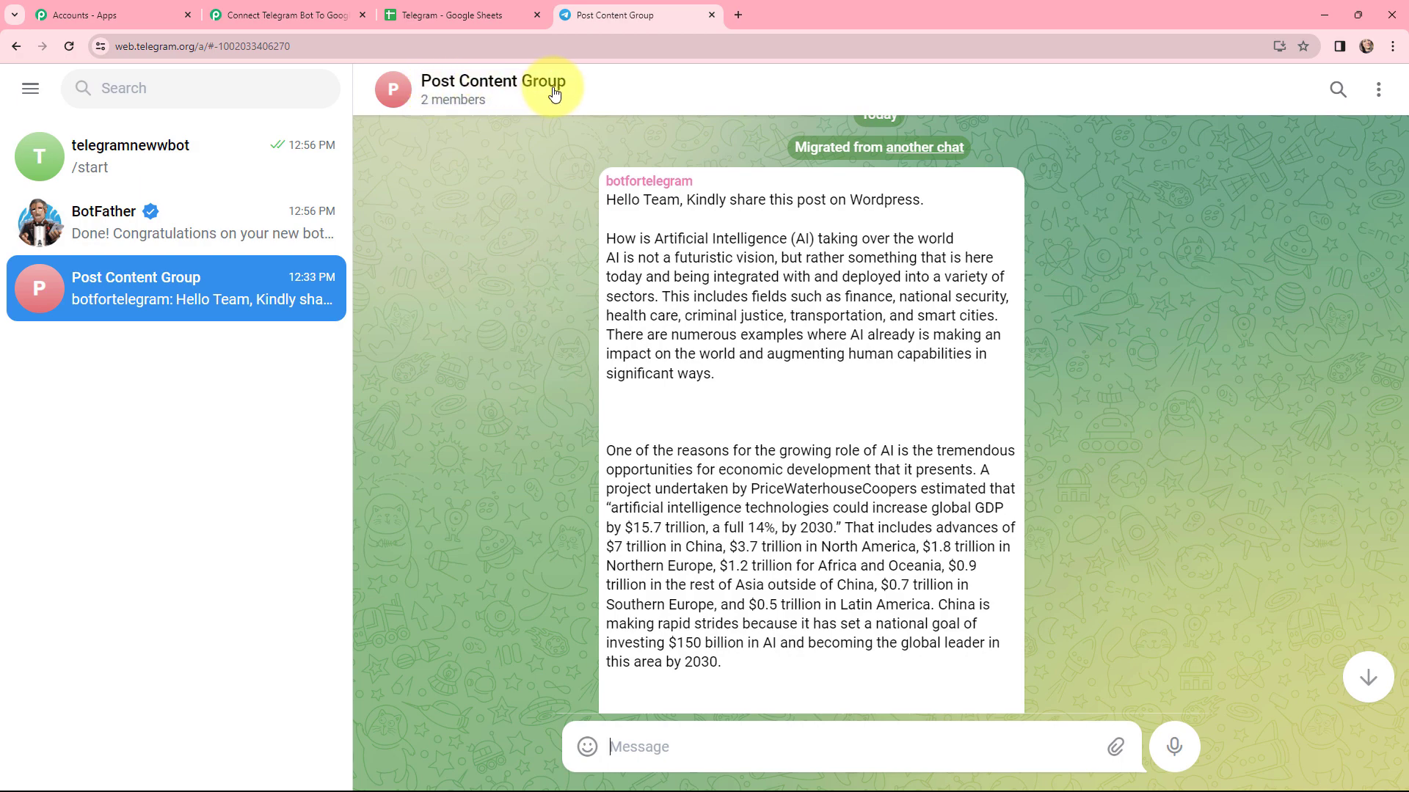
click(299, 47)
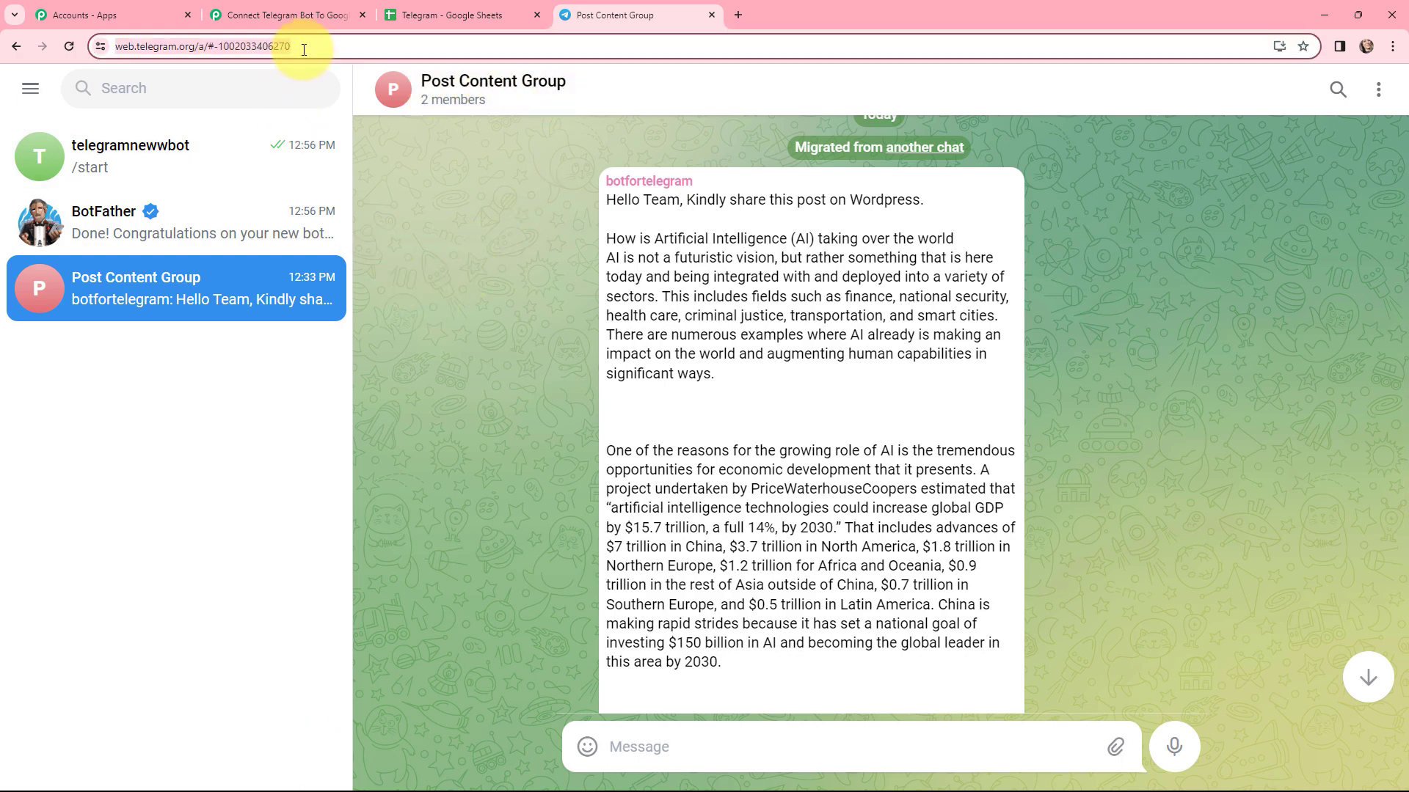
drag(248, 47, 324, 50)
key(ctrl+c)
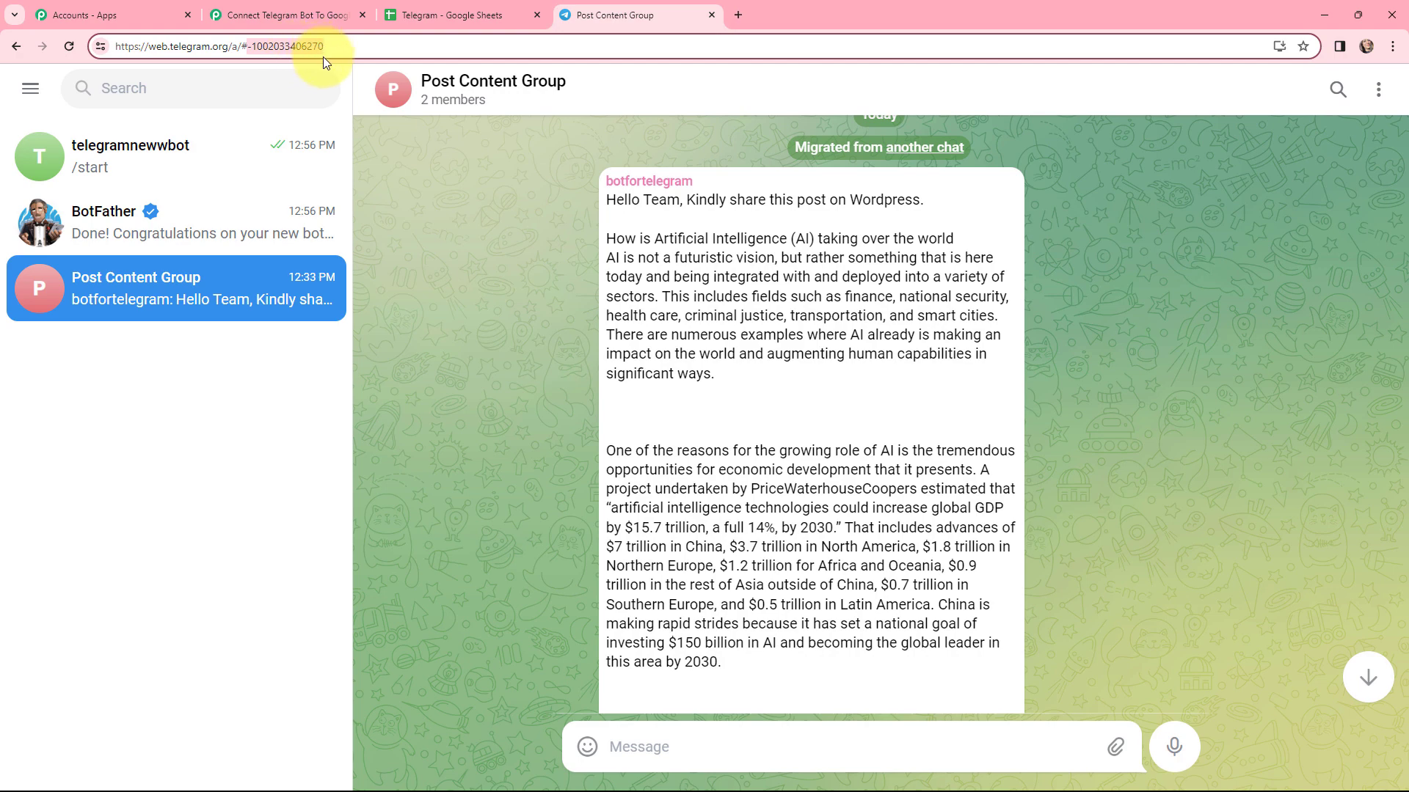
click(307, 9)
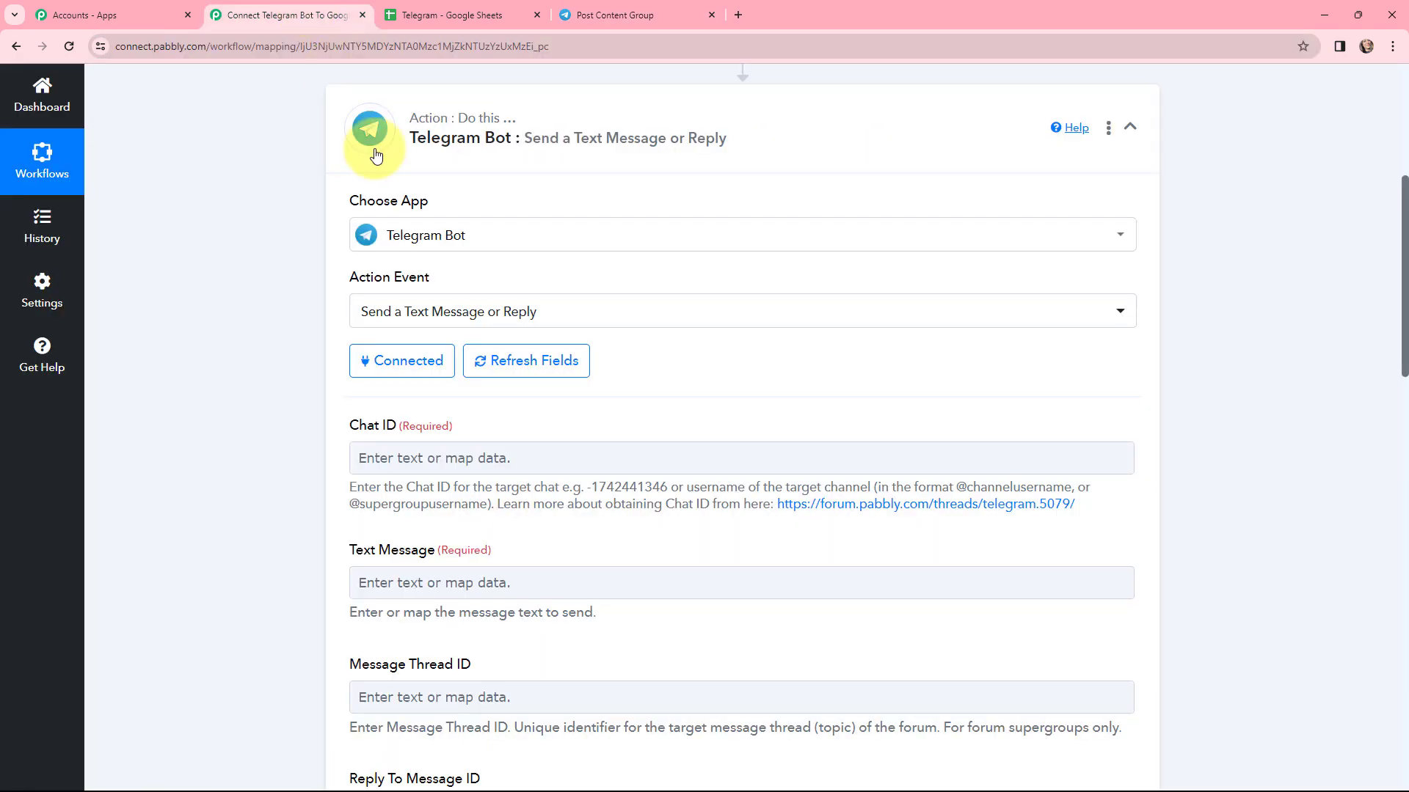
click(419, 456)
key(ctrl+v)
click(284, 452)
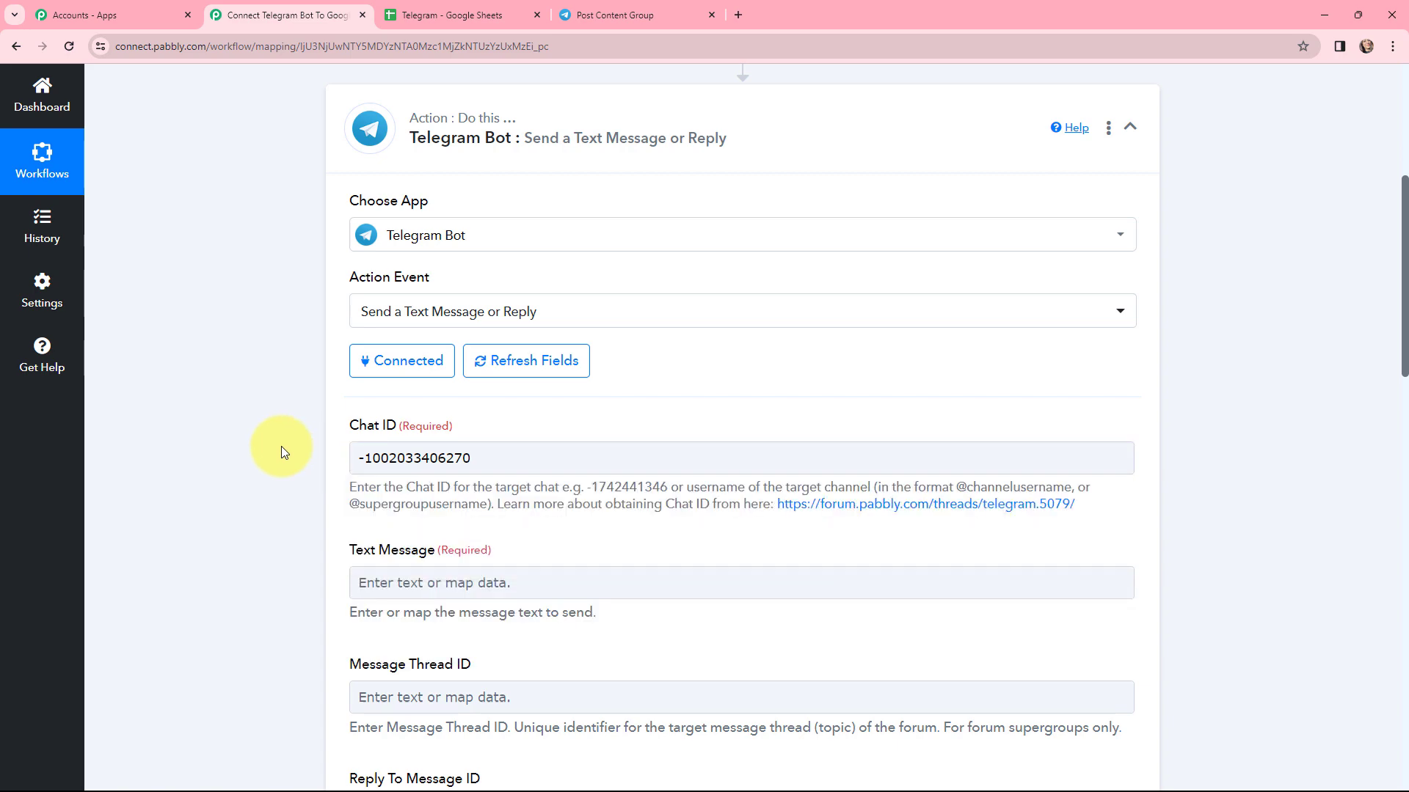
Review the Post Content Group's member list in Telegram for the new bot's admin role and return to Pabbly Connect
click(582, 9)
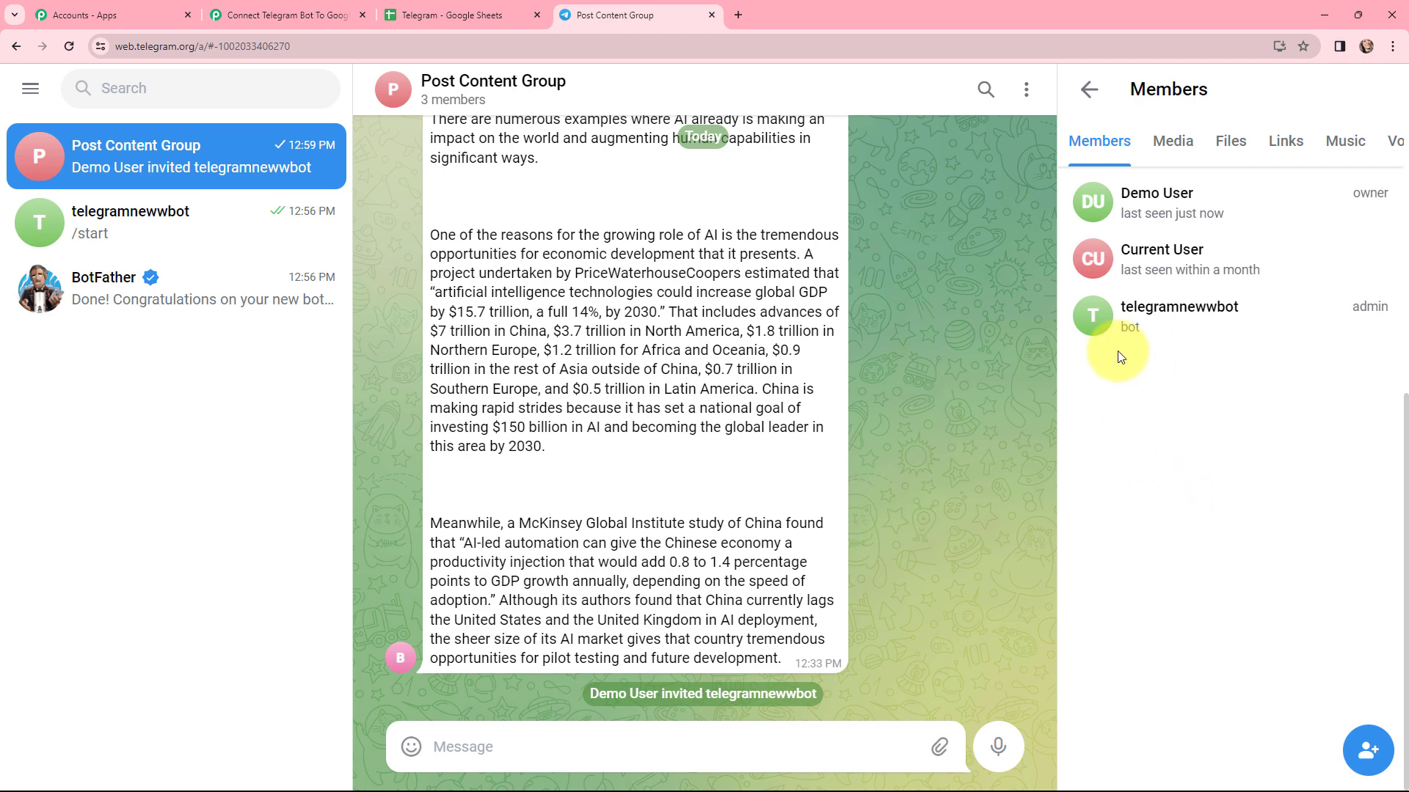
click(279, 13)
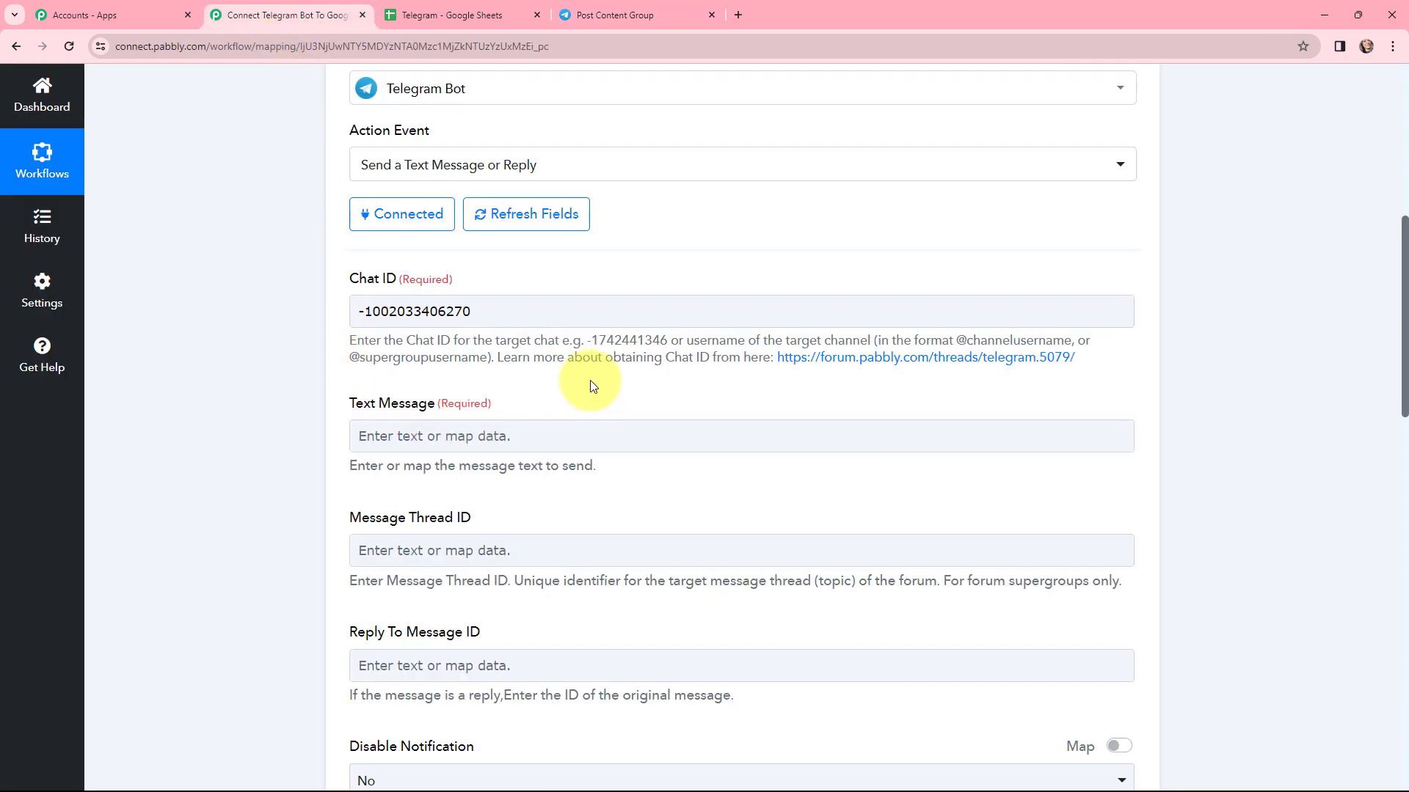
Begin the Telegram Bot action's Text Message with "Hello Team, Kindly share this post on Wordpress." followed by a blank line
click(465, 436)
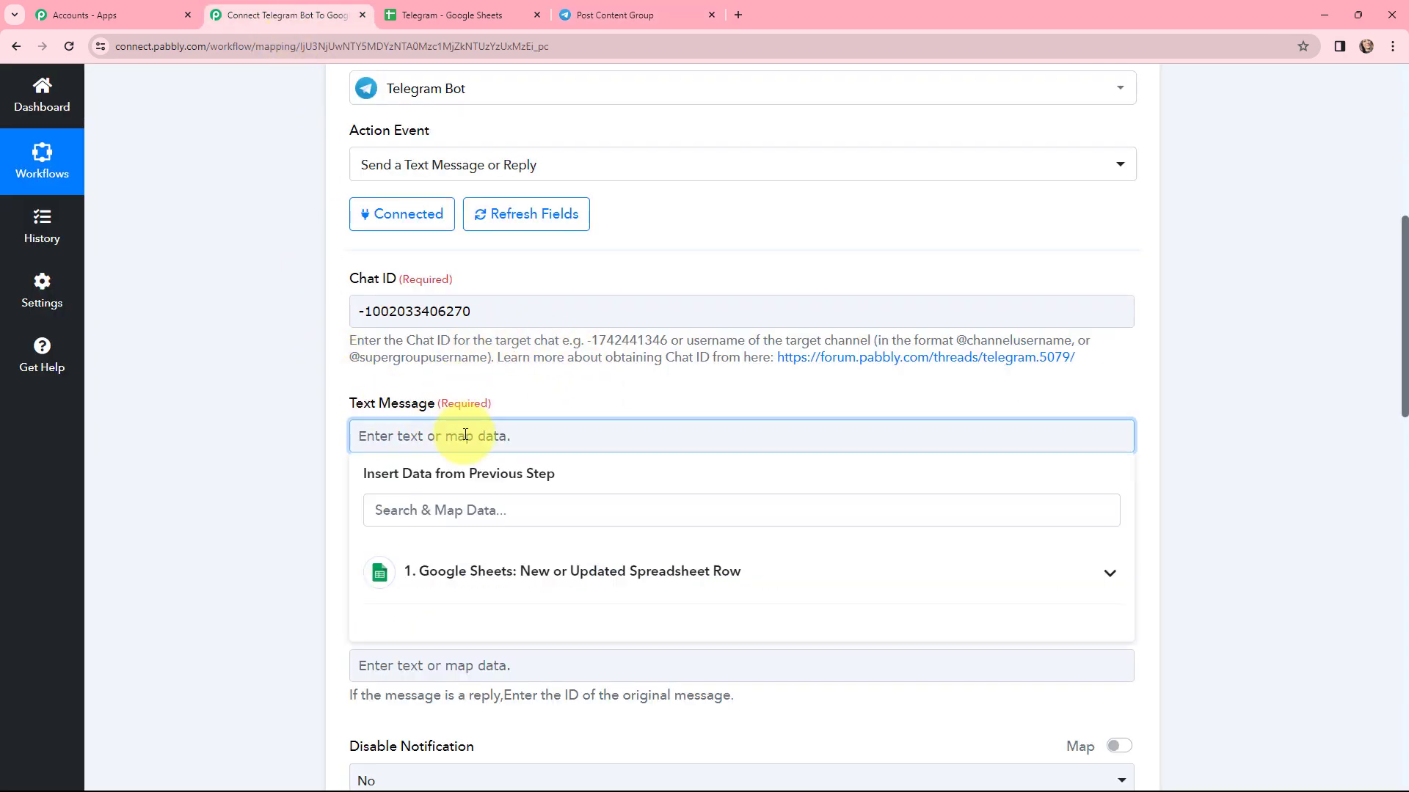
text(Hello Team, Kindly share this post on Wordpress.)
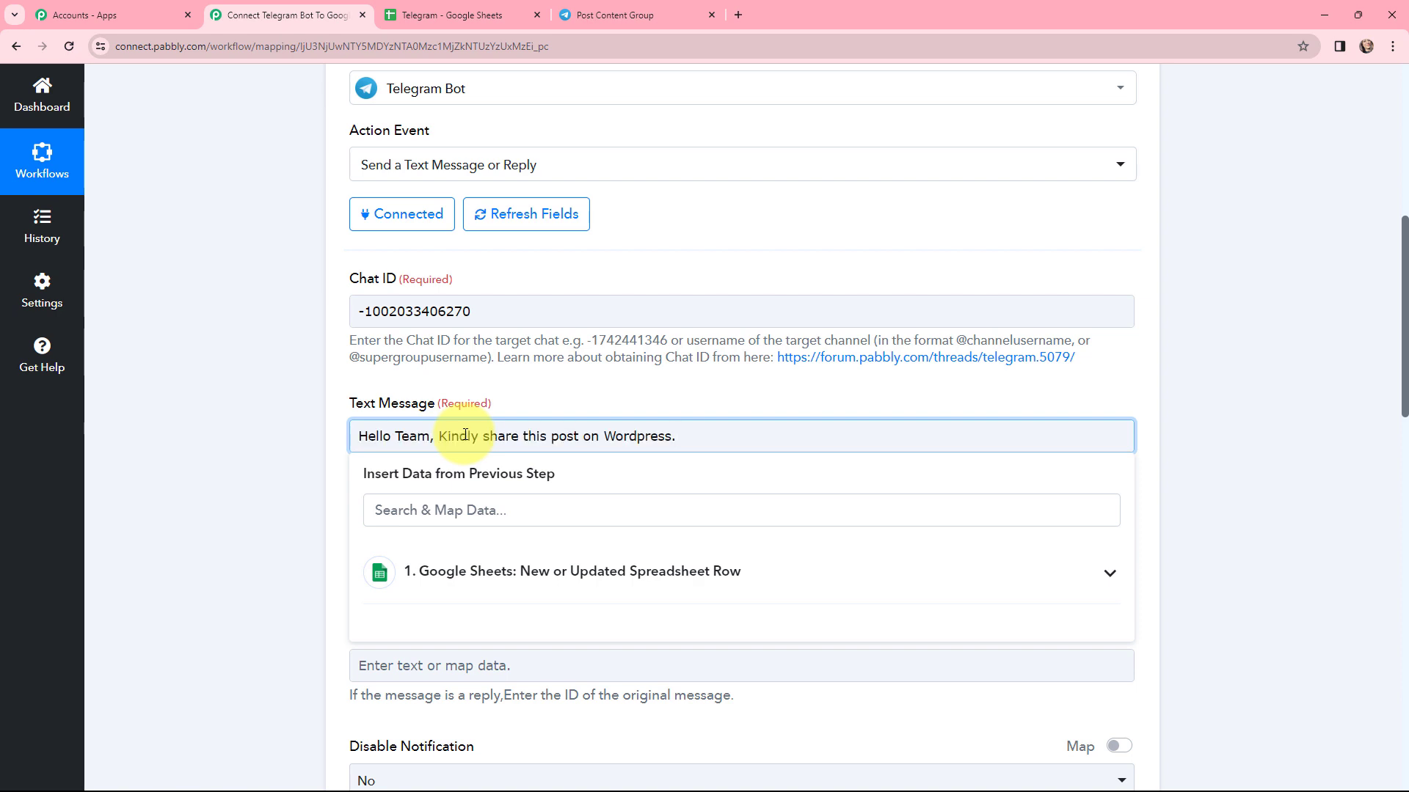
key(Return)
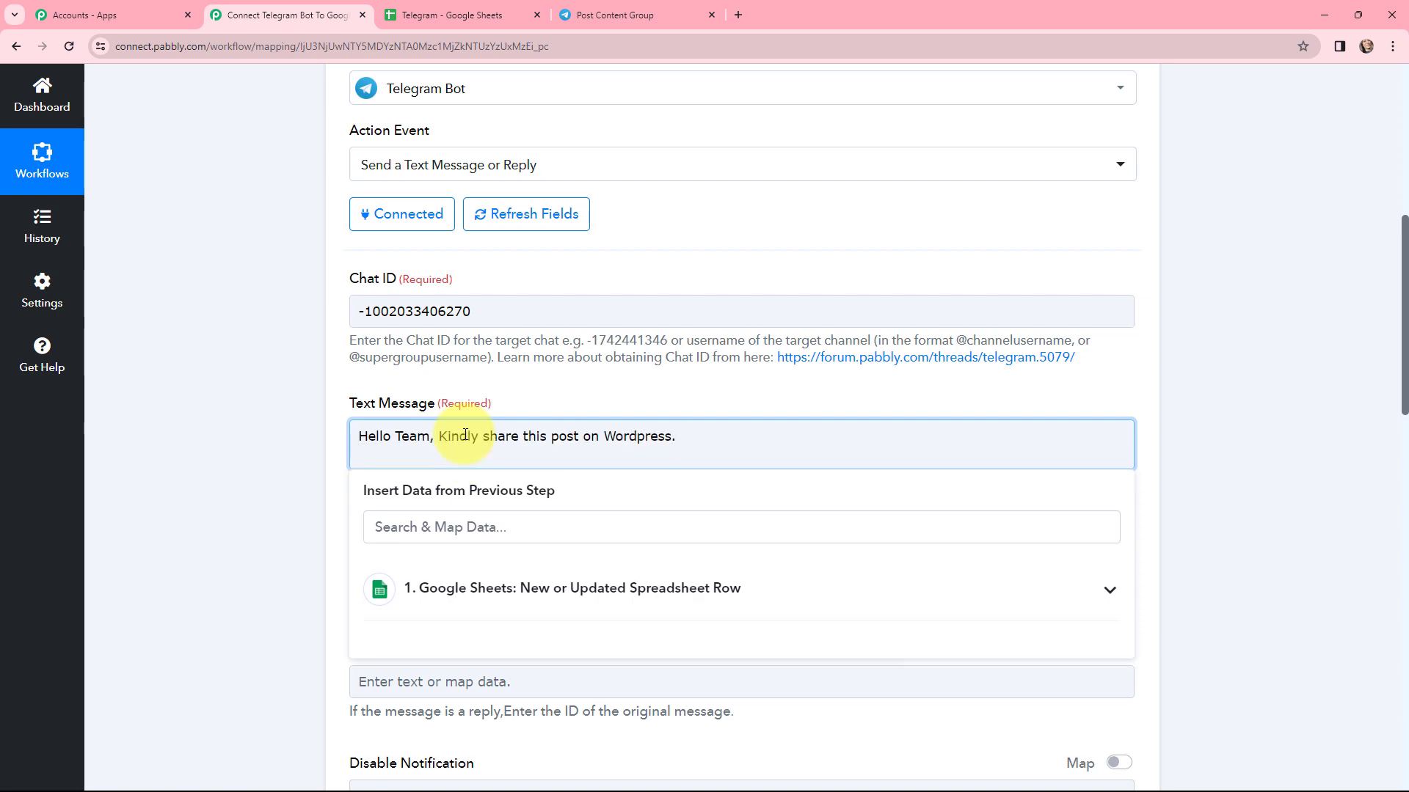
key(Return)
Map the Google Sheets Post Title and Post Content into the Text Message on separate lines below the greeting
click(487, 606)
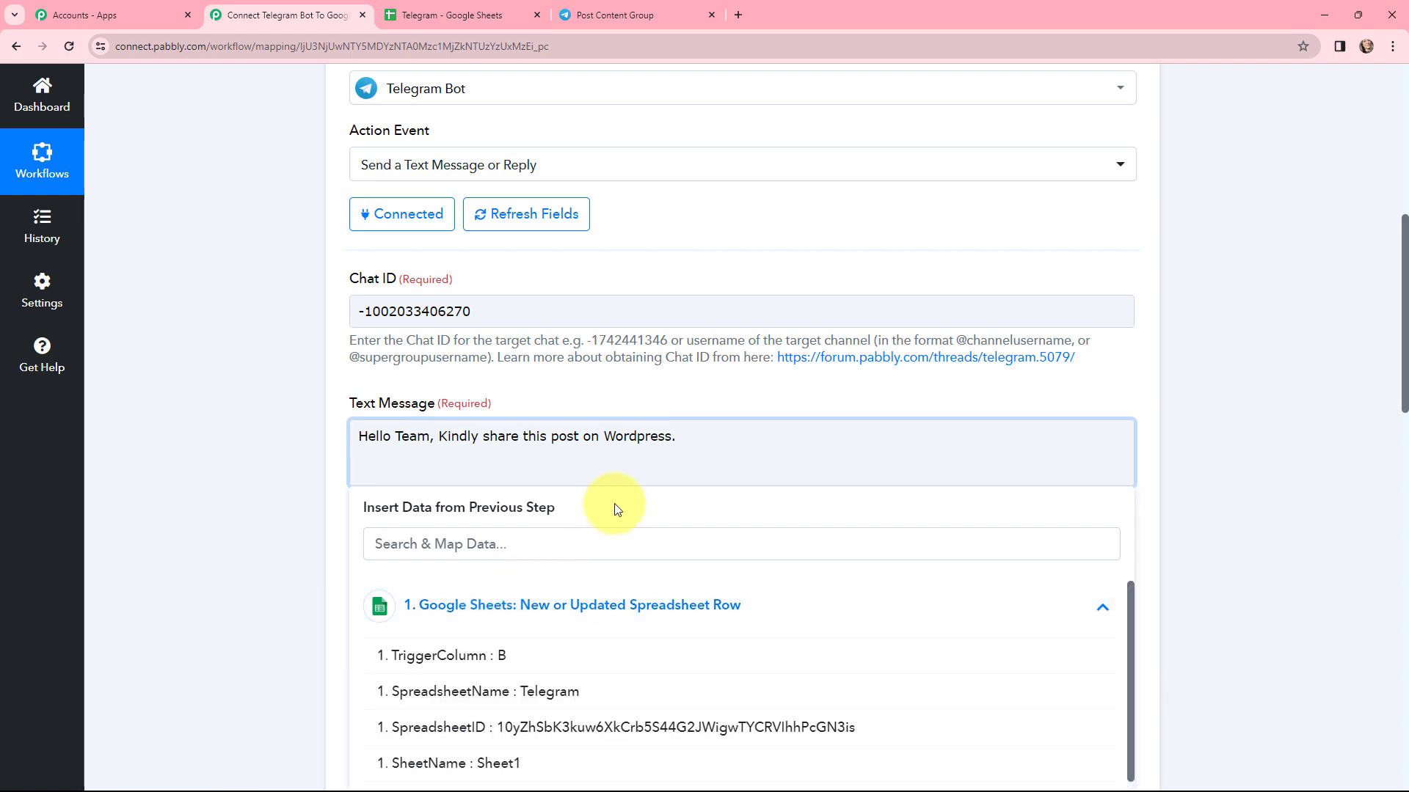
scroll(650, 453, down, 4)
click(575, 588)
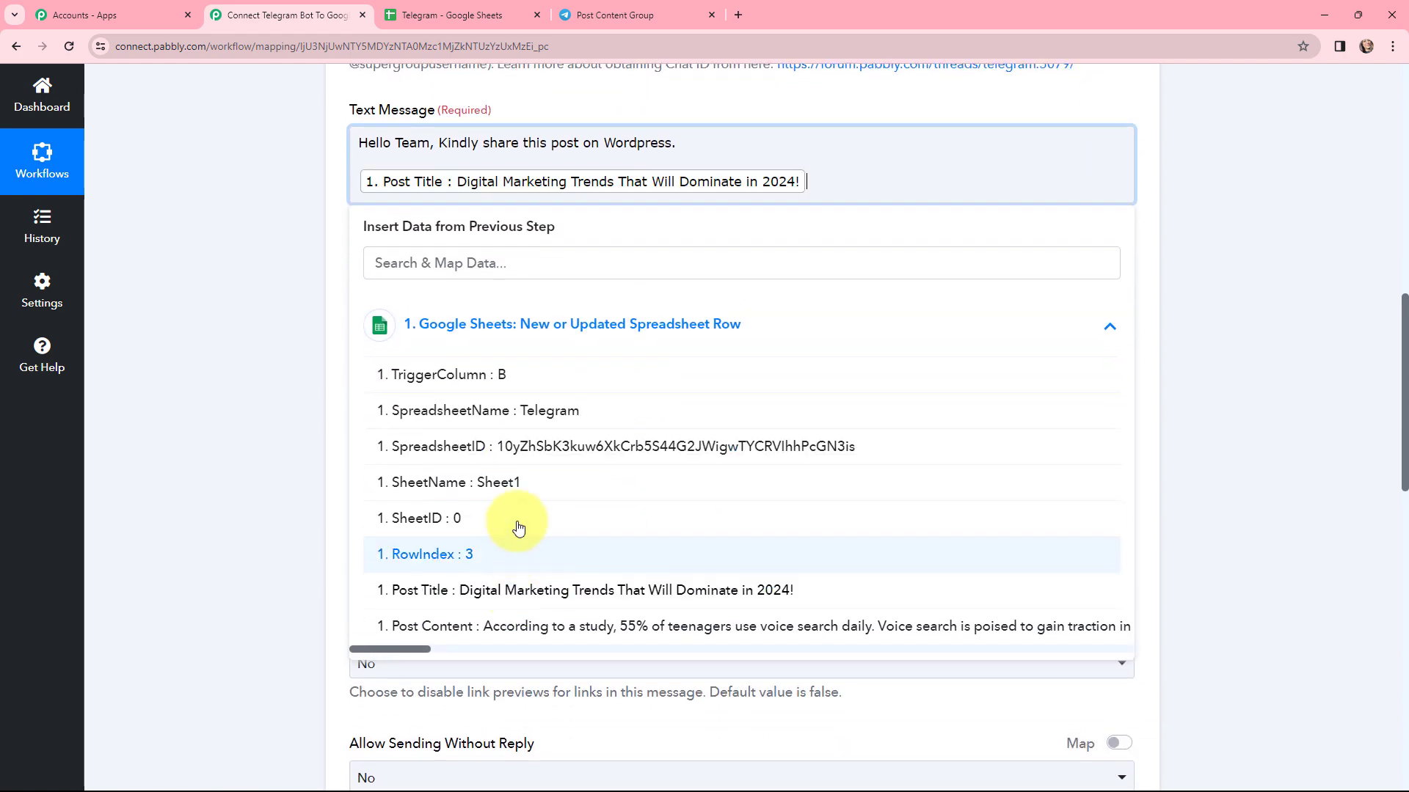
key(Return)
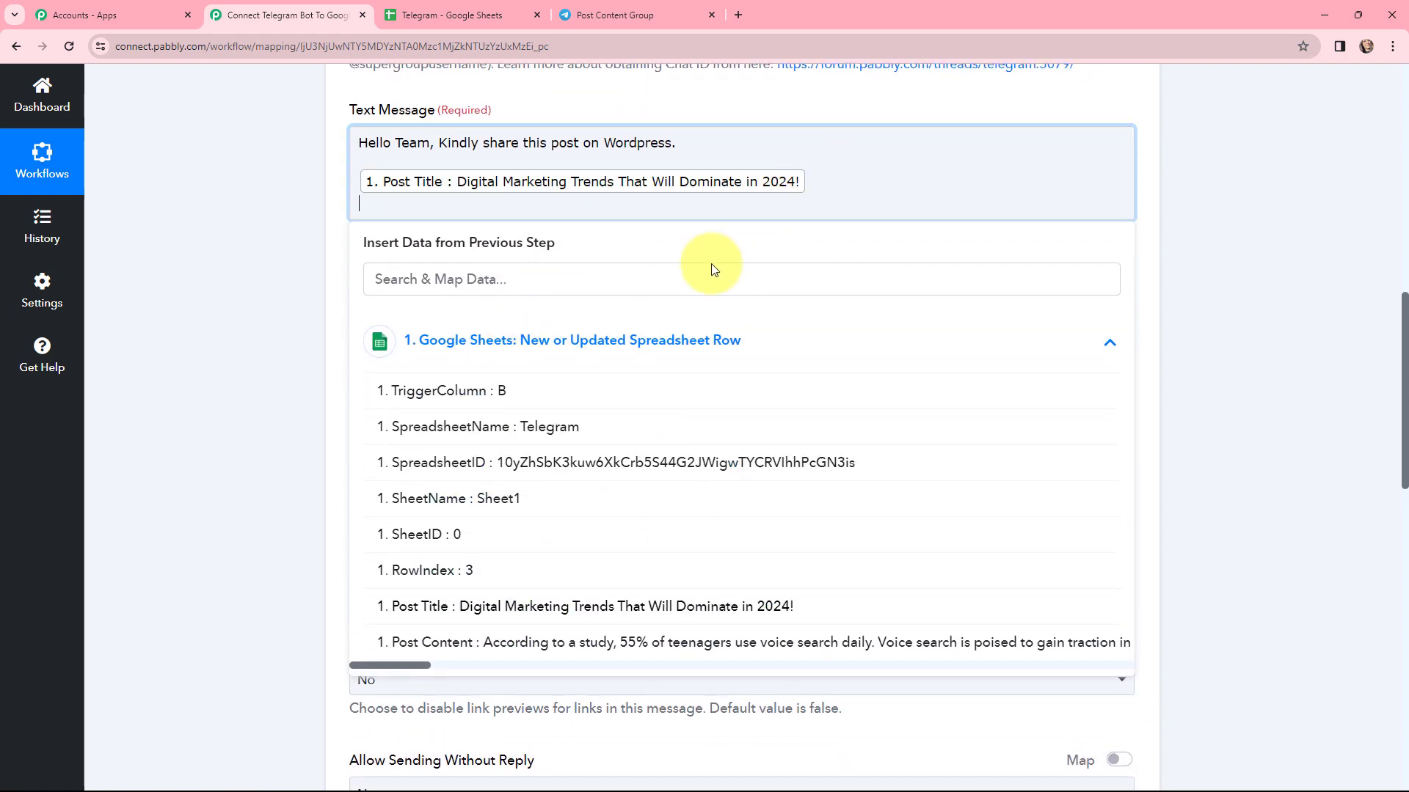
click(549, 640)
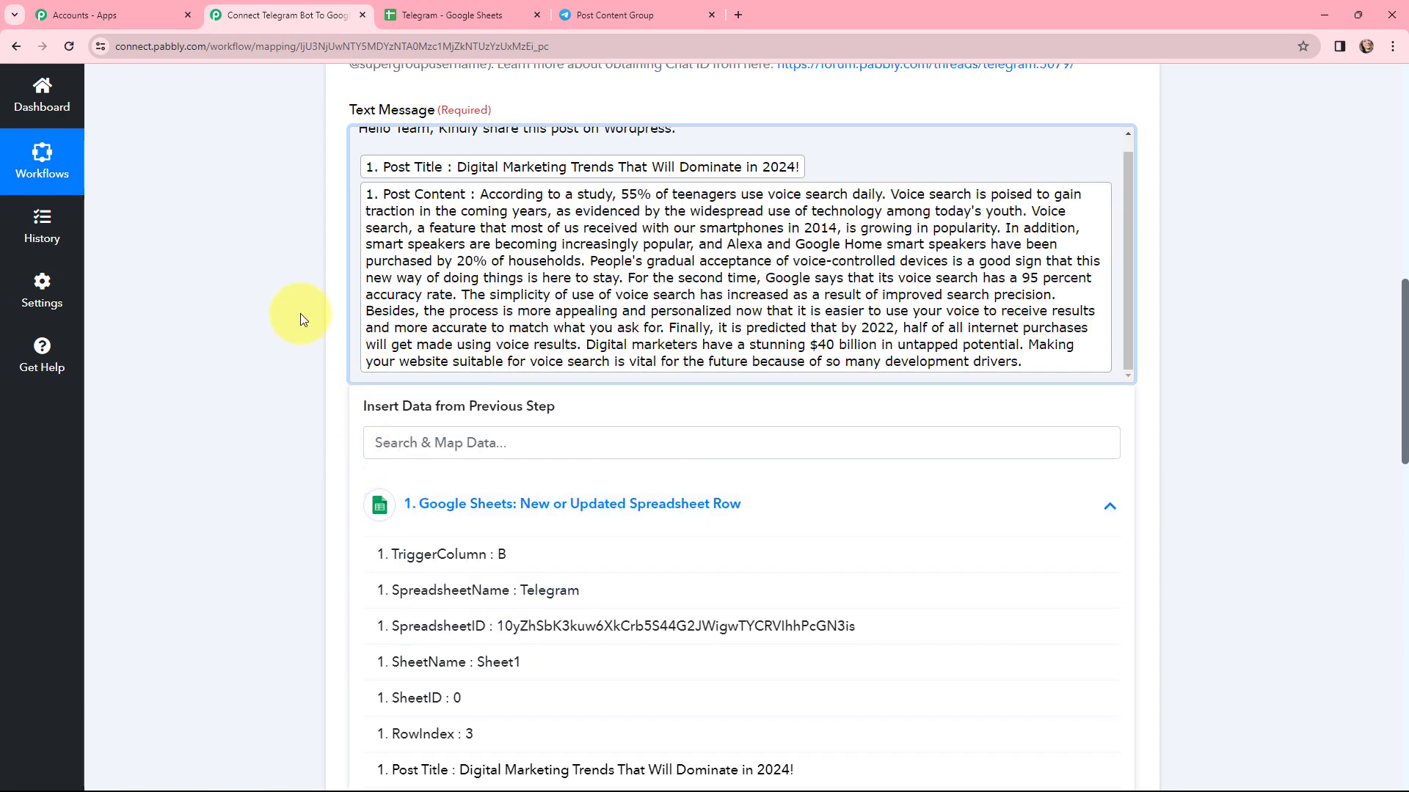
click(272, 297)
Review the composed Text Message, checking its greeting line and the mapped post title and content
scroll(279, 297, up, 1)
click(468, 295)
scroll(458, 292, up, 1)
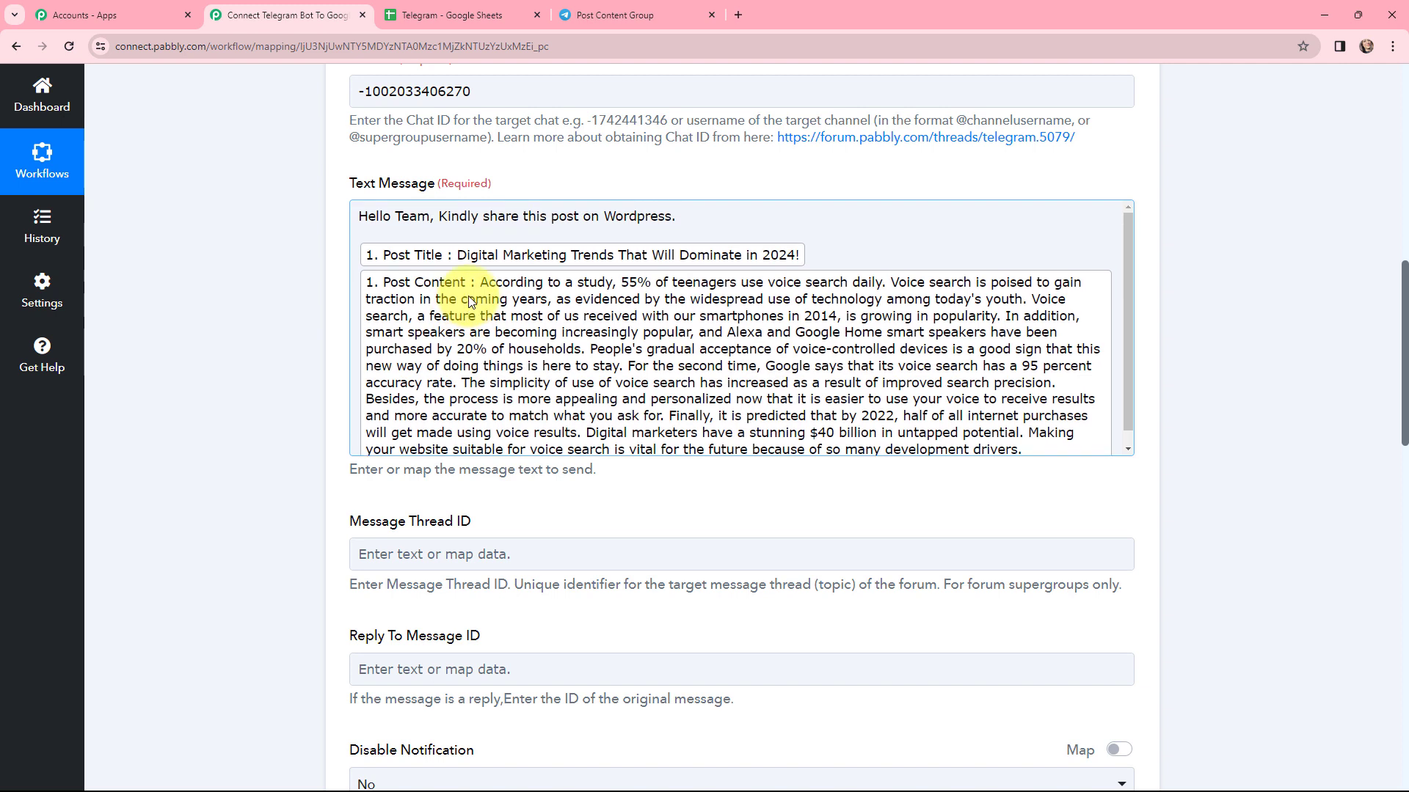
click(358, 215)
drag(359, 216, 689, 211)
click(689, 211)
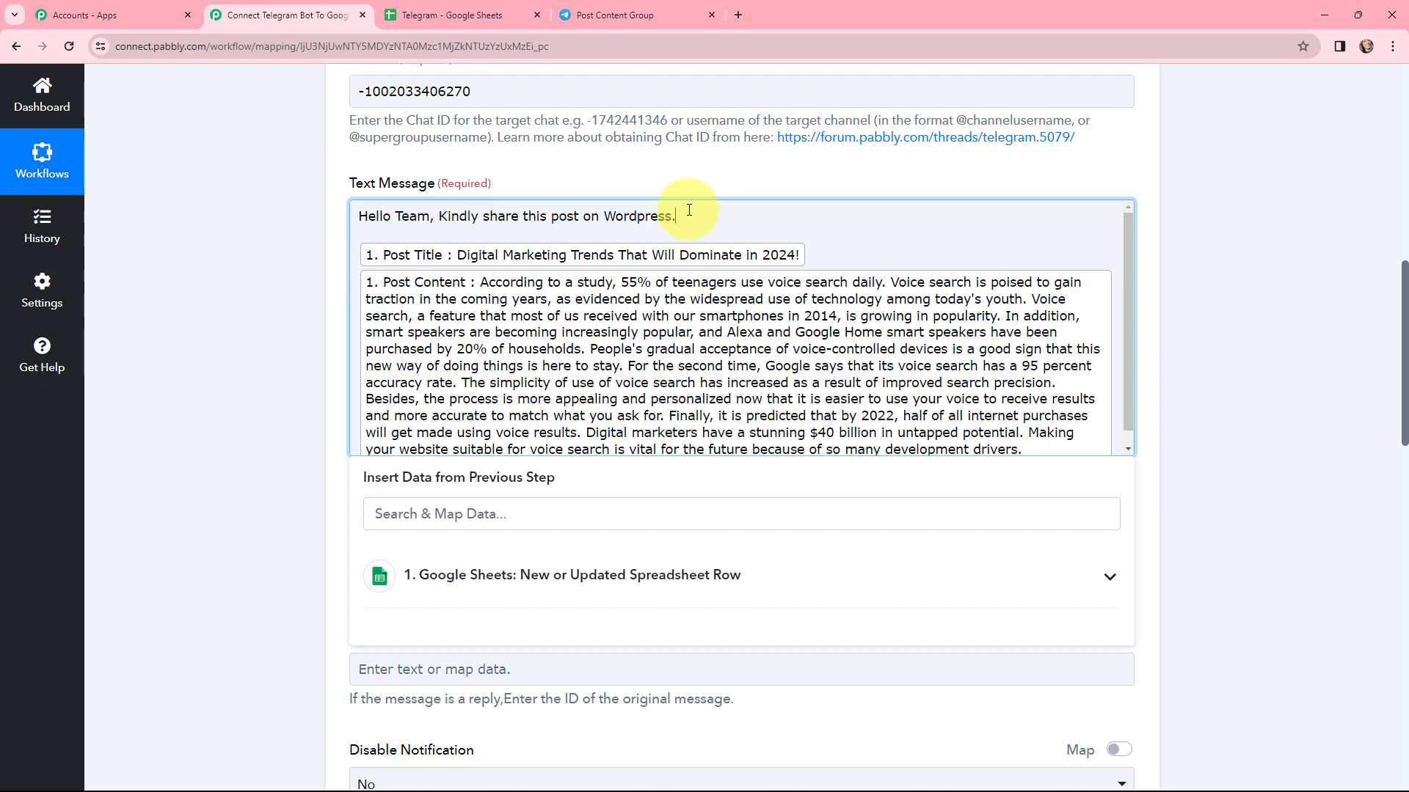
click(306, 319)
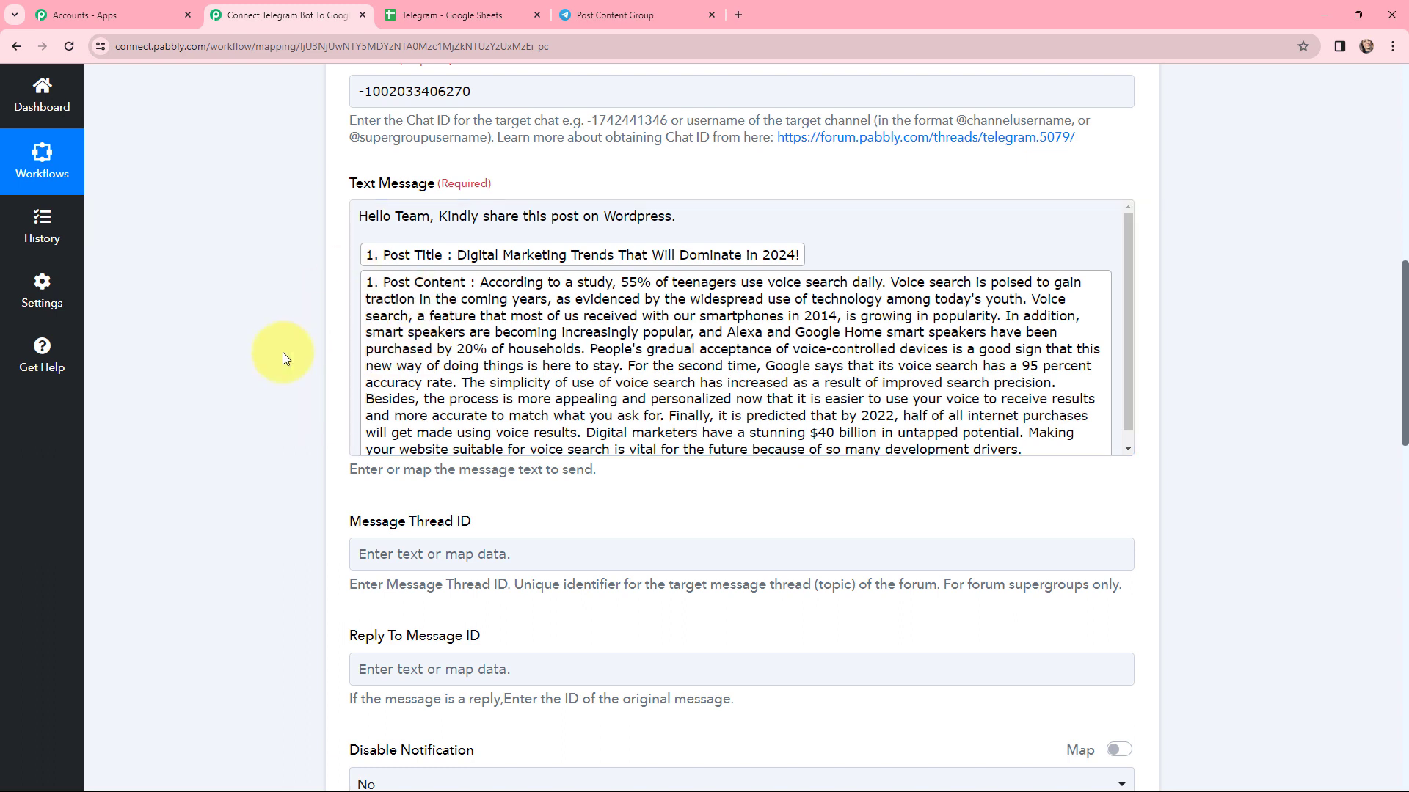
Save the Telegram Bot action with its remaining options at their defaults and send a test request
scroll(291, 305, down, 12)
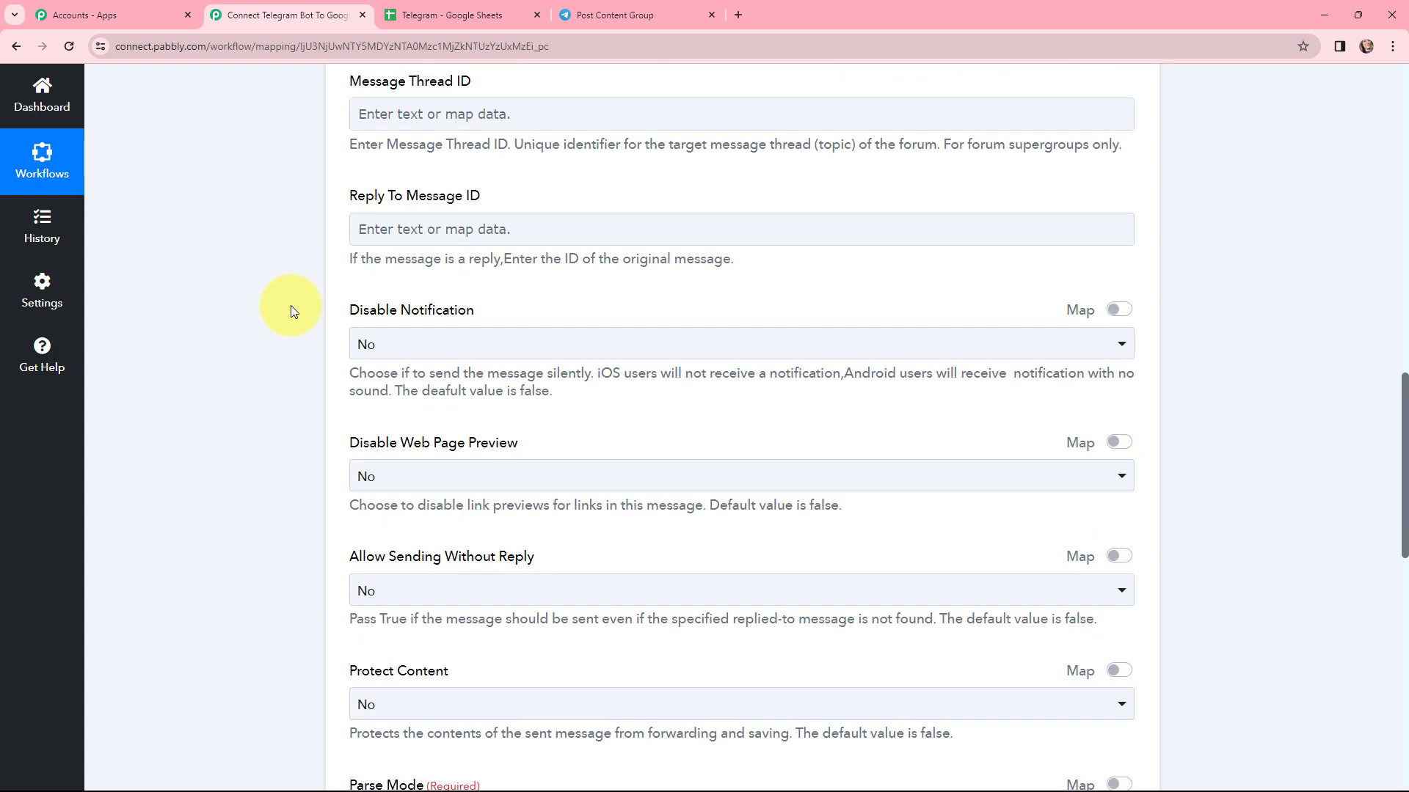
scroll(291, 306, down, 1)
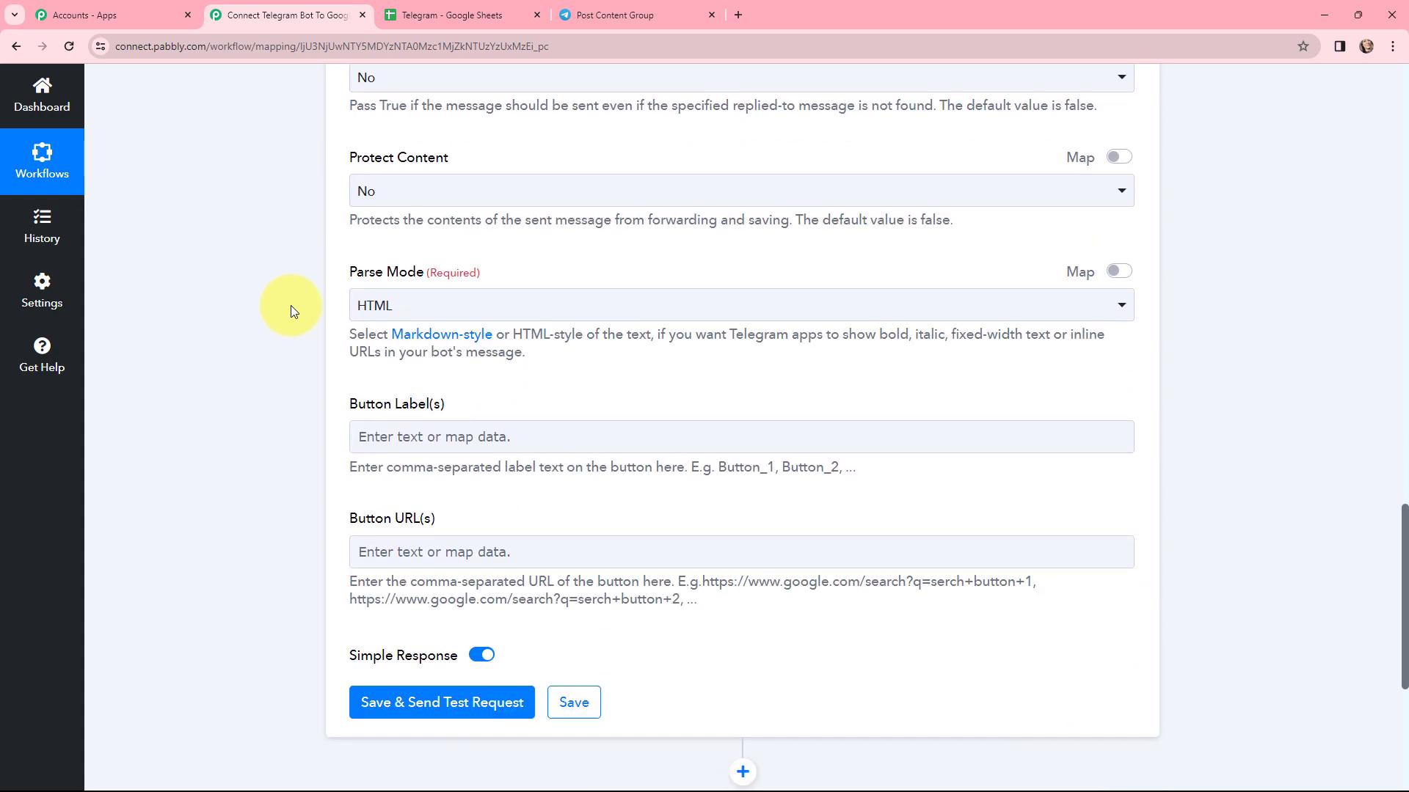
scroll(291, 305, down, 4)
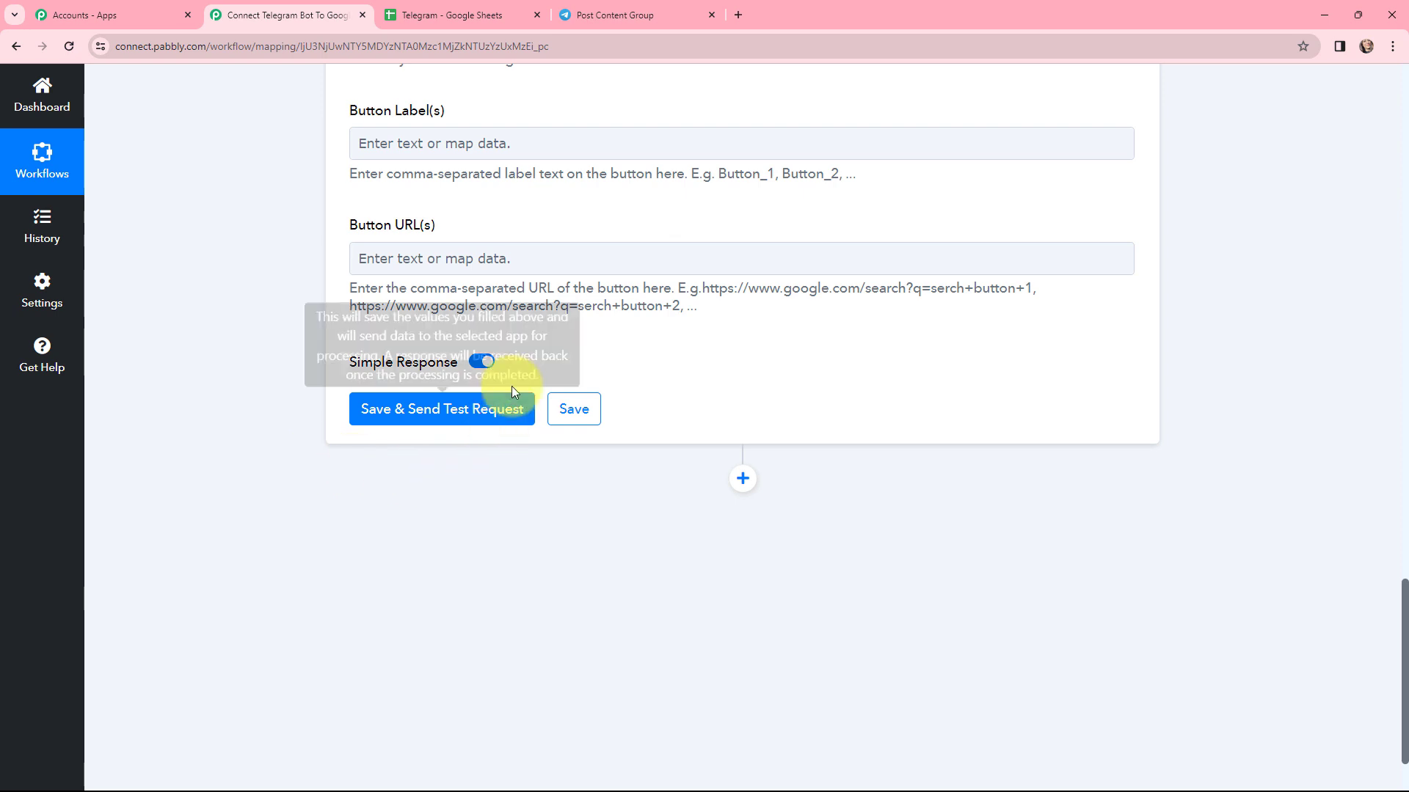
click(456, 413)
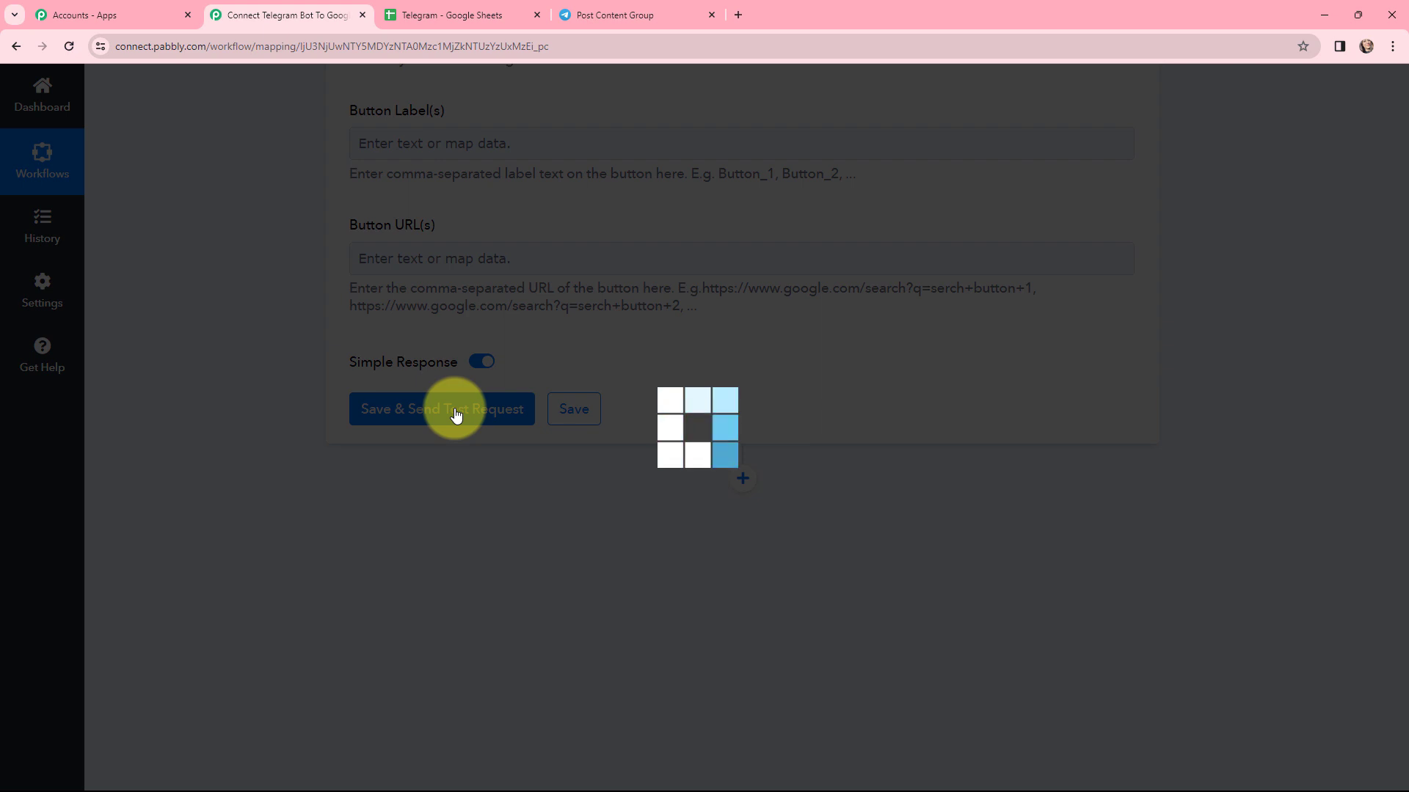
scroll(729, 340, down, 2)
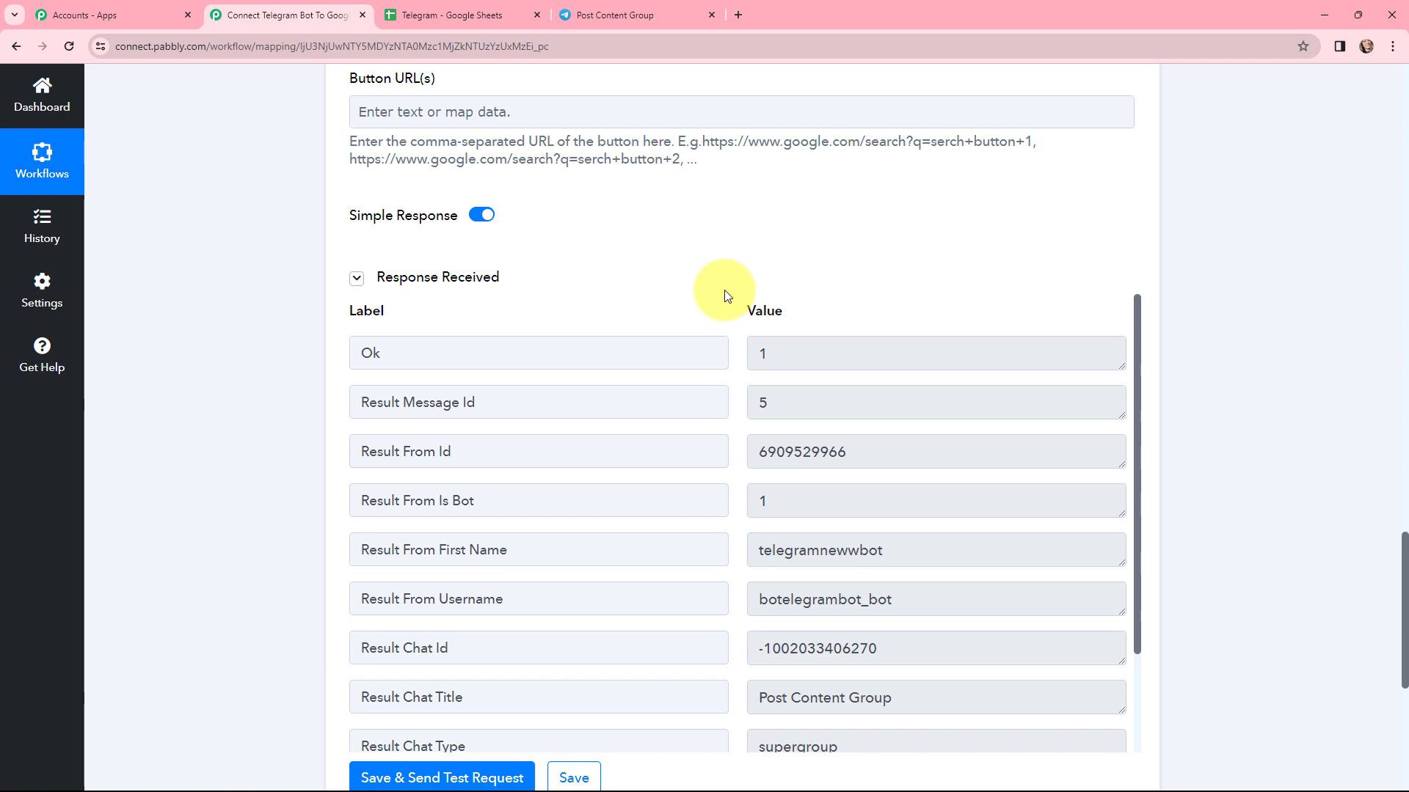
Check the bot's test message in the Post Content Group in Telegram and return to the Pabbly Connect workflow
click(611, 15)
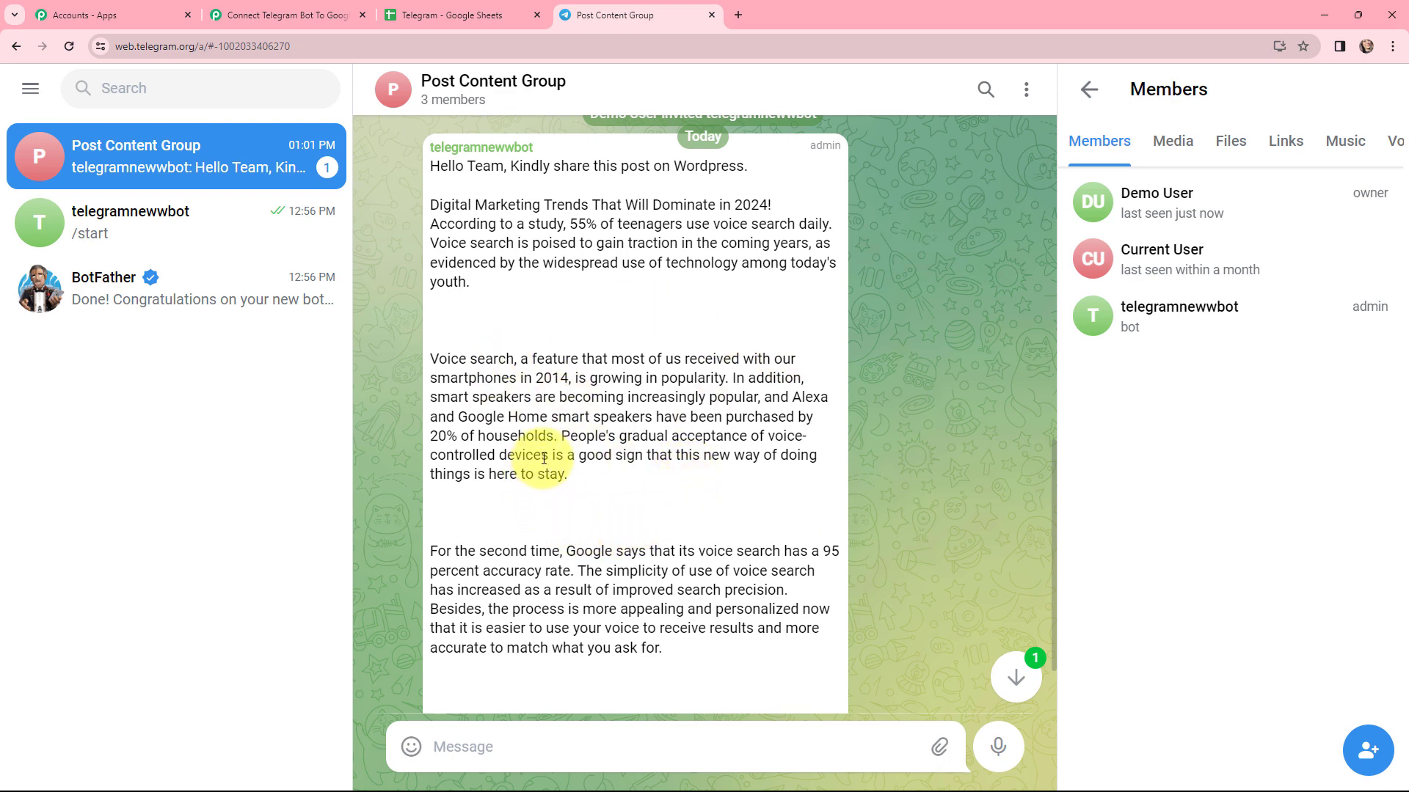
drag(431, 205, 664, 648)
click(921, 429)
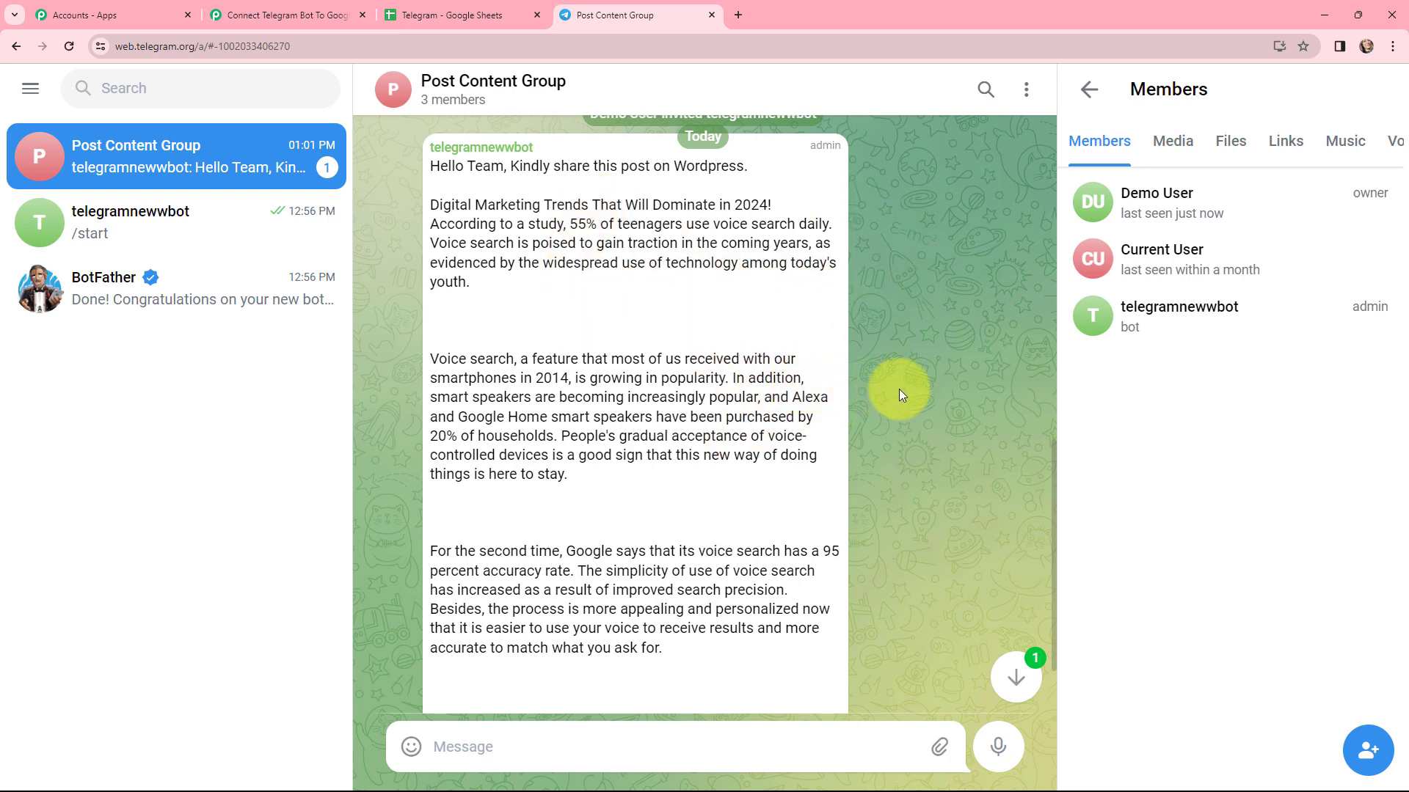
key(ctrl+shift+Tab)
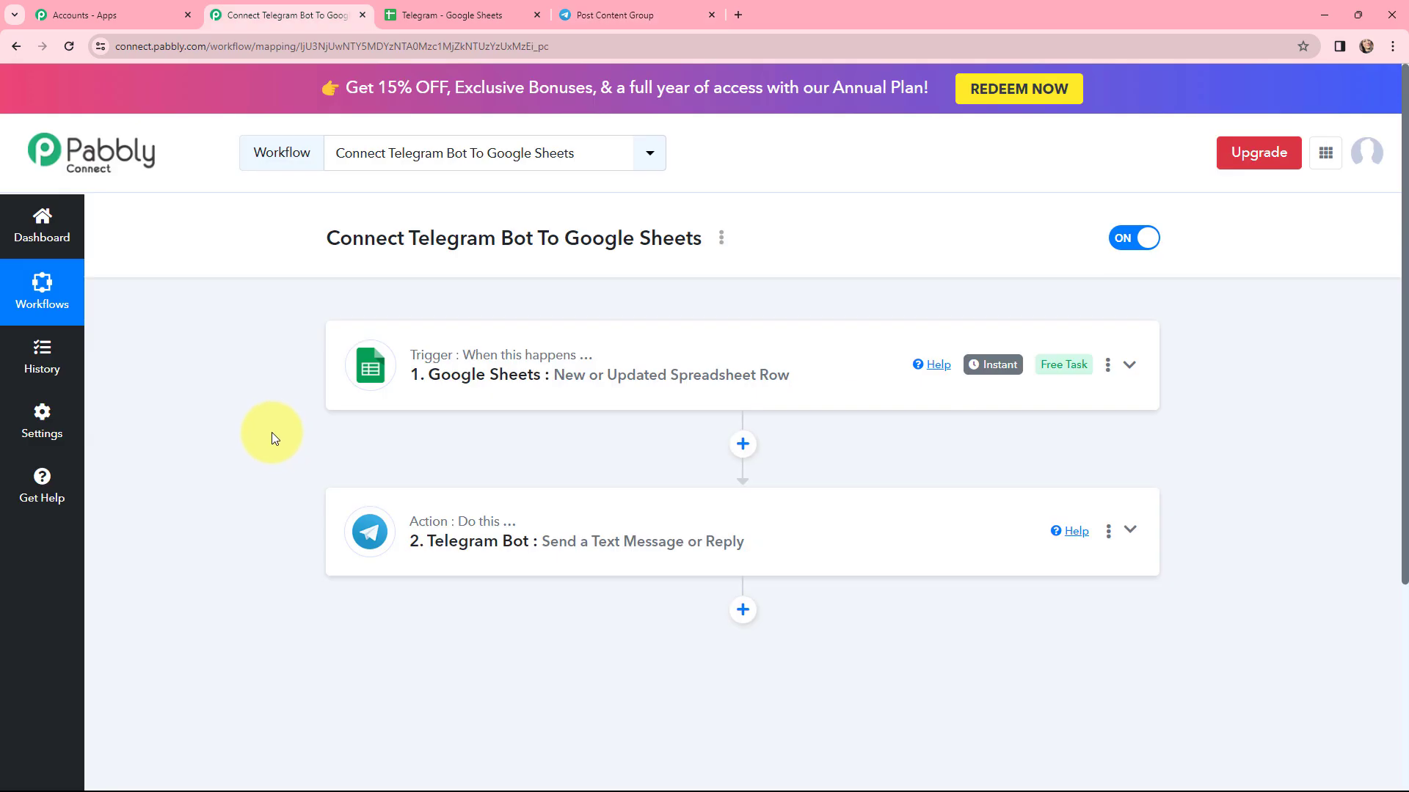